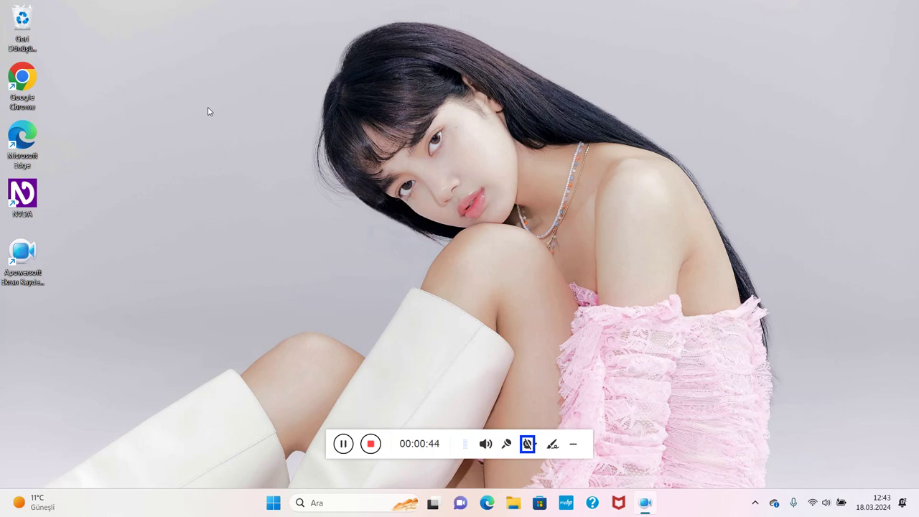
# Open the NVDA settings dialog and show the Konuşma (speech) category.
pyautogui.press('insert+n')
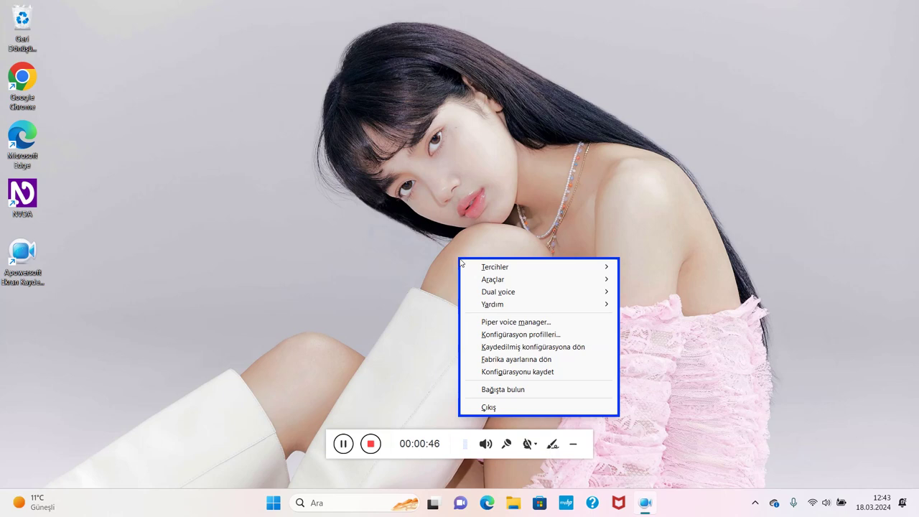
pyautogui.press('Down')
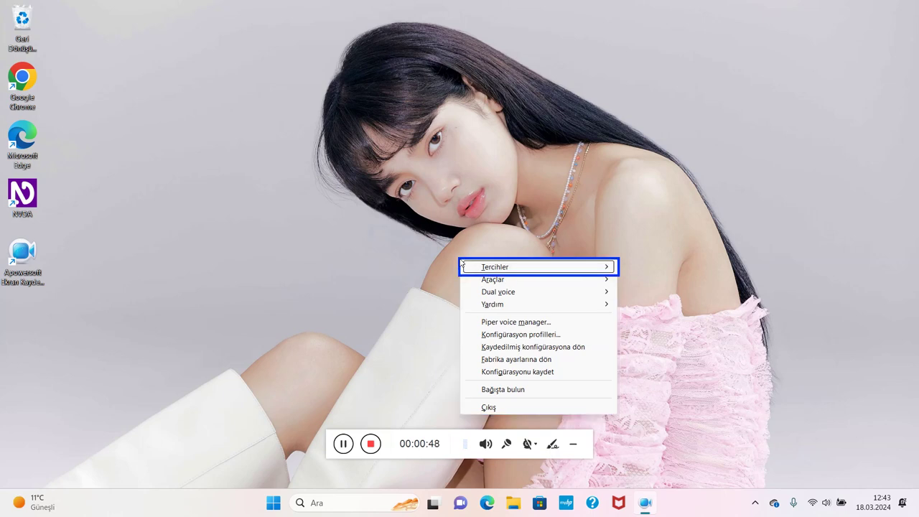
pyautogui.press('Right')
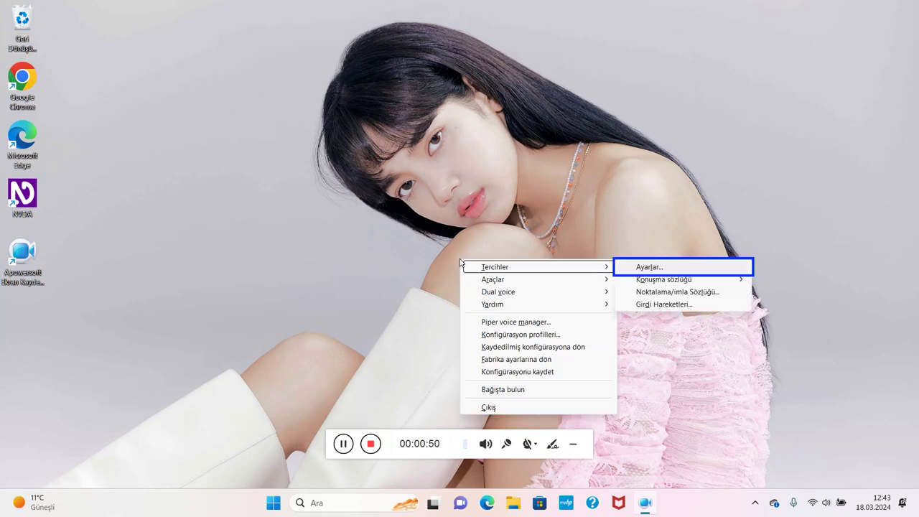
pyautogui.press('Return')
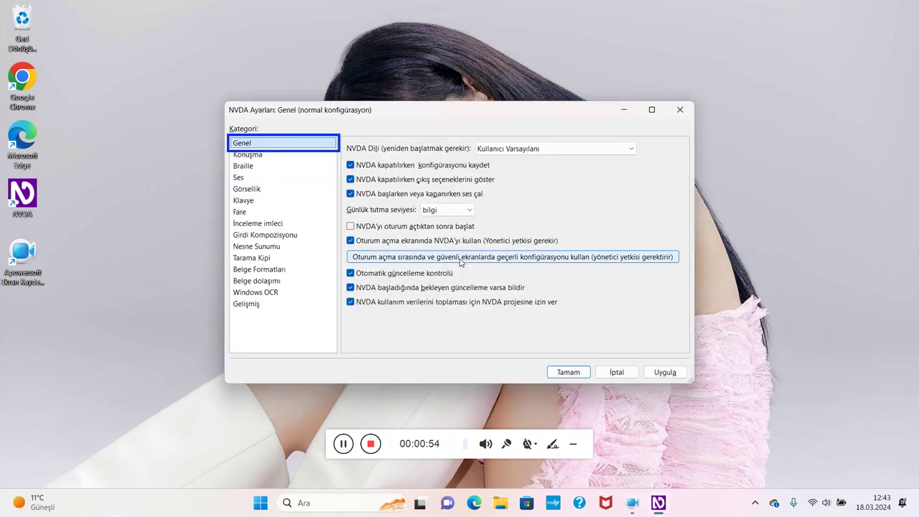
pyautogui.press('Down')
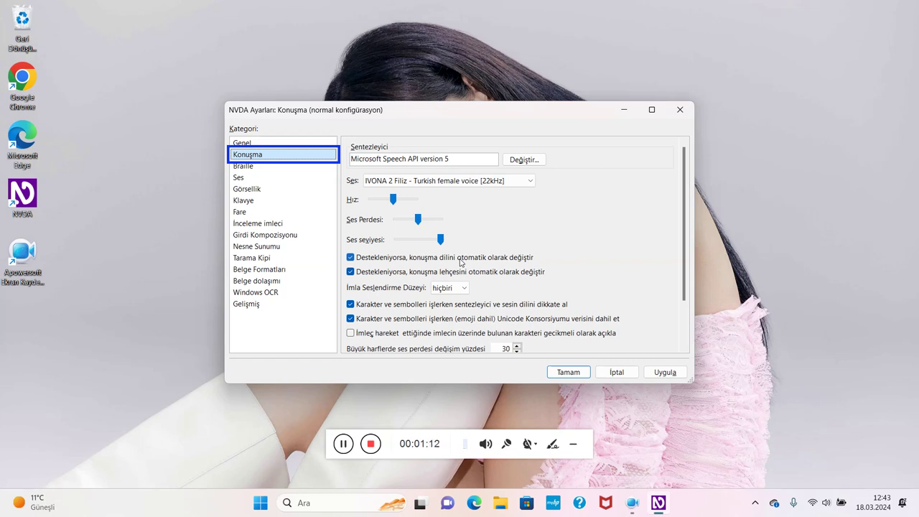
# Change the speech synthesizer to Piper Neural Voices.
pyautogui.press('Tab')
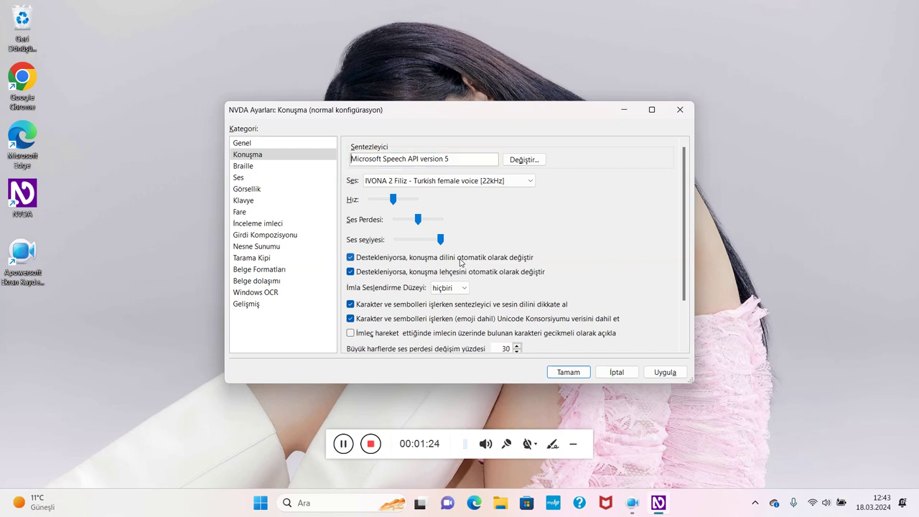
pyautogui.press('Tab')
pyautogui.press('space')
pyautogui.press('Up')
pyautogui.press('Up')
pyautogui.press('Up')
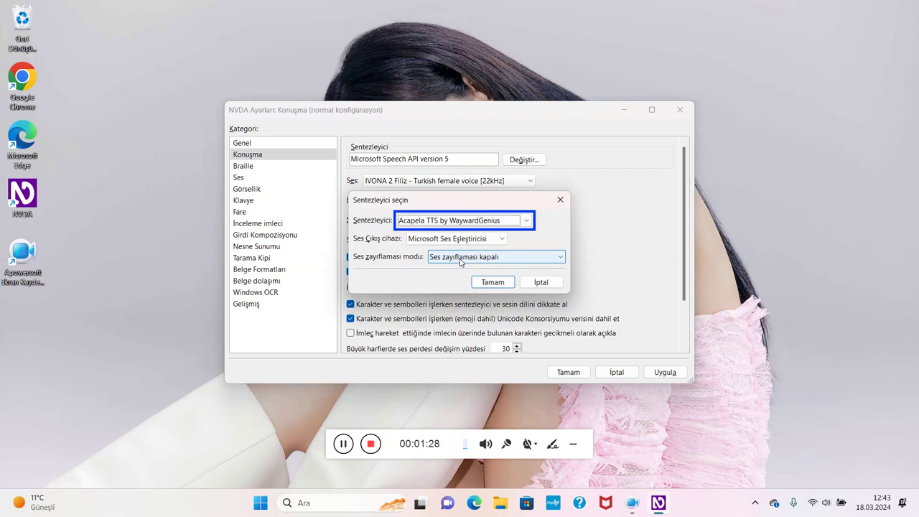
pyautogui.press('Down')
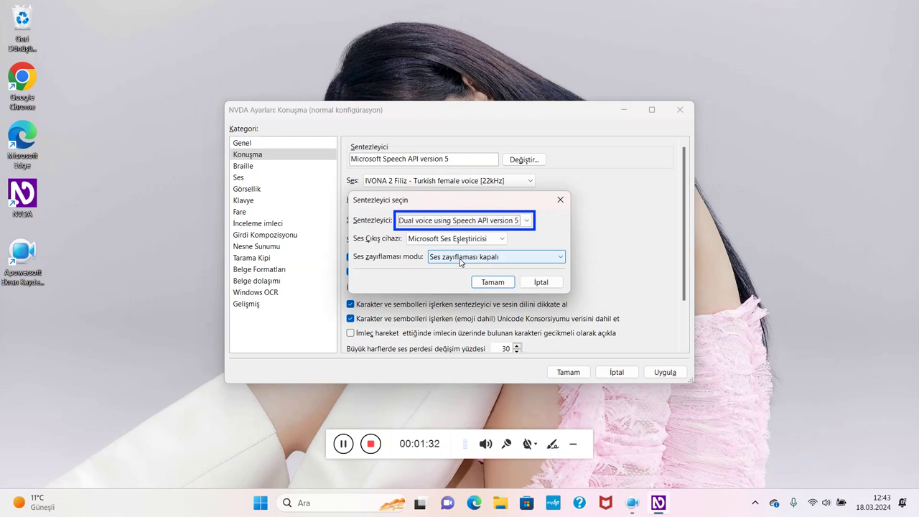
pyautogui.press('Down')
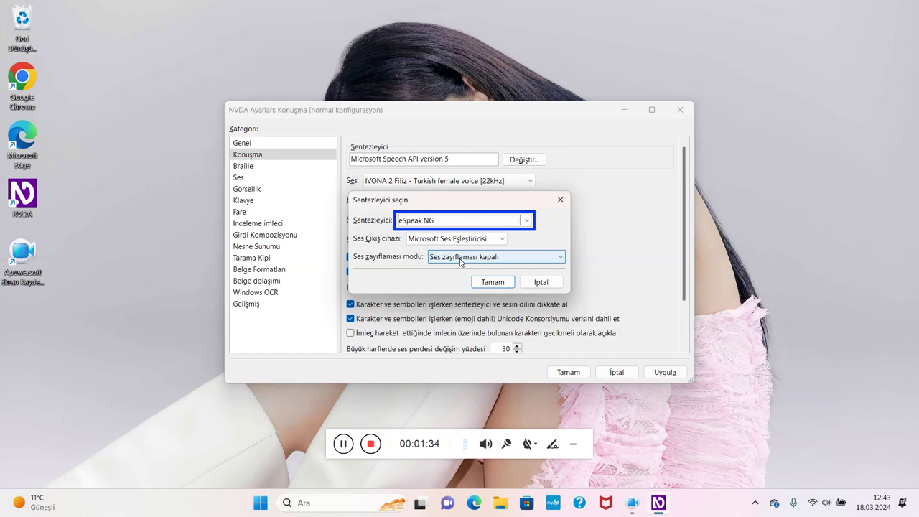
pyautogui.press('Down')
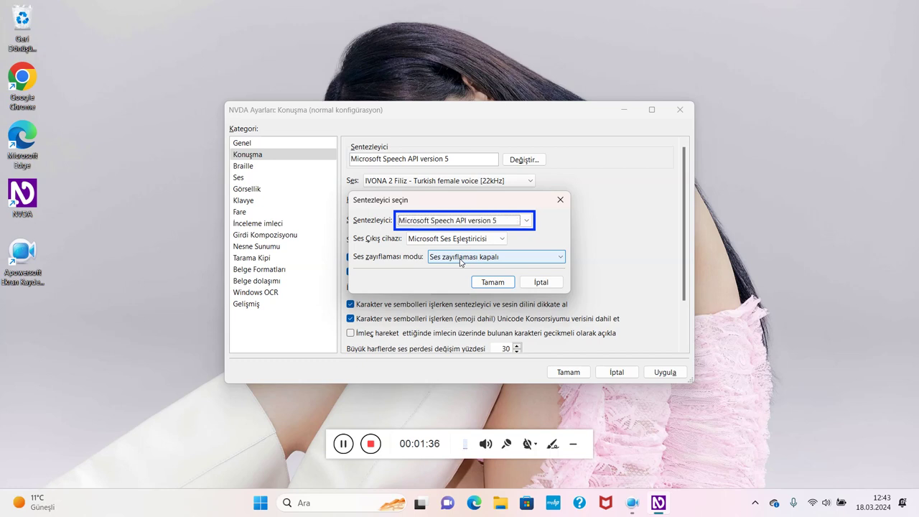
pyautogui.press('Down')
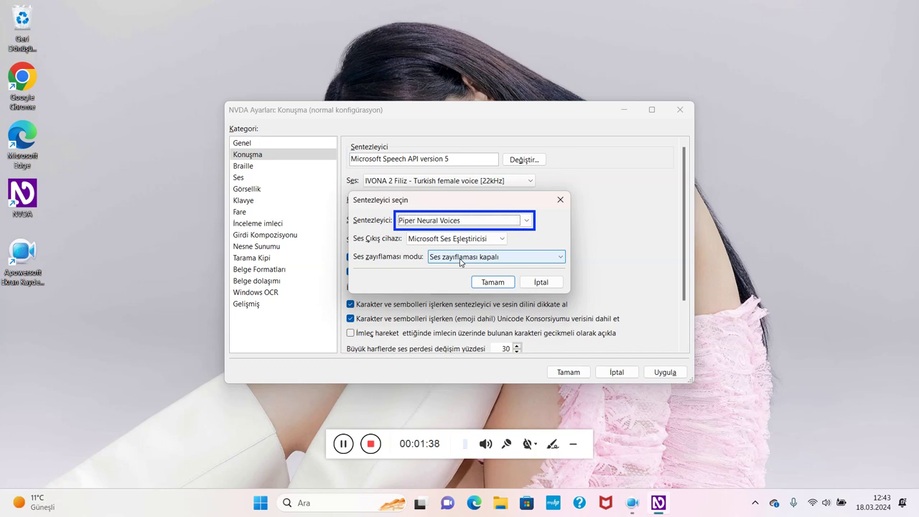
pyautogui.press('Return')
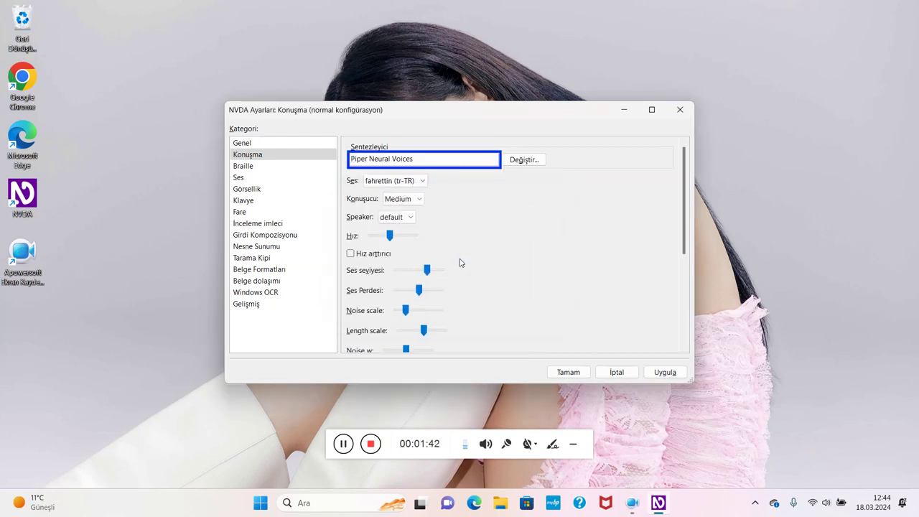
# Set the Piper voice to dfki (tr-TR) and accept the speech settings.
pyautogui.press('Tab')
pyautogui.press('Tab')
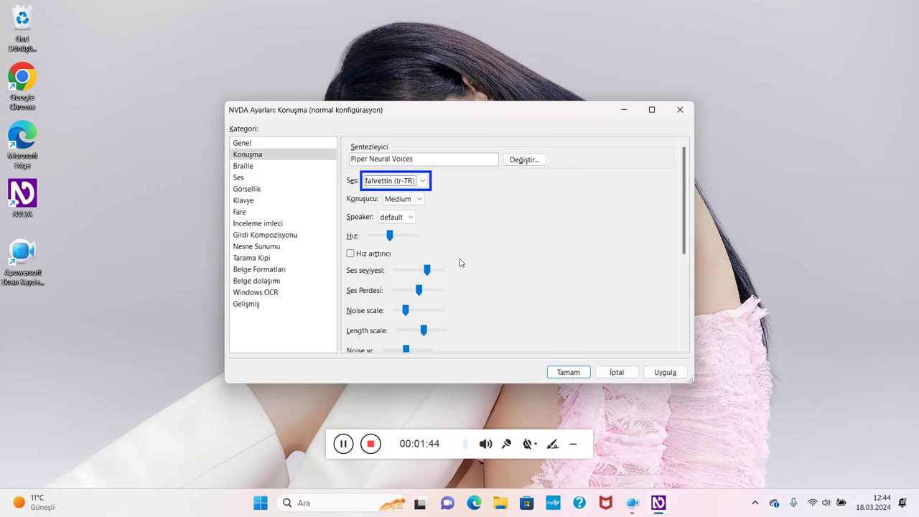
pyautogui.press('Up')
pyautogui.press('Return')
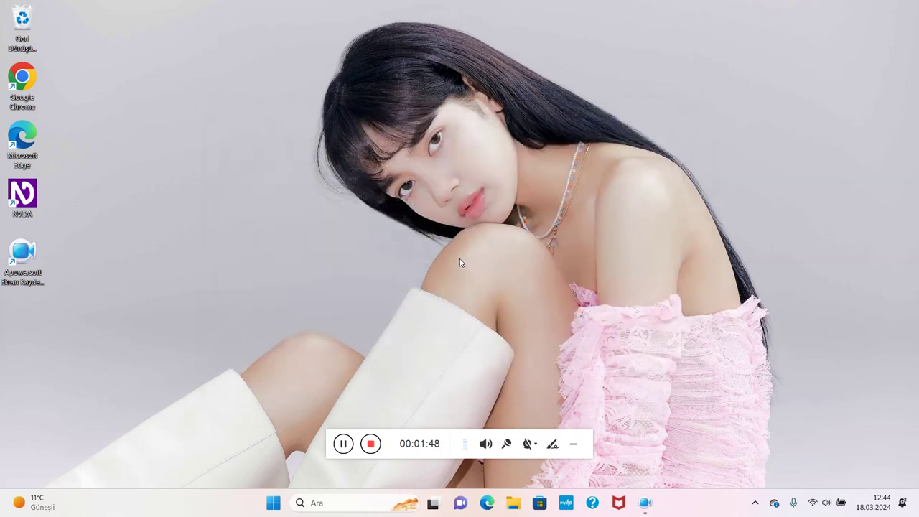
# Reopen the NVDA settings dialog at the Konuşma (speech) category.
pyautogui.press('Insert+n')
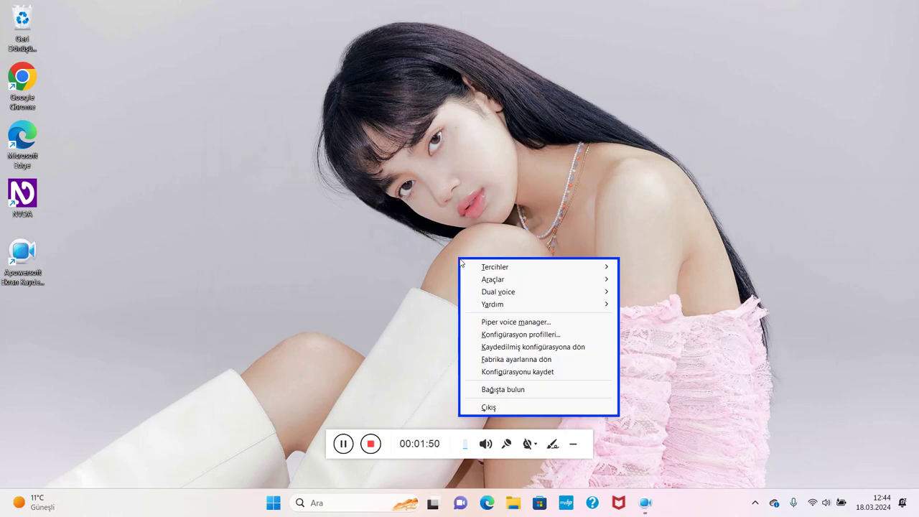
pyautogui.press('Down')
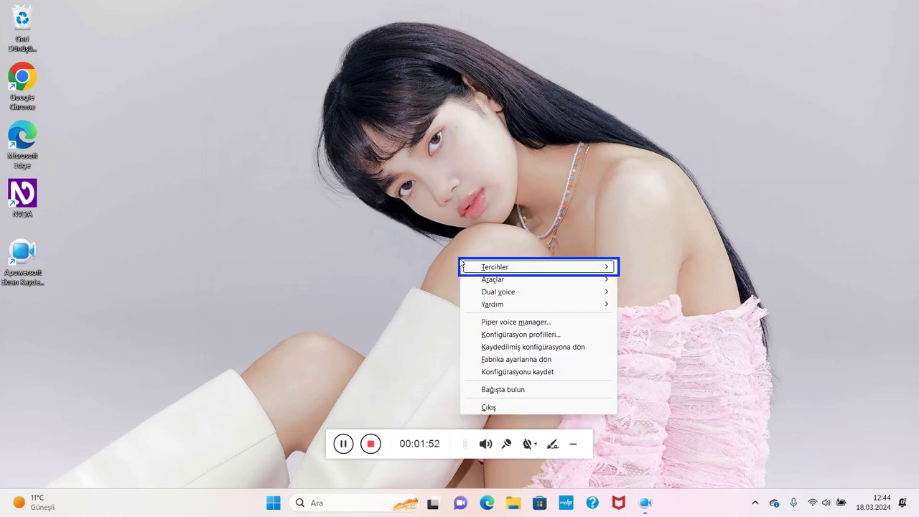
pyautogui.press('Right')
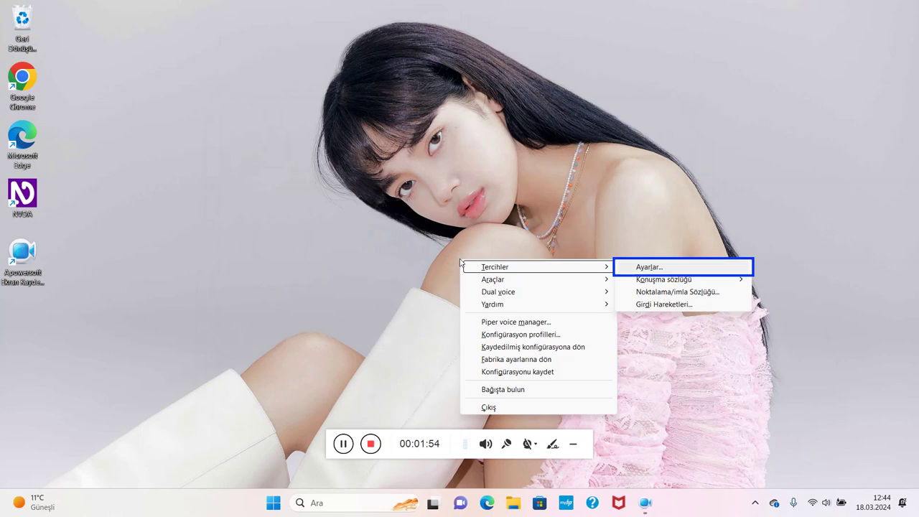
pyautogui.press('Return')
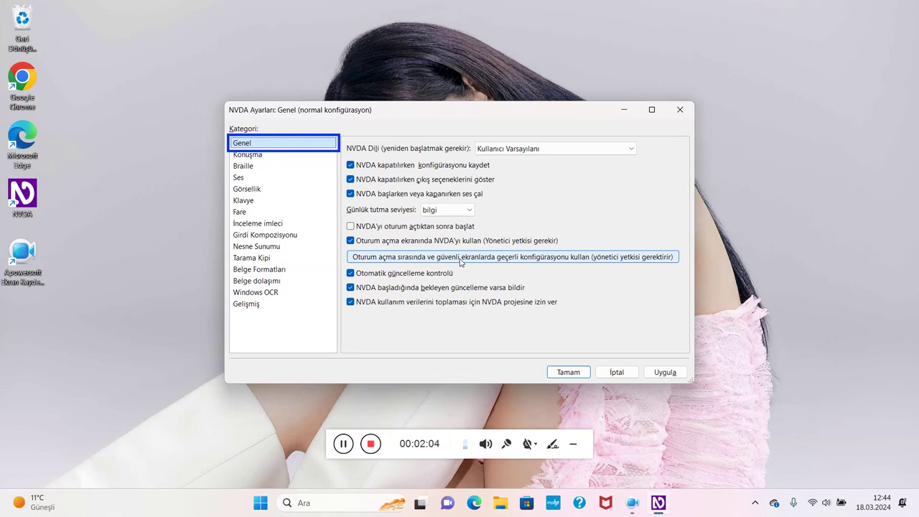
pyautogui.press('Down')
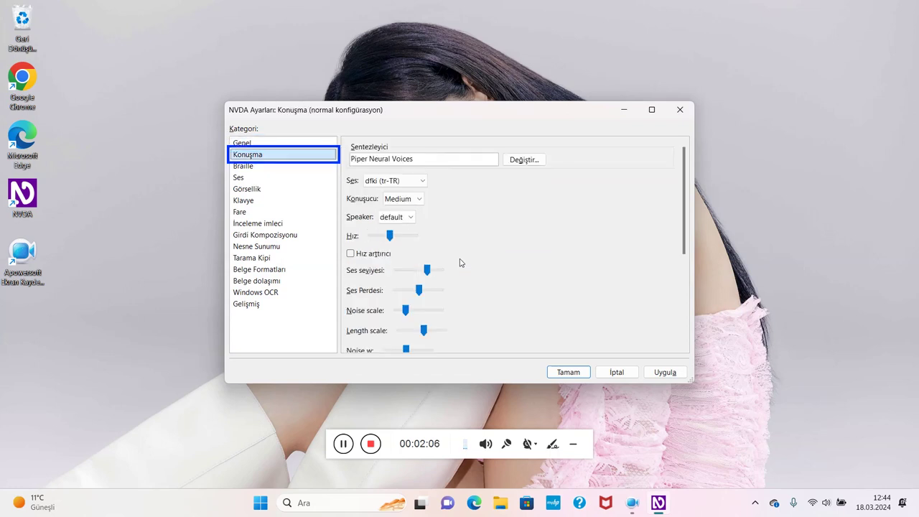
# Examine the synthesizer, the available Piper voices, and the Konuşucu and Speaker options.
pyautogui.press('Tab')
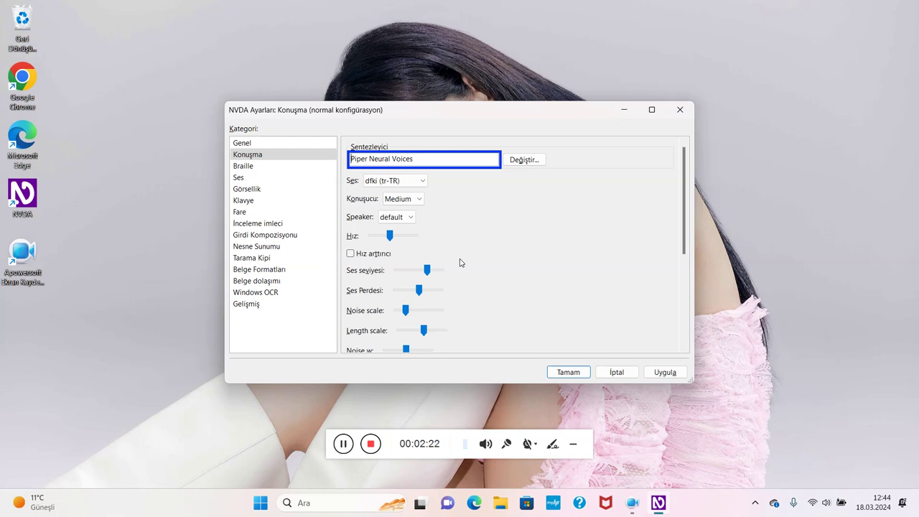
pyautogui.press('Tab')
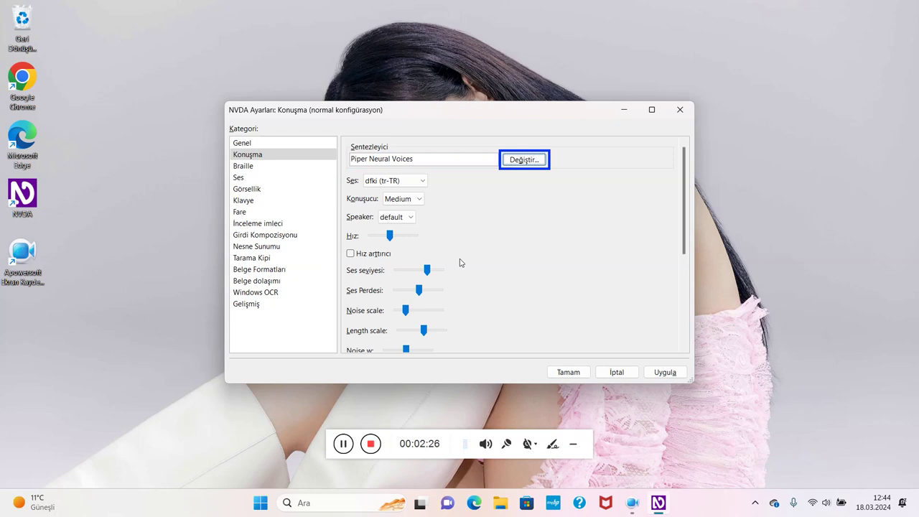
pyautogui.press('Tab')
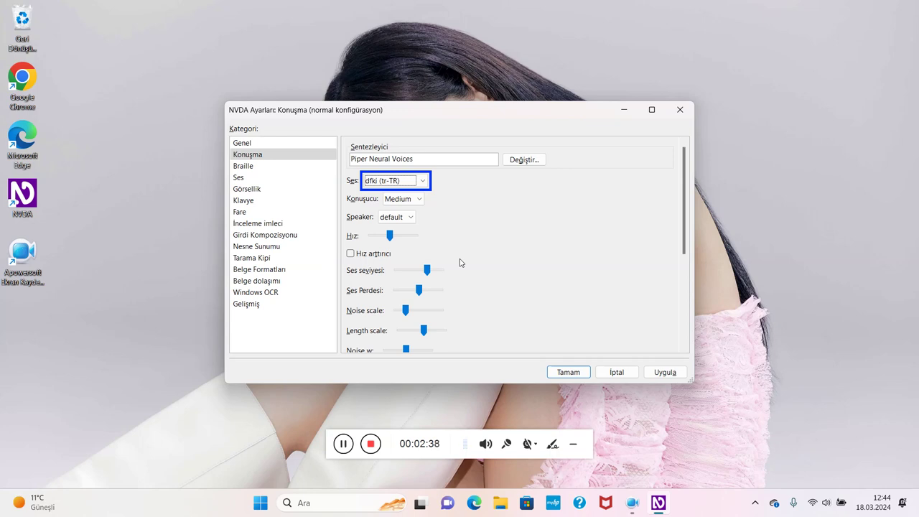
pyautogui.press('Down')
pyautogui.press('Down')
pyautogui.press('Down')
pyautogui.press('Tab')
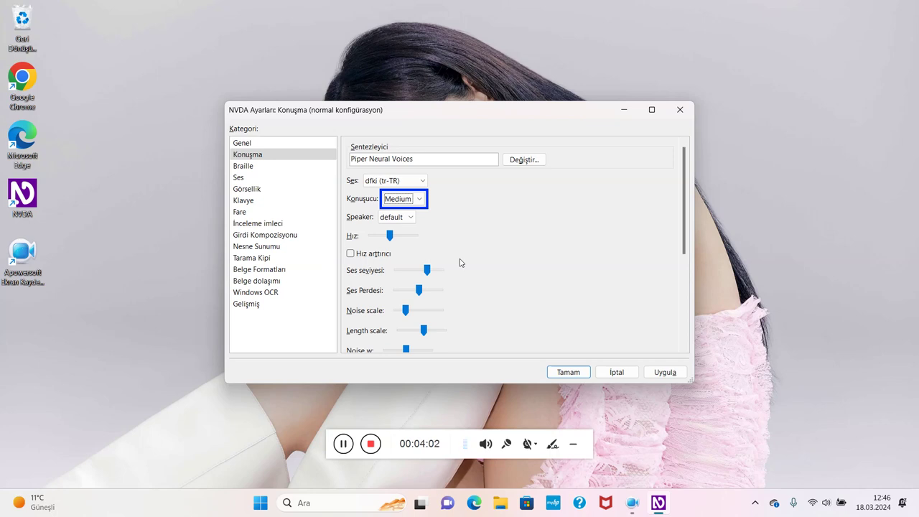
pyautogui.press('Tab')
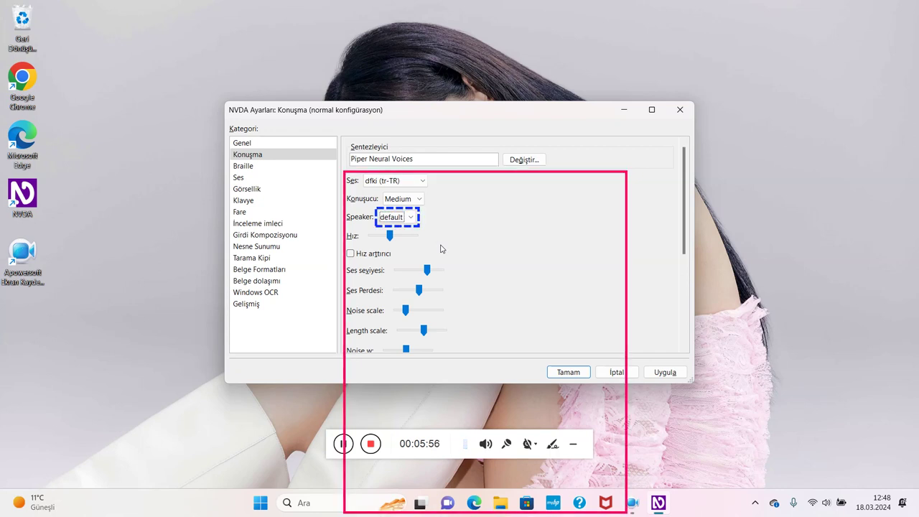
# Try faster and slower speech with the Hız slider, leaving the rate slightly higher than it was.
pyautogui.press('Tab')
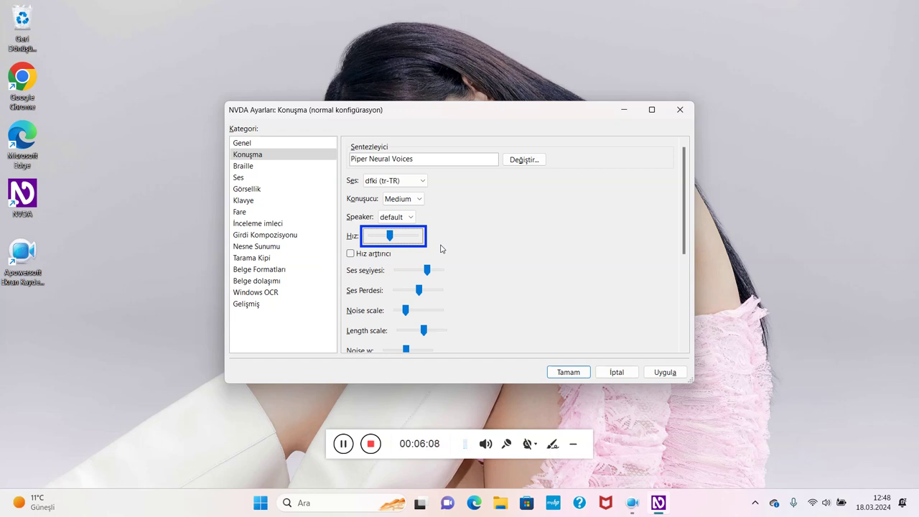
pyautogui.press('Right')
pyautogui.press('Right')
pyautogui.press('Right')
pyautogui.press('Right')
pyautogui.press('Right')
pyautogui.press('Right')
pyautogui.press('Right')
pyautogui.press('Right')
pyautogui.press('Right')
pyautogui.press('Right')
pyautogui.press('Right')
pyautogui.press('Right')
pyautogui.press('Right')
pyautogui.press('Right')
pyautogui.press('Right')
pyautogui.press('Left')
pyautogui.press('Left')
pyautogui.press('Left')
pyautogui.press('Left')
pyautogui.press('Left')
pyautogui.press('Left')
pyautogui.press('Left')
pyautogui.press('Left')
pyautogui.press('Left')
pyautogui.press('Left')
pyautogui.press('Left')
pyautogui.press('Left')
pyautogui.press('Left')
pyautogui.press('Left')
pyautogui.press('Left')
pyautogui.press('Left')
pyautogui.press('Left')
pyautogui.press('Left')
# Try the Hız arttırıcı rate boost on and off, and move the Ses seviyesi volume one notch up and back.
pyautogui.press('Tab')
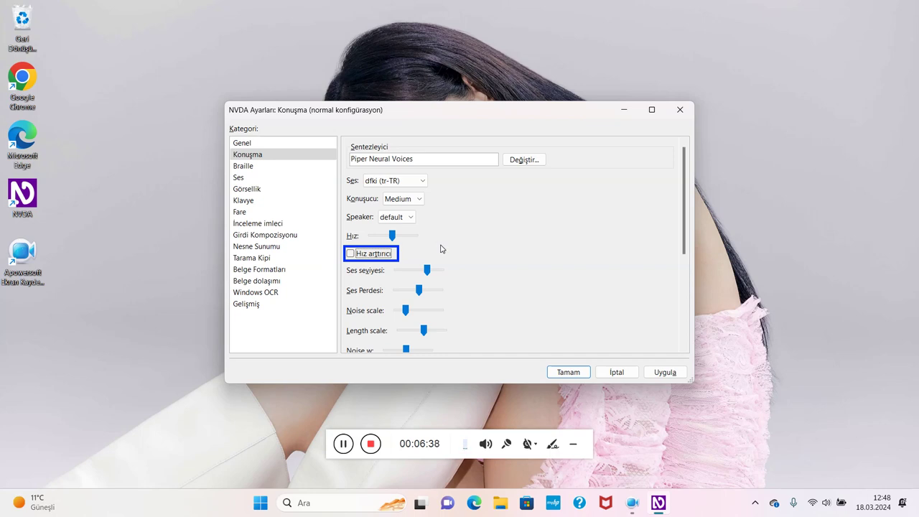
pyautogui.press('space')
pyautogui.press('space')
pyautogui.press('Tab')
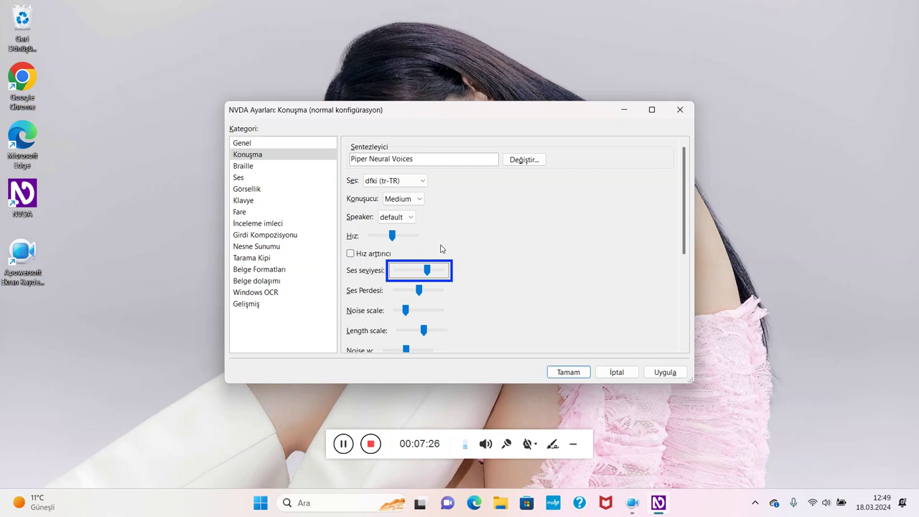
pyautogui.press('Right')
pyautogui.press('Left')
# Try higher and lower voice pitch with the Ses Perdesi slider and return it to its starting position.
pyautogui.press('Tab')
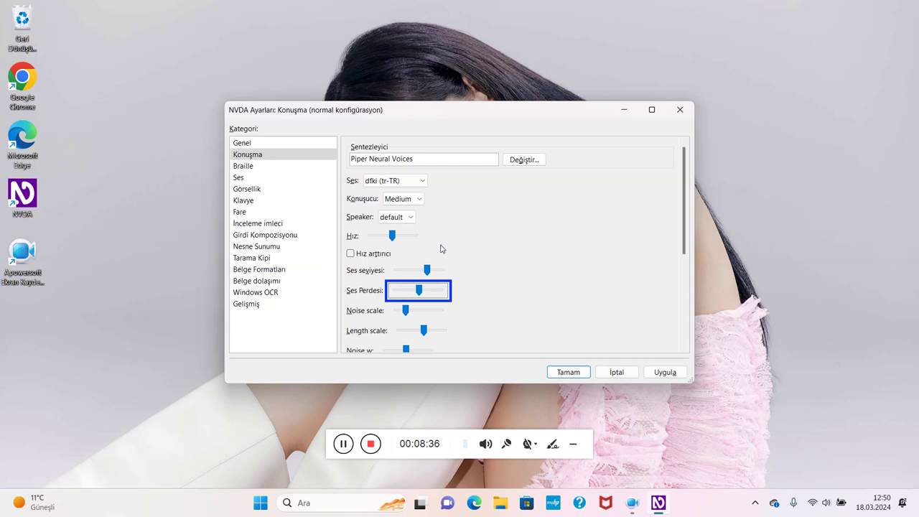
pyautogui.press('Right')
pyautogui.press('Right')
pyautogui.press('Right')
pyautogui.press('Right')
pyautogui.press('Right')
pyautogui.press('Right')
pyautogui.press('Right')
pyautogui.press('Right')
pyautogui.press('Right')
pyautogui.press('Right')
pyautogui.press('Right')
pyautogui.press('Right')
pyautogui.press('Left')
pyautogui.press('Left')
pyautogui.press('Left')
pyautogui.press('Left')
pyautogui.press('Left')
pyautogui.press('Left')
pyautogui.press('Left')
pyautogui.press('Left')
pyautogui.press('Left')
pyautogui.press('Left')
pyautogui.press('Left')
pyautogui.press('Left')
pyautogui.press('Left')
pyautogui.press('Left')
pyautogui.press('Left')
pyautogui.press('Left')
pyautogui.press('Left')
pyautogui.press('Right')
pyautogui.press('Right')
pyautogui.press('Right')
pyautogui.press('Right')
pyautogui.press('Right')
pyautogui.press('Right')
pyautogui.press('Right')
pyautogui.press('Right')
pyautogui.press('Right')
pyautogui.press('Right')
pyautogui.press('Right')
pyautogui.press('Right')
pyautogui.press('Right')
pyautogui.press('Right')
pyautogui.press('Right')
pyautogui.press('Right')
pyautogui.press('Right')
pyautogui.press('Right')
pyautogui.press('Right')
pyautogui.press('Right')
pyautogui.press('Right')
pyautogui.press('Right')
pyautogui.press('Right')
pyautogui.press('Right')
pyautogui.press('Right')
pyautogui.press('Right')
pyautogui.press('Right')
pyautogui.press('Right')
pyautogui.press('Right')
pyautogui.press('Right')
pyautogui.press('Right')
pyautogui.press('Right')
pyautogui.press('Right')
pyautogui.press('Right')
pyautogui.press('Right')
pyautogui.press('Right')
pyautogui.press('Right')
# Review the Noise scale, Length scale, Noise w and automatic language and dialect switching options, and accept the speech settings.
pyautogui.press('Tab')
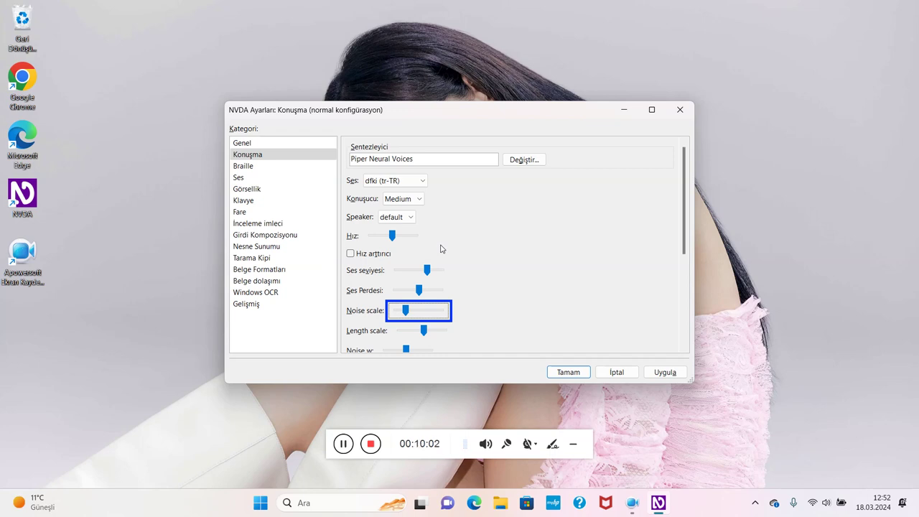
pyautogui.press('Tab')
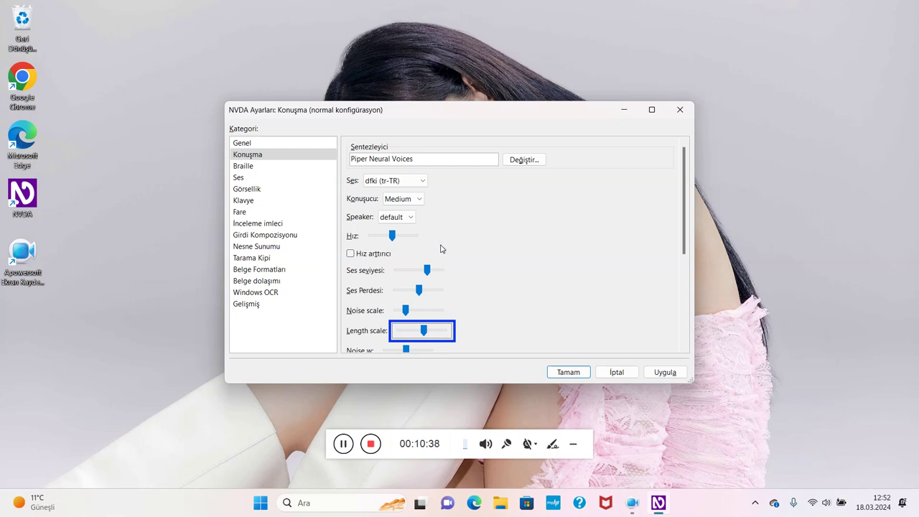
pyautogui.press('Tab')
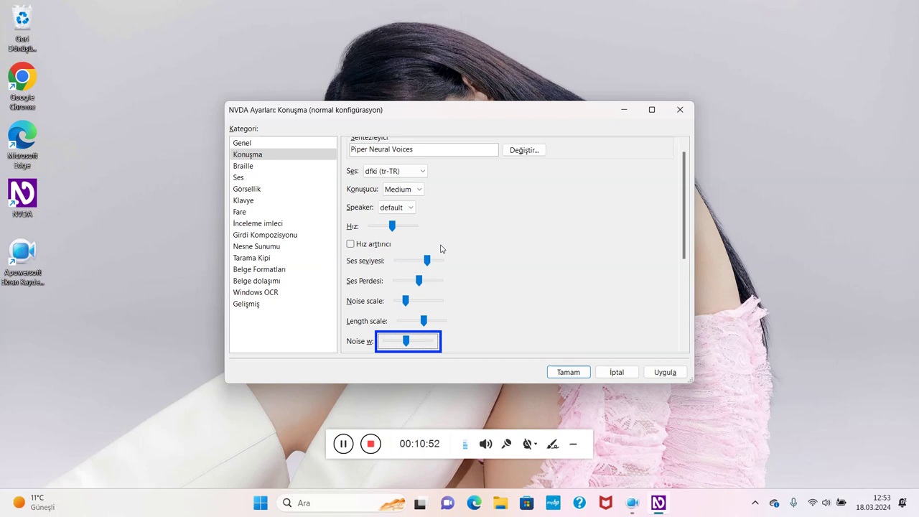
pyautogui.press('Tab')
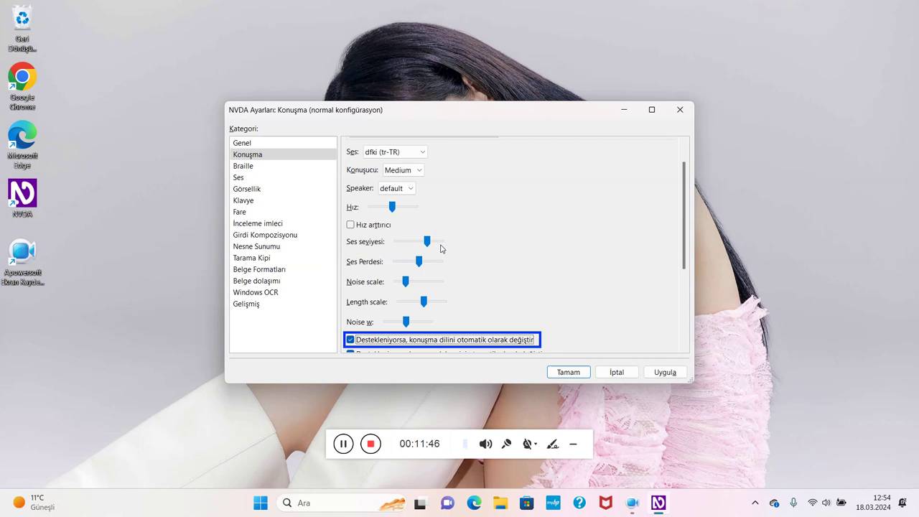
pyautogui.press('Tab')
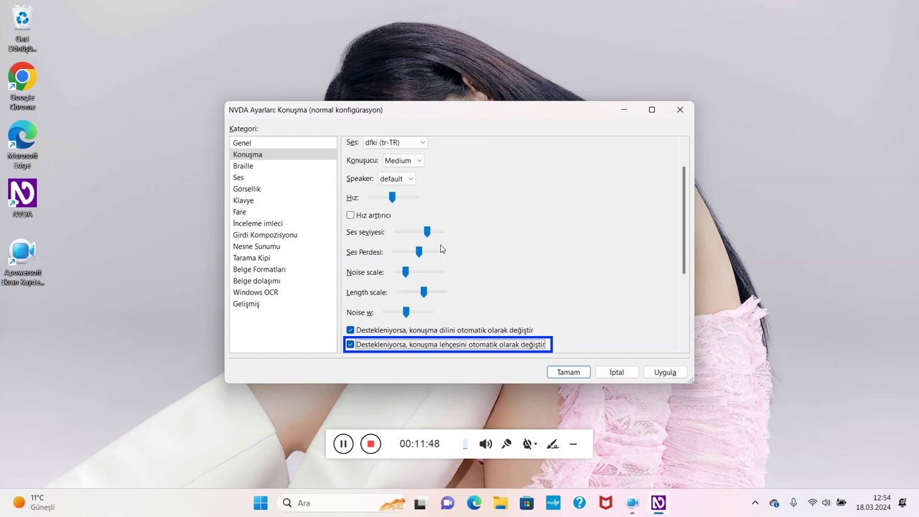
pyautogui.press('Return')
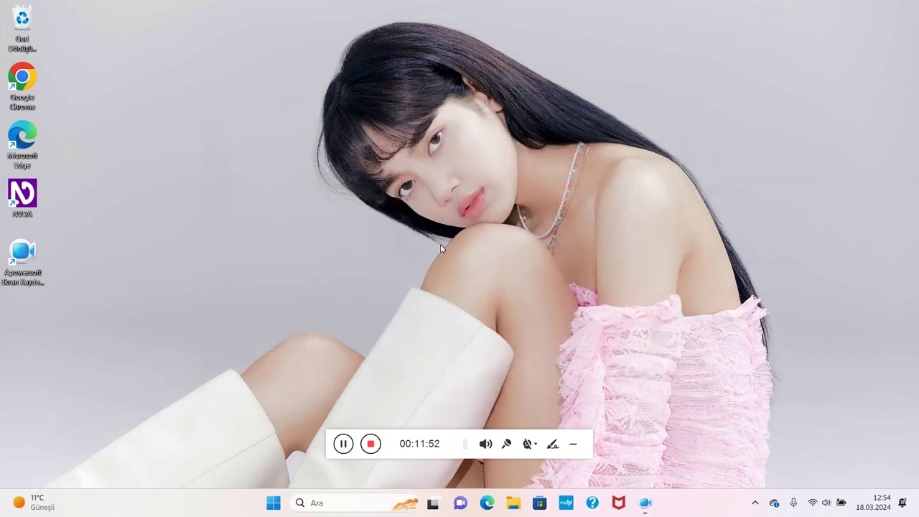
# Open NVDA's settings at the Konuşma speech category.
pyautogui.press('insert+n')
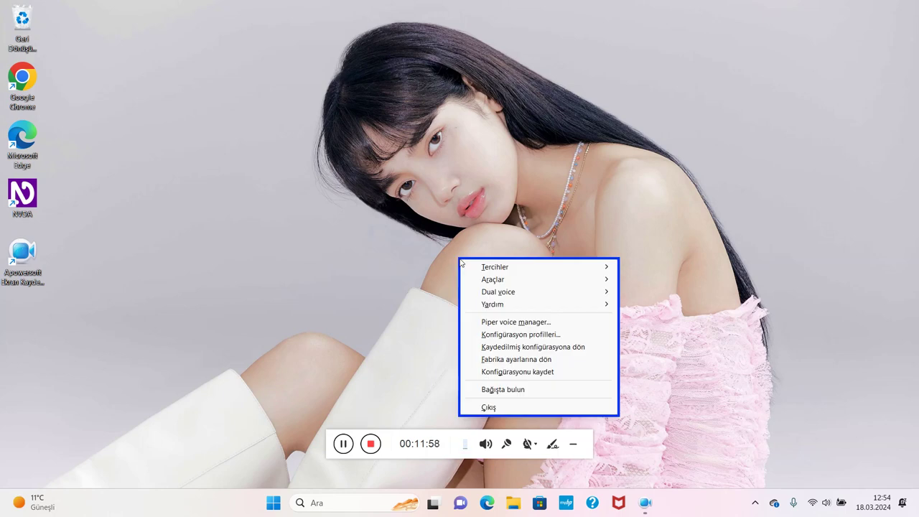
pyautogui.press('Down')
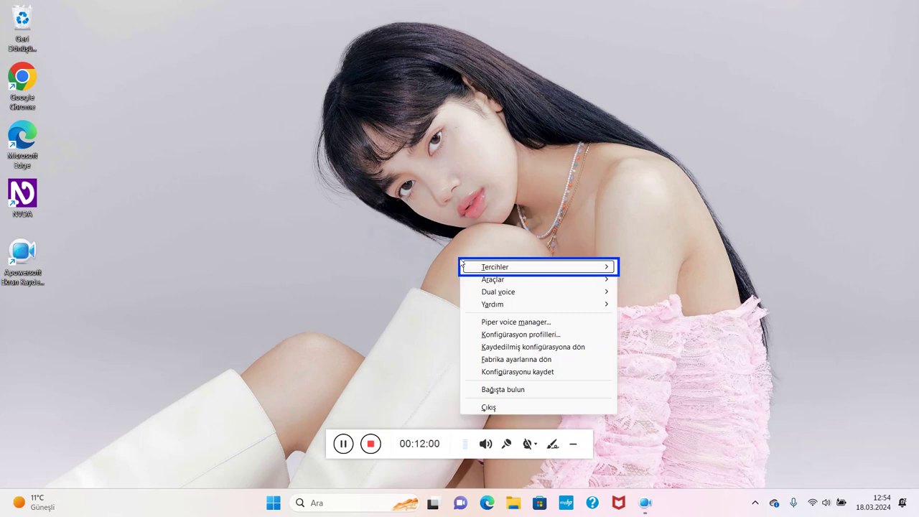
pyautogui.press('Right')
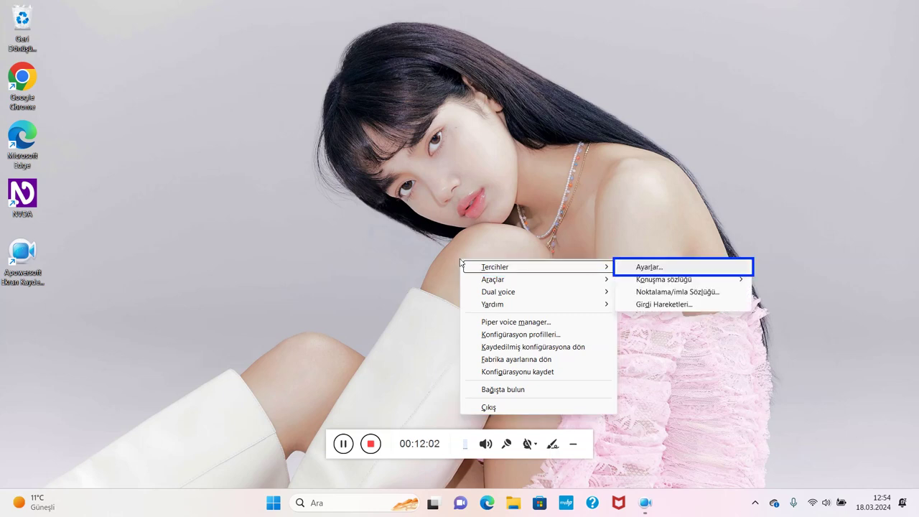
pyautogui.press('Return')
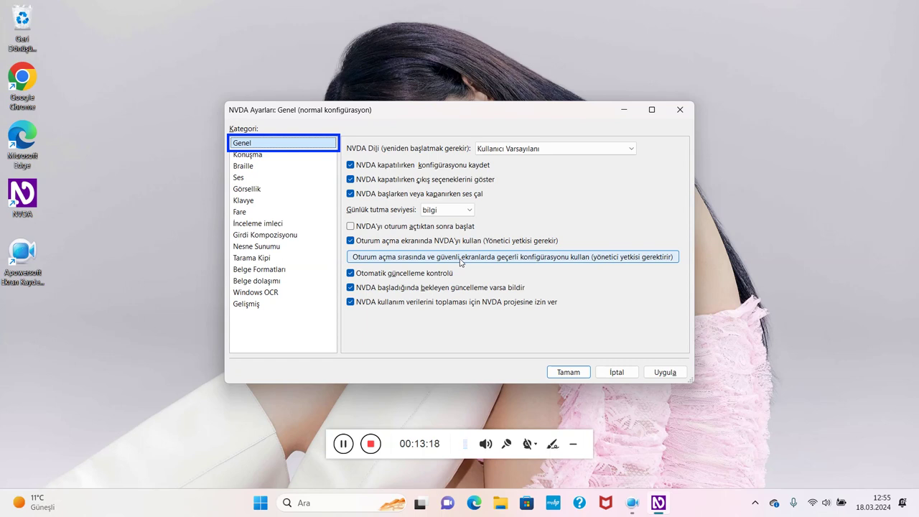
pyautogui.hotkey('ctrl', 'Tab')
pyautogui.hotkey('ctrl', 'shift', 'Tab')
pyautogui.hotkey('ctrl', 'Tab')
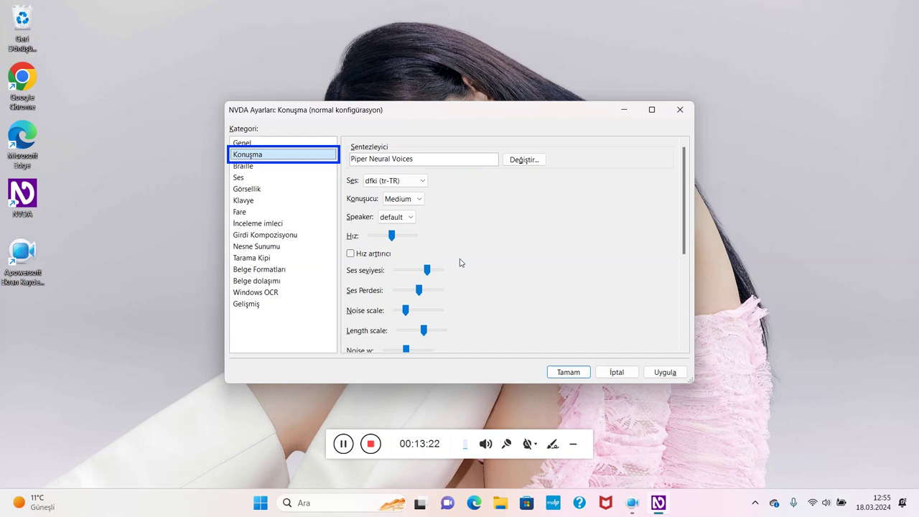
# Switch the Piper Neural Voices voice (Ses) to fahrettin (tr-TR).
pyautogui.press('Tab')
pyautogui.press('Tab')
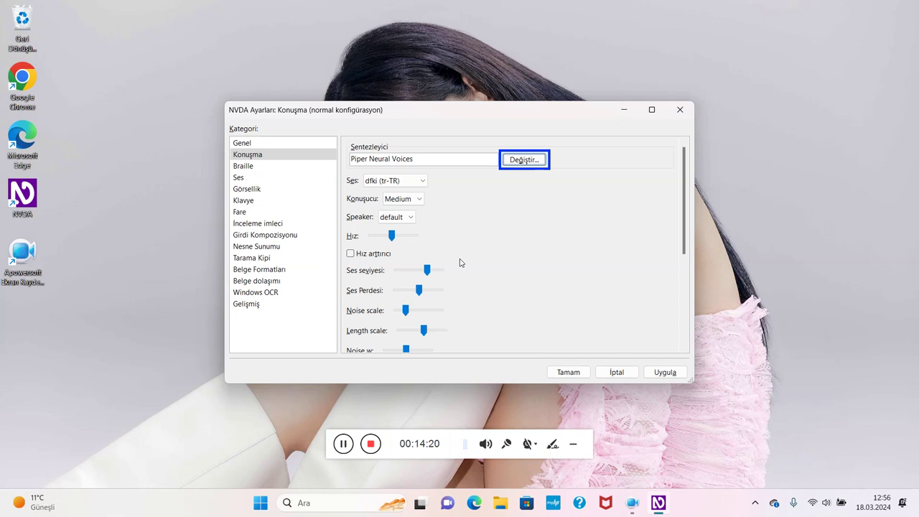
pyautogui.press('Tab')
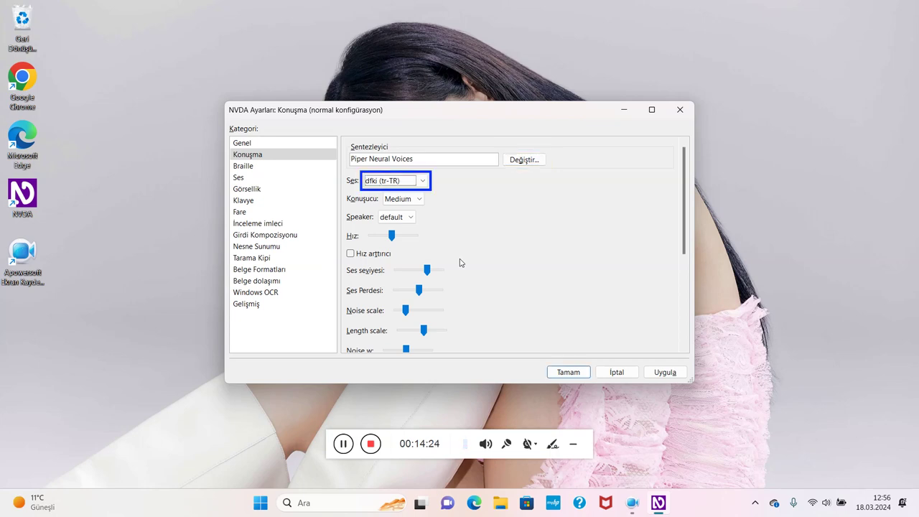
pyautogui.press('Down')
# Go through the Konuşucu, Speaker, rate, rate boost, volume, pitch, Noise scale, Length scale and Noise w settings with the fahrettin voice.
pyautogui.press('Tab')
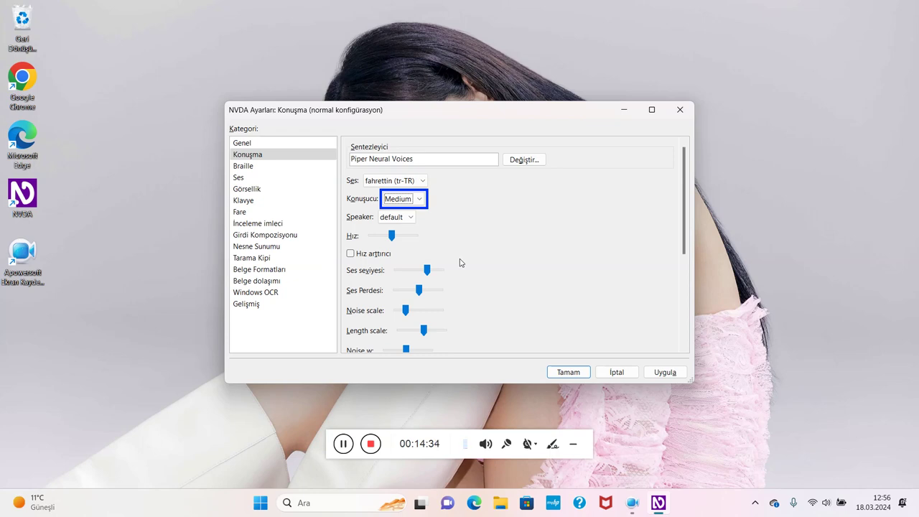
pyautogui.press('Tab')
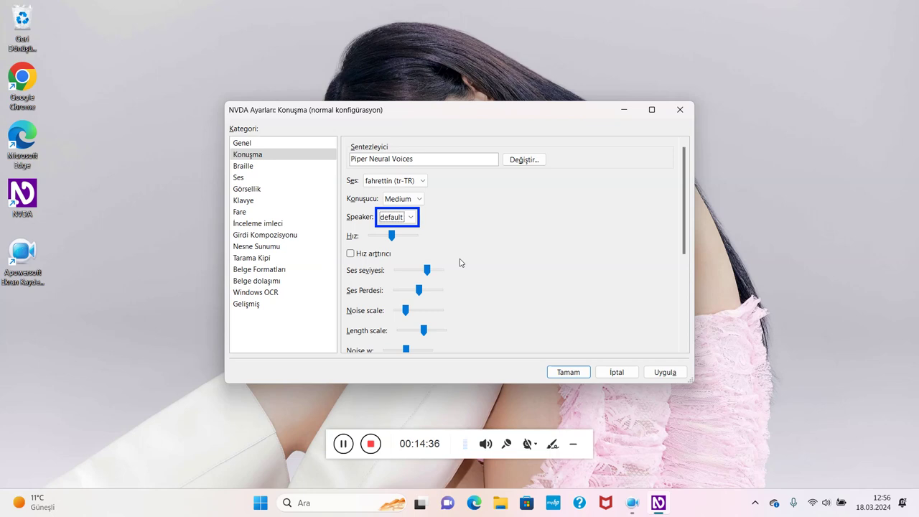
pyautogui.press('Tab')
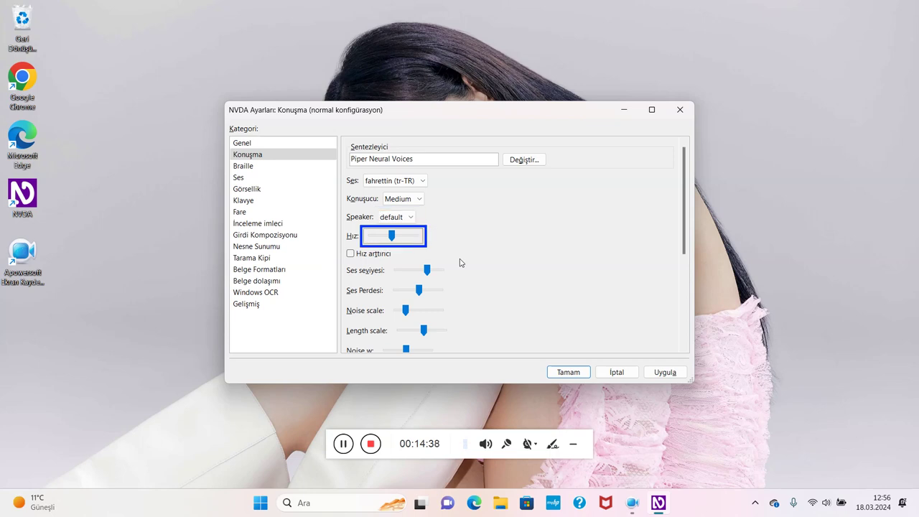
pyautogui.press('Tab')
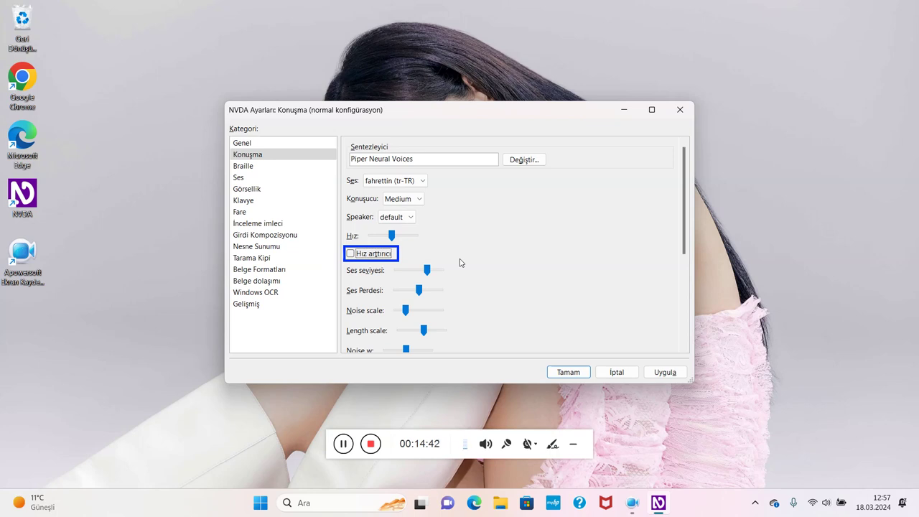
pyautogui.press('Tab')
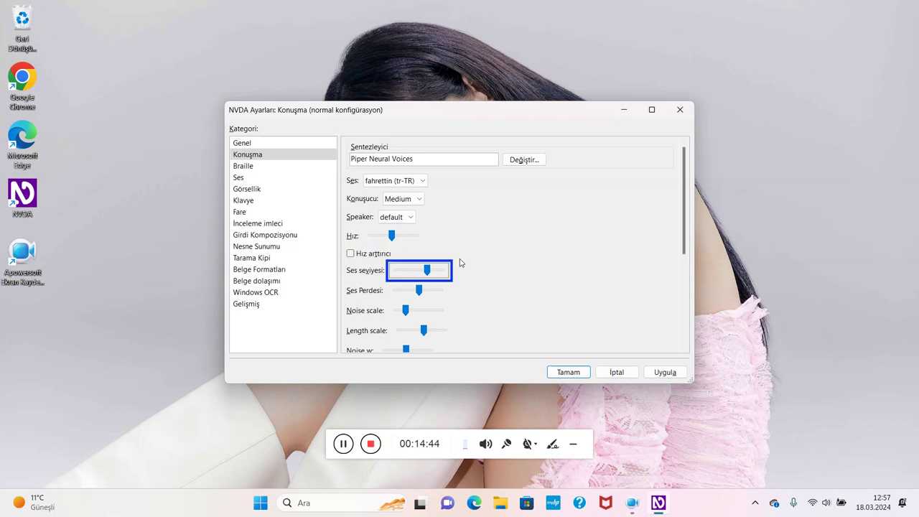
pyautogui.press('Tab')
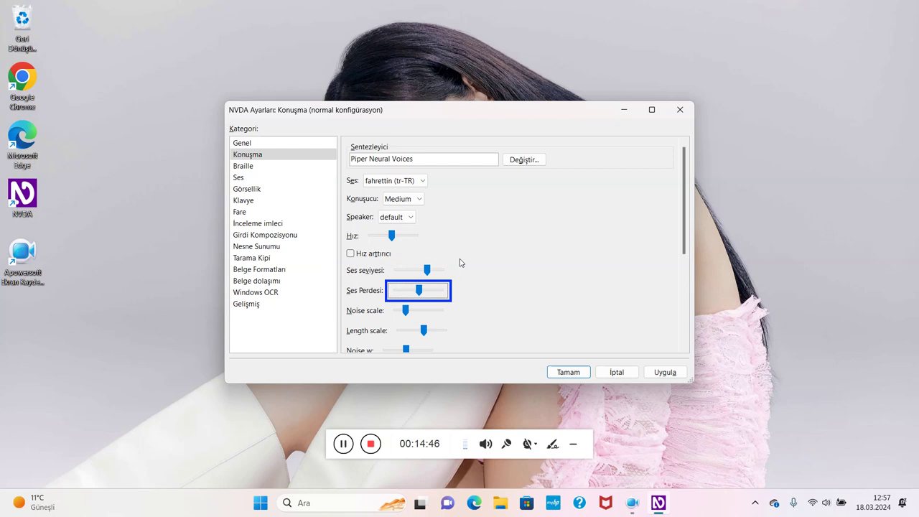
pyautogui.press('Tab')
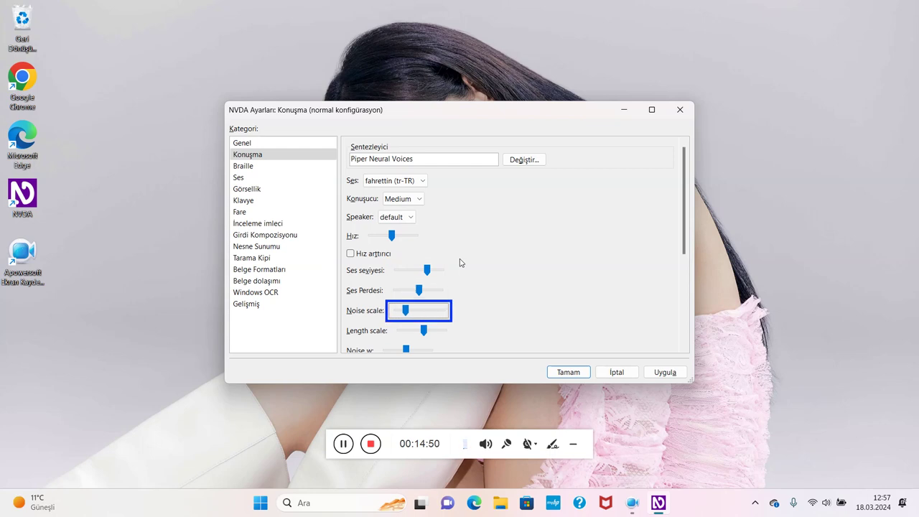
pyautogui.press('Tab')
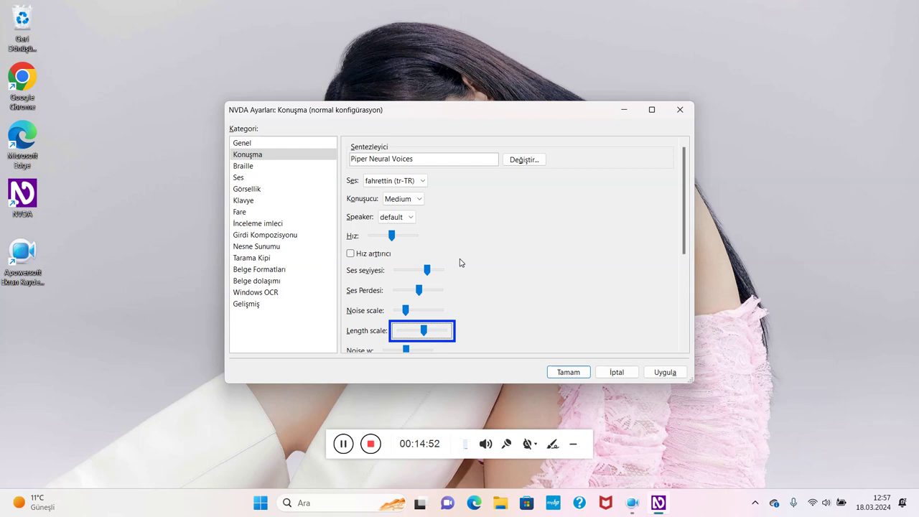
pyautogui.press('Tab')
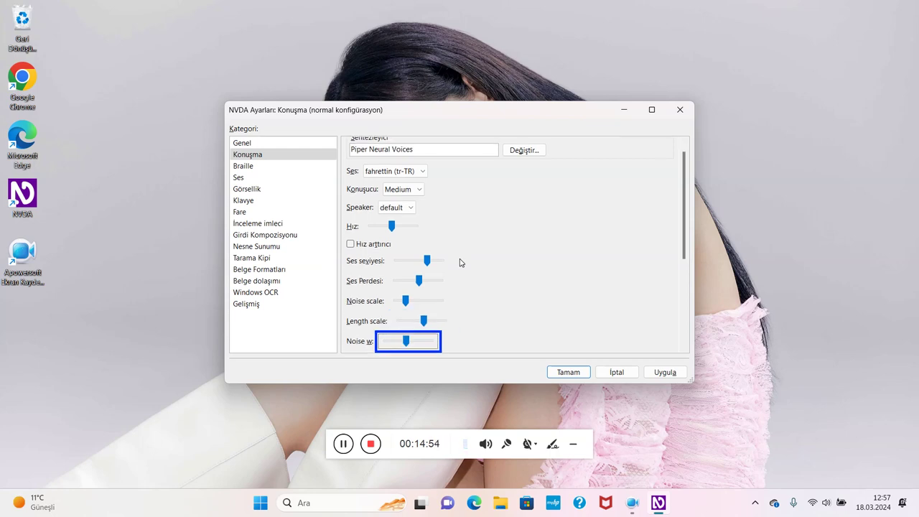
# Review the automatic language and dialect switching, İmla Seslendirme Düzeyi, character and symbol processing, and delayed character description options.
pyautogui.press('Tab')
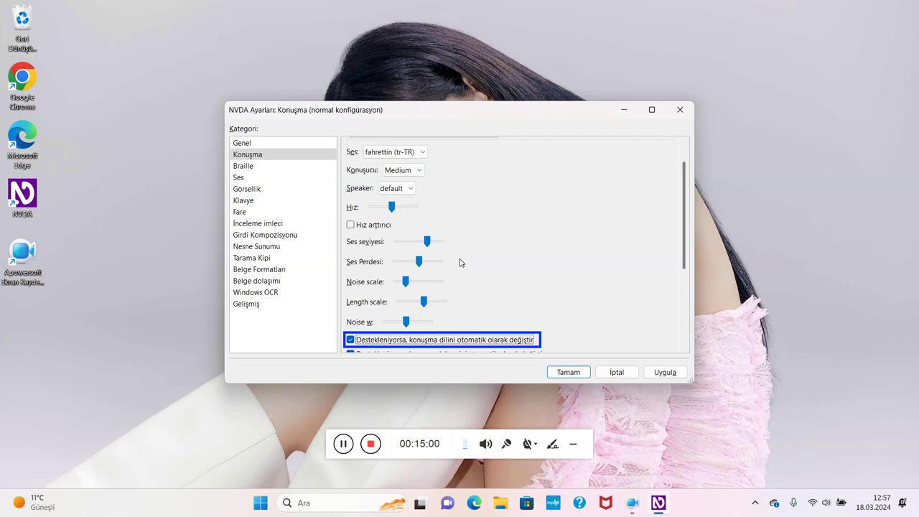
pyautogui.press('Tab')
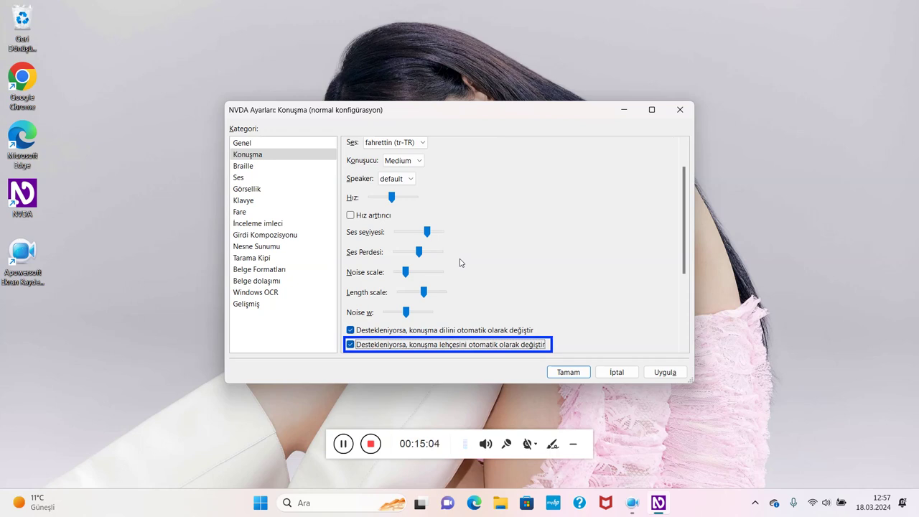
pyautogui.press('Tab')
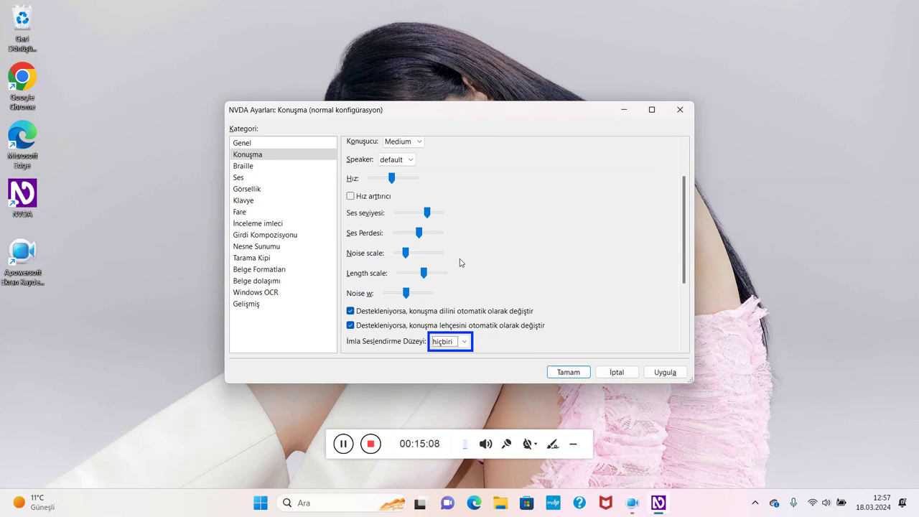
pyautogui.press('Tab')
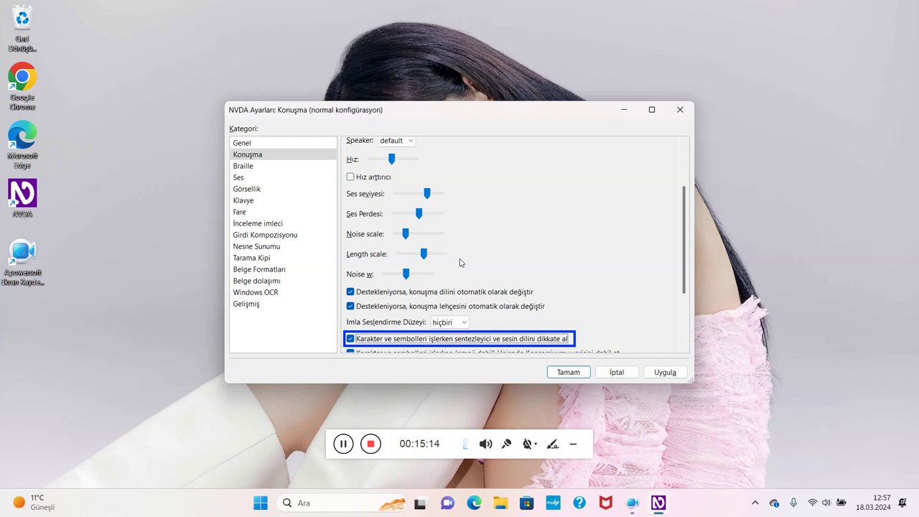
pyautogui.press('Tab')
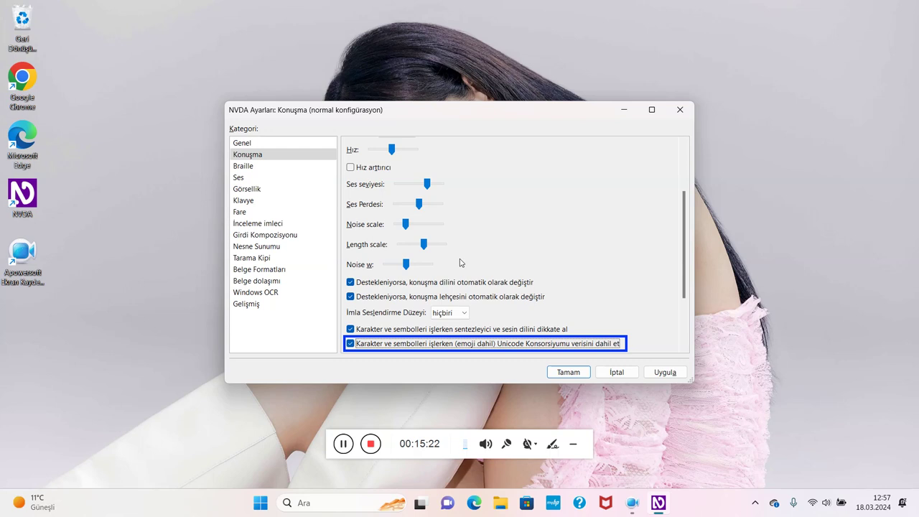
pyautogui.press('Tab')
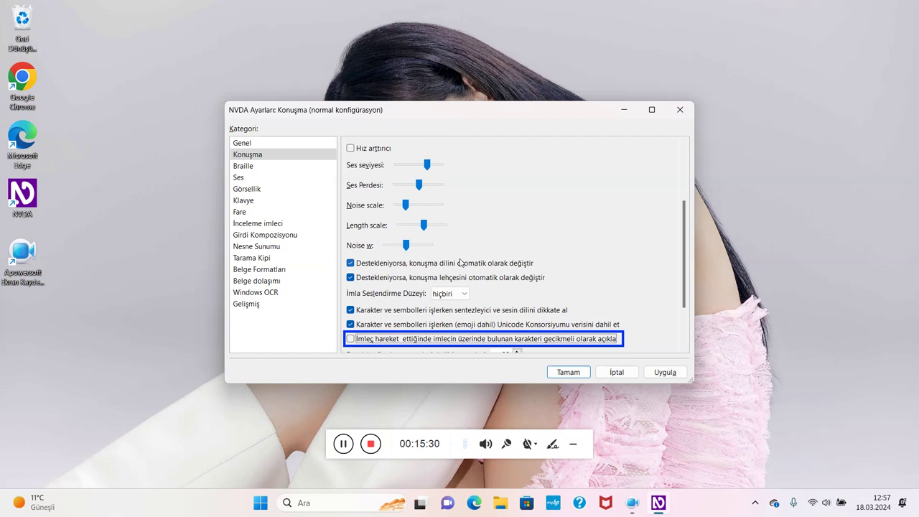
# Review the capital-letter pitch, announcement and beep options and the spelling function option, and accept the speech settings.
pyautogui.press('Tab')
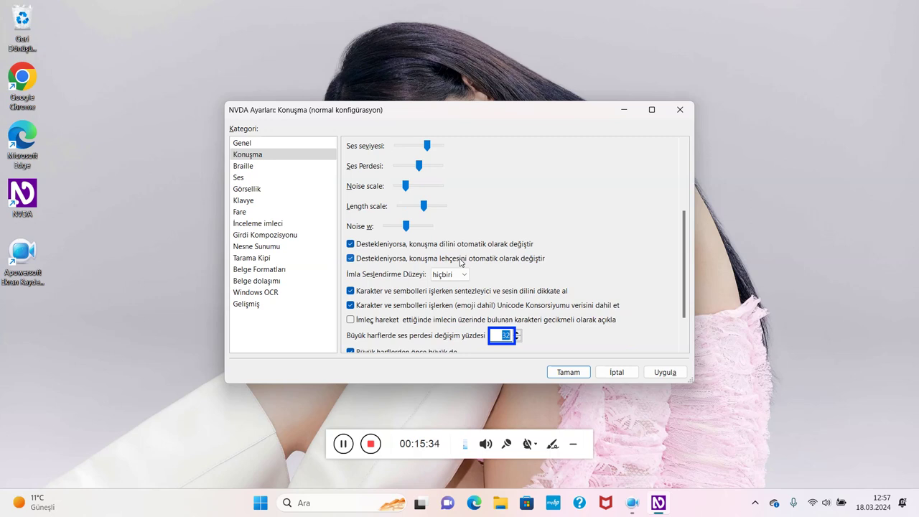
pyautogui.press('Tab')
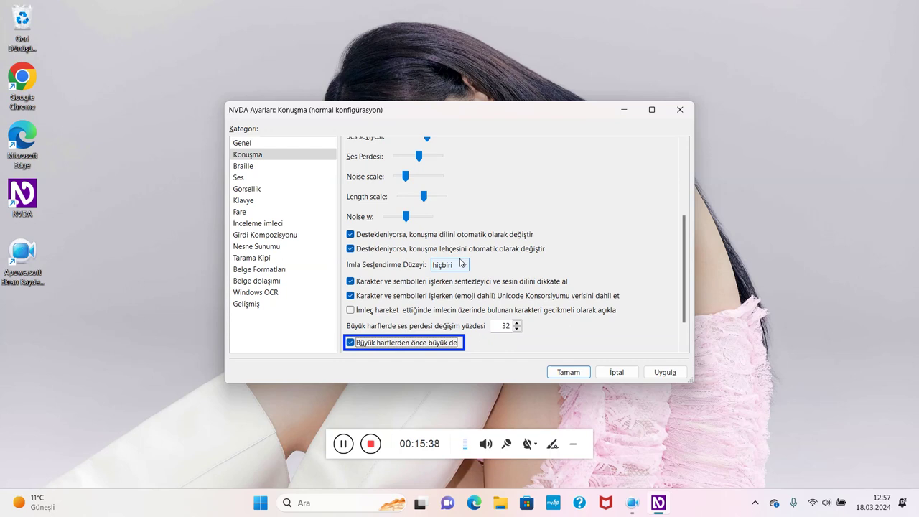
pyautogui.press('Tab')
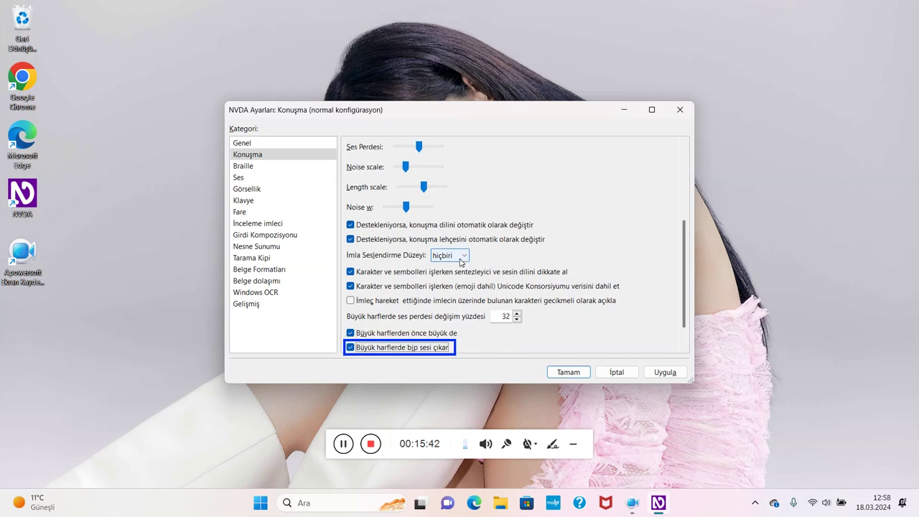
pyautogui.press('Tab')
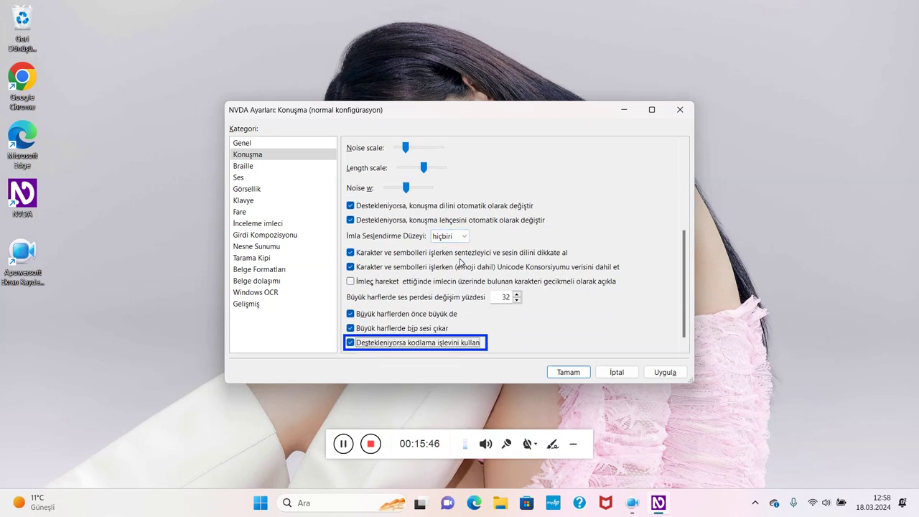
pyautogui.press('Tab')
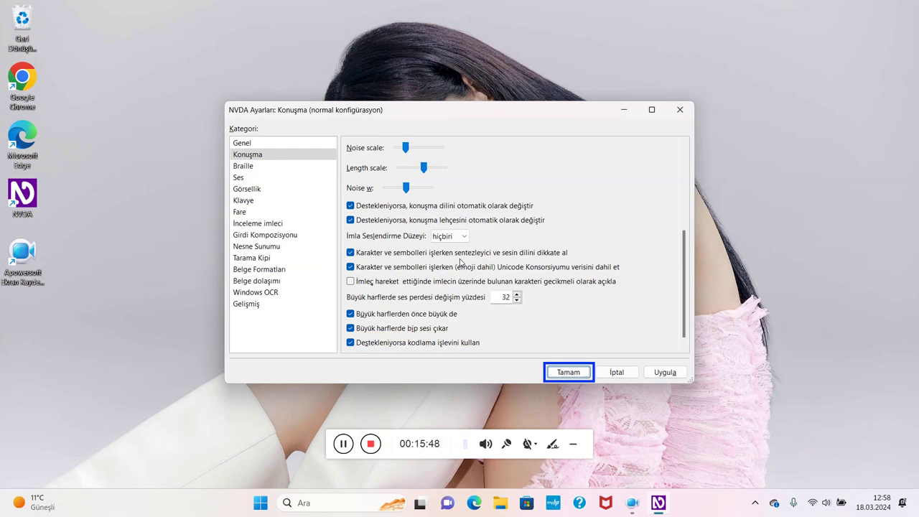
pyautogui.press('Return')
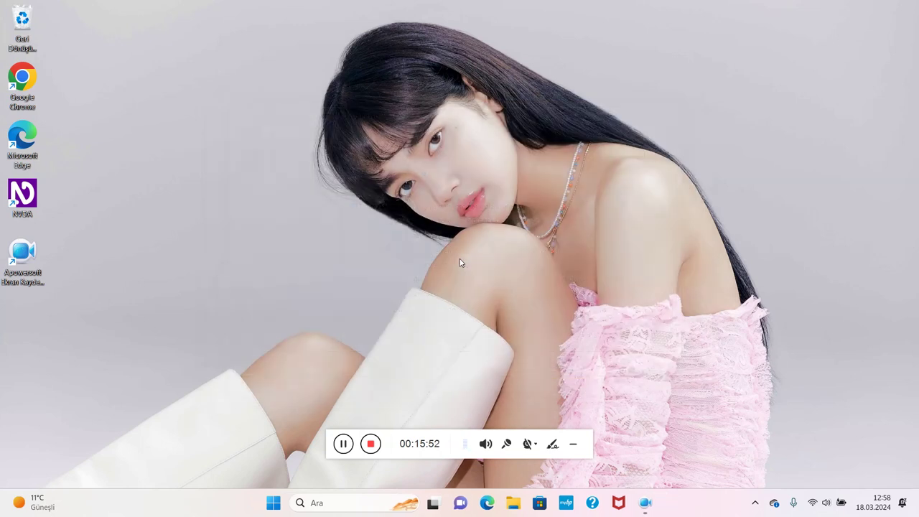
# Review NVDA's Tercihler options: Ayarlar, Konuşma sözlüğü, Noktalama/imla Sözlüğü and Girdi Hareketleri.
pyautogui.press('insert+n')
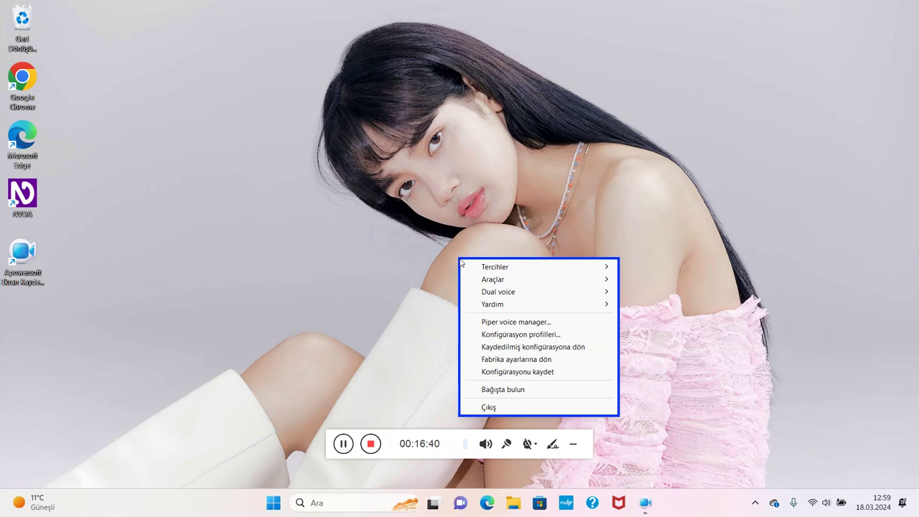
pyautogui.press('Down')
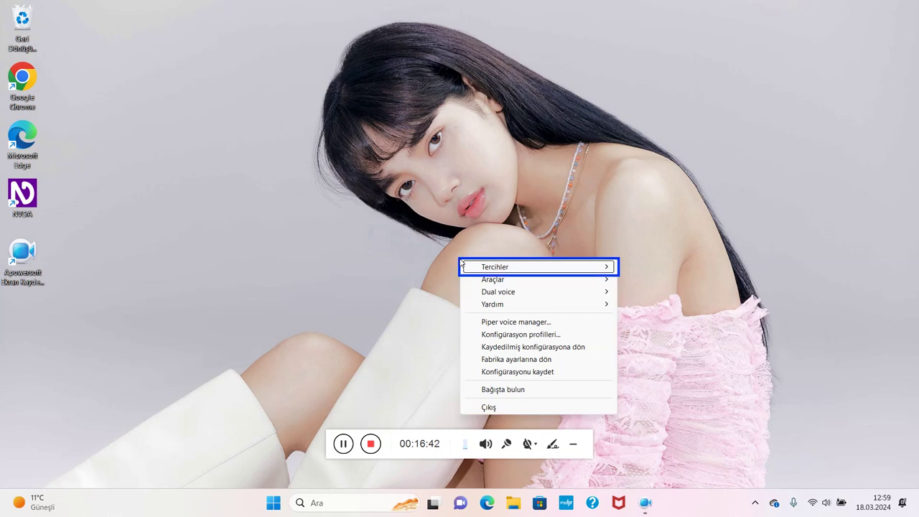
pyautogui.press('Right')
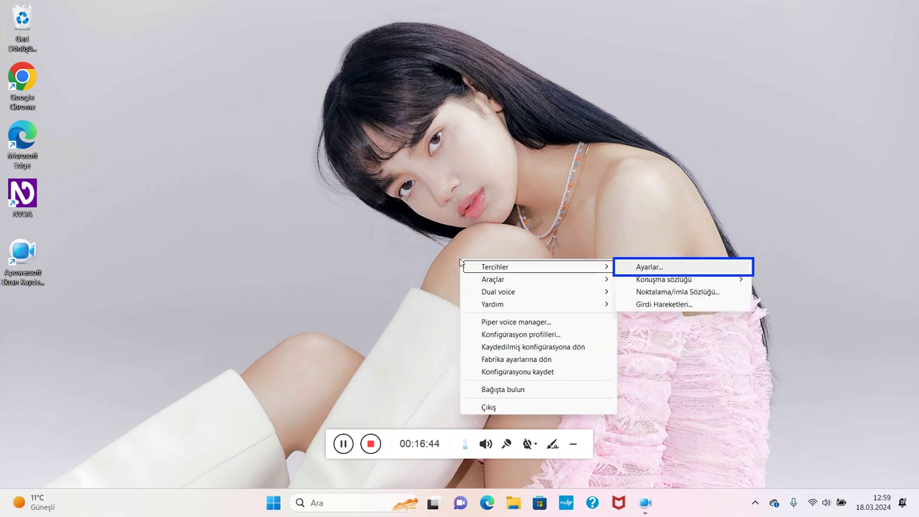
pyautogui.press('Down')
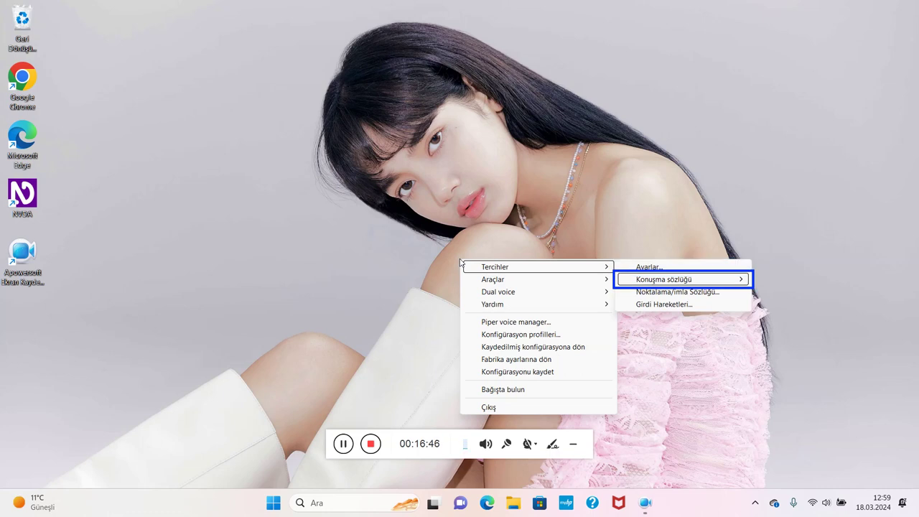
pyautogui.press('Down')
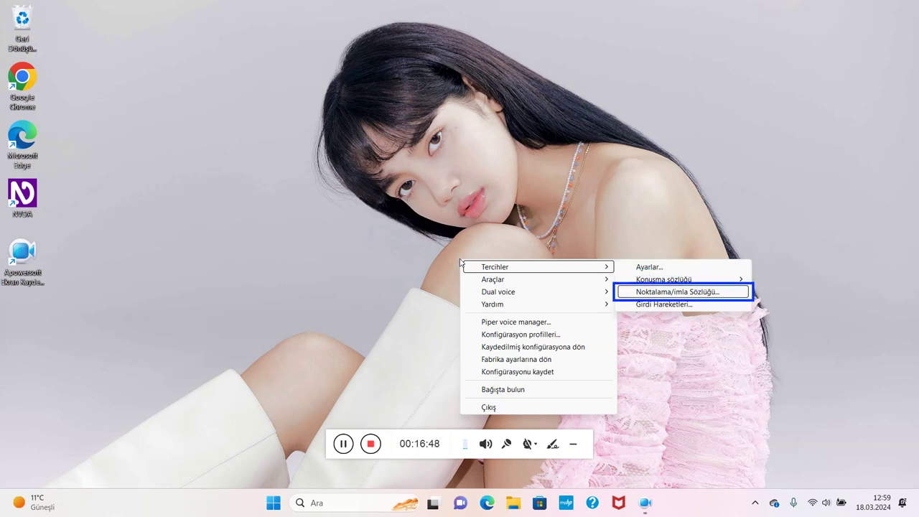
pyautogui.press('Down')
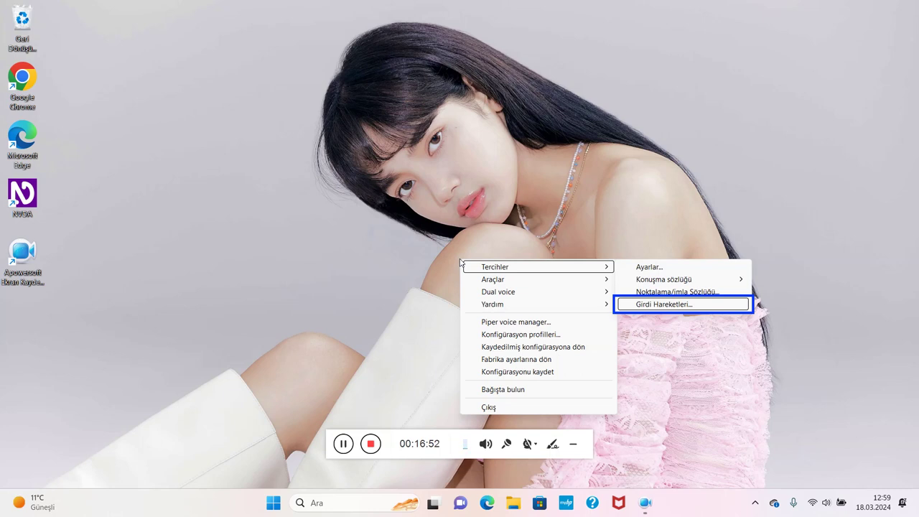
pyautogui.press('Escape')
# Go through NVDA's other main options, from Araçlar, Dual voice and Yardım through Piper voice manager and the configuration commands to Bağışta bulun and Çıkış.
pyautogui.press('Down')
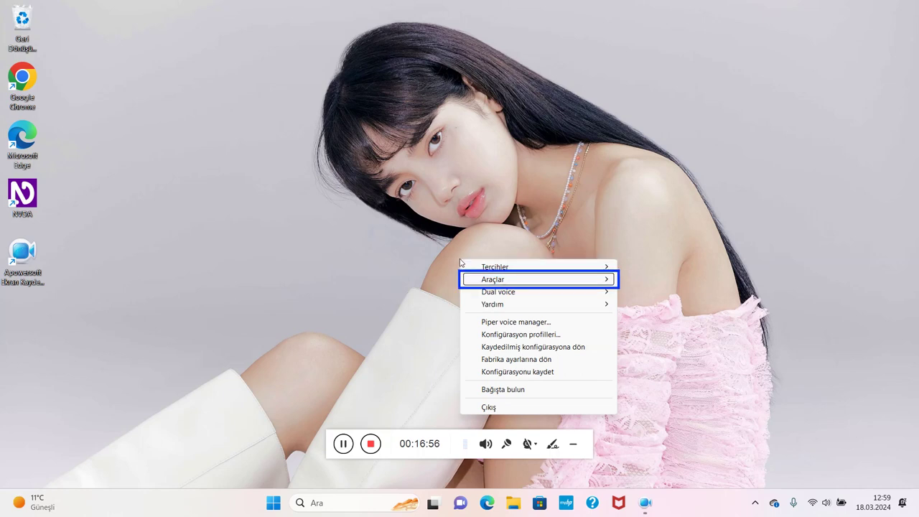
pyautogui.press('Down')
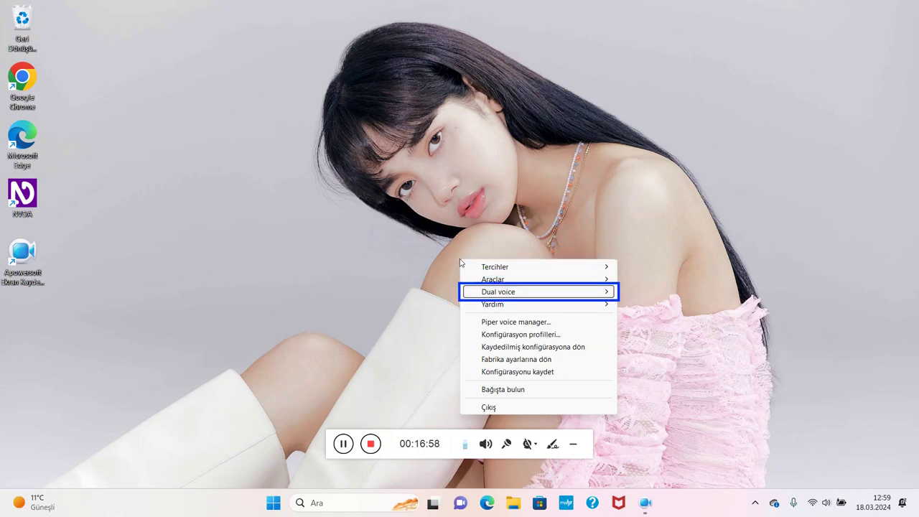
pyautogui.press('Down')
pyautogui.press('Down')
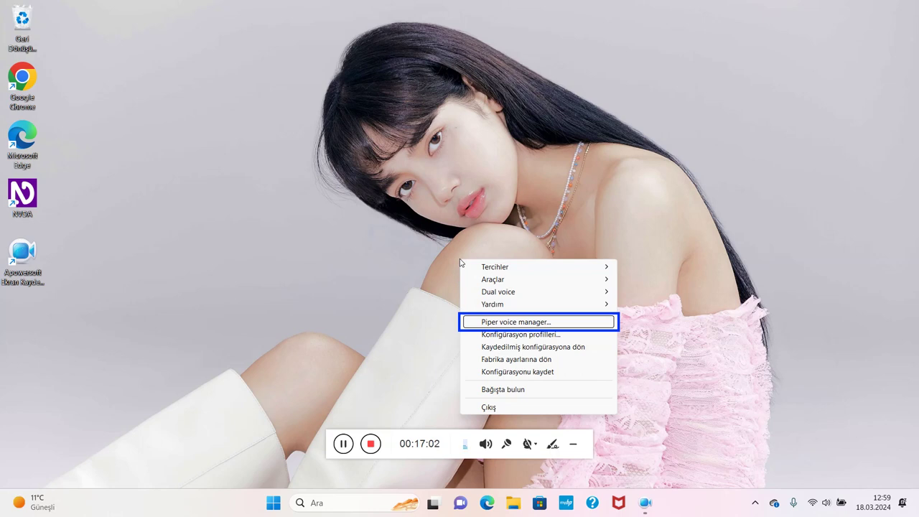
pyautogui.press('Down')
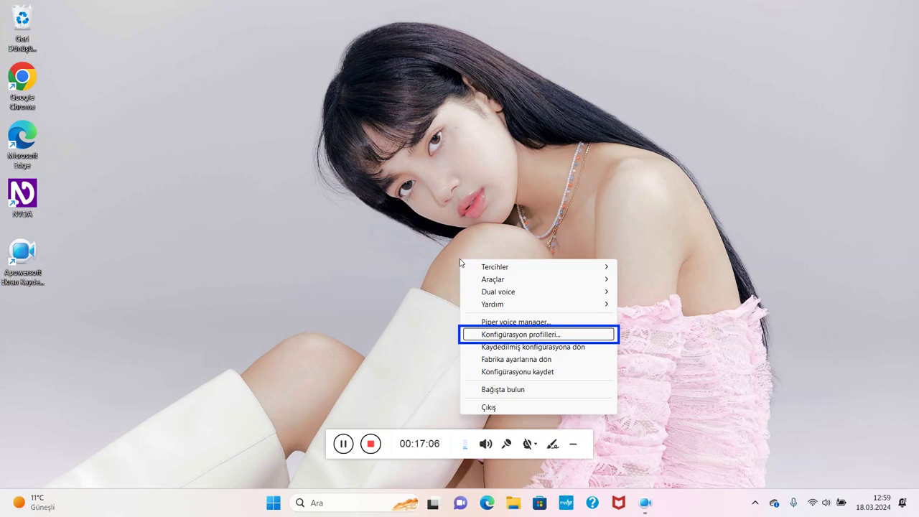
pyautogui.press('Down')
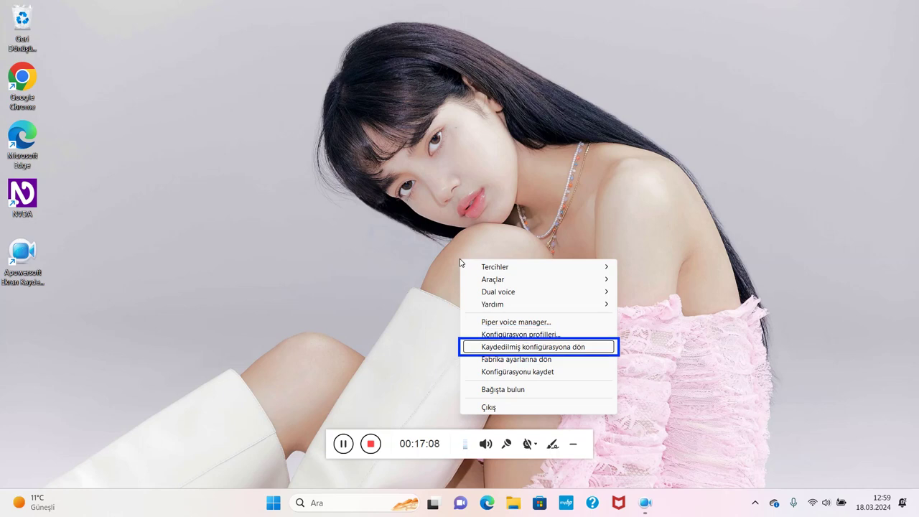
pyautogui.press('Down')
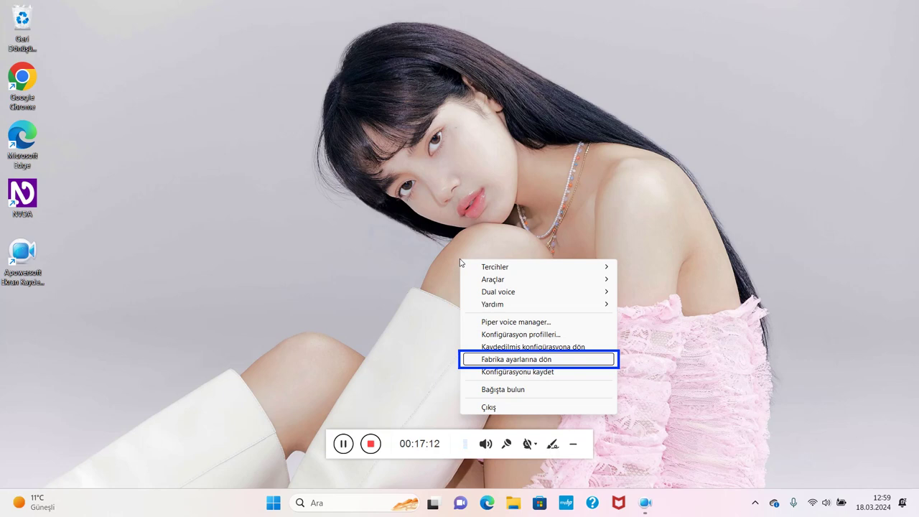
pyautogui.press('Down')
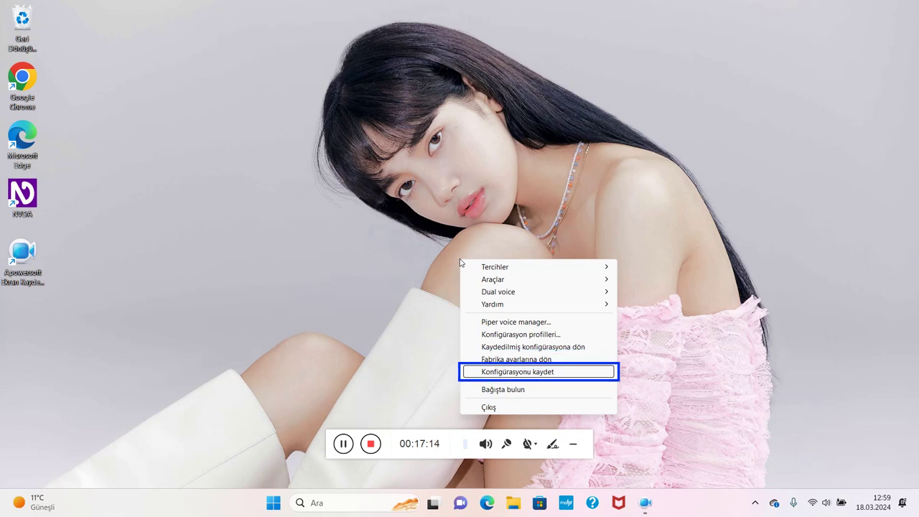
pyautogui.press('Down')
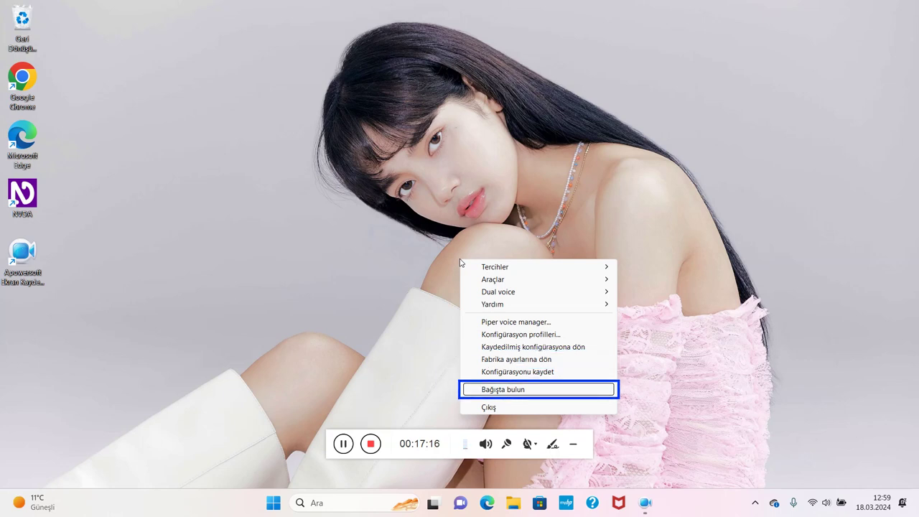
pyautogui.press('Down')
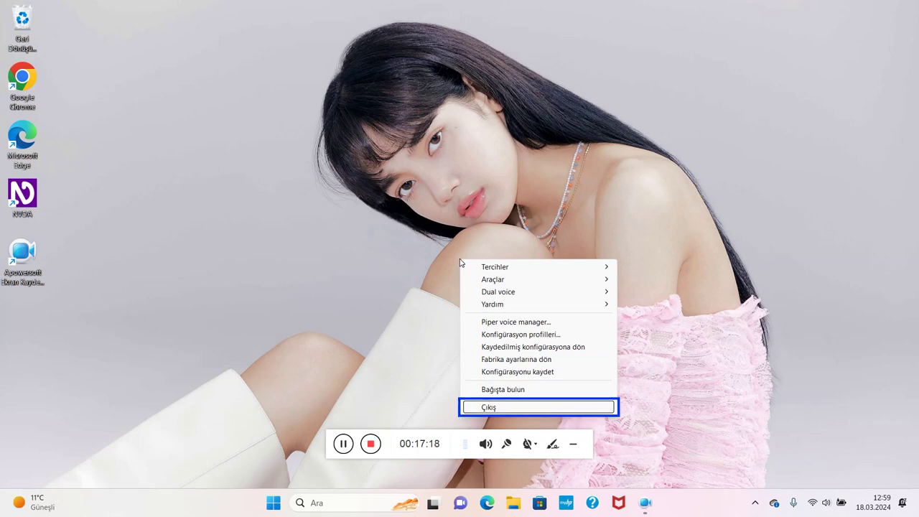
pyautogui.press('Down')
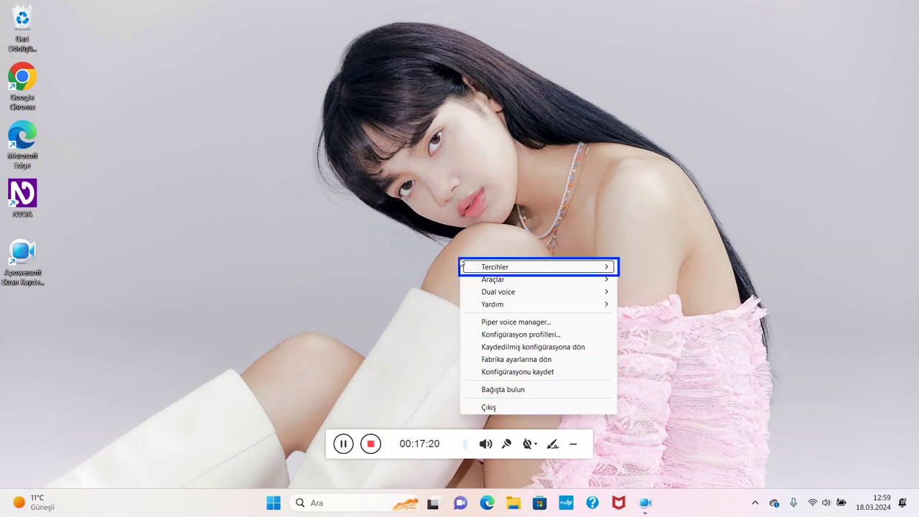
# Open NVDA's speech settings (Konuşma) and switch the Piper Neural Voices voice (Ses) to fettah (tr-TR).
pyautogui.press('Right')
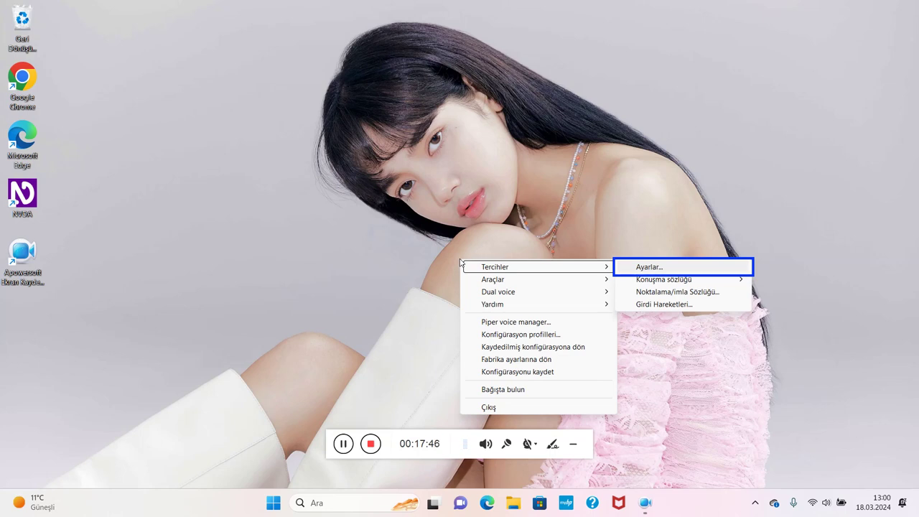
pyautogui.press('Down')
pyautogui.press('Up')
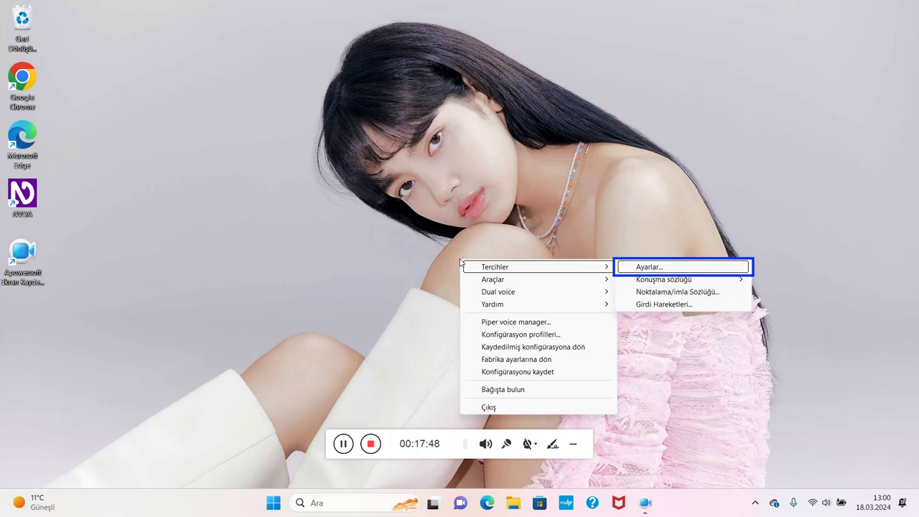
pyautogui.press('Return')
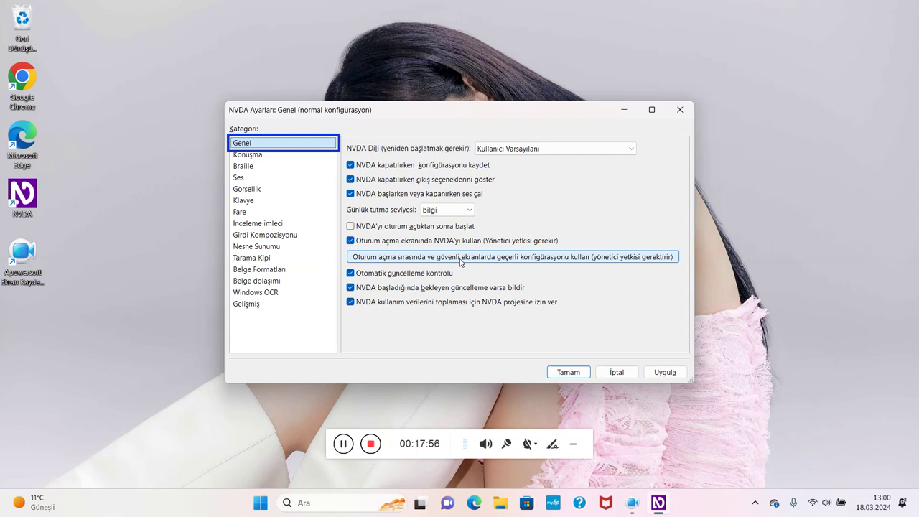
pyautogui.press('Down')
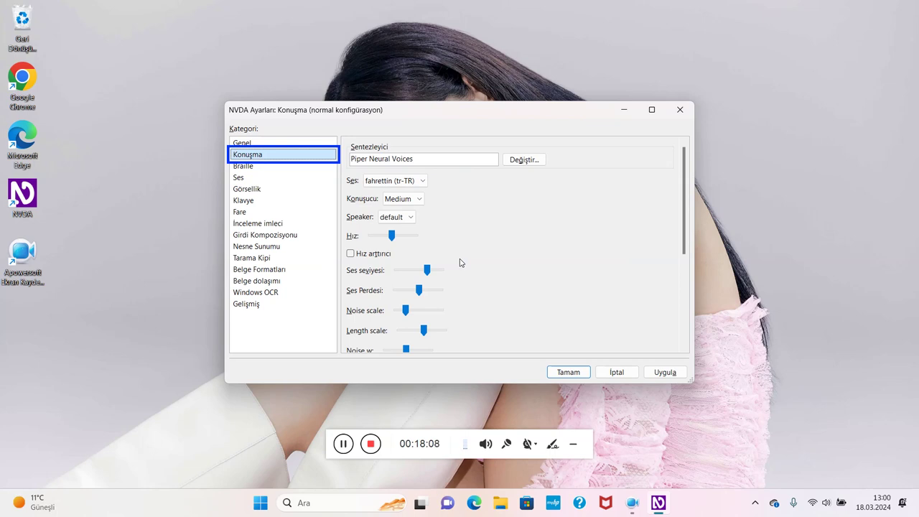
pyautogui.press('Tab')
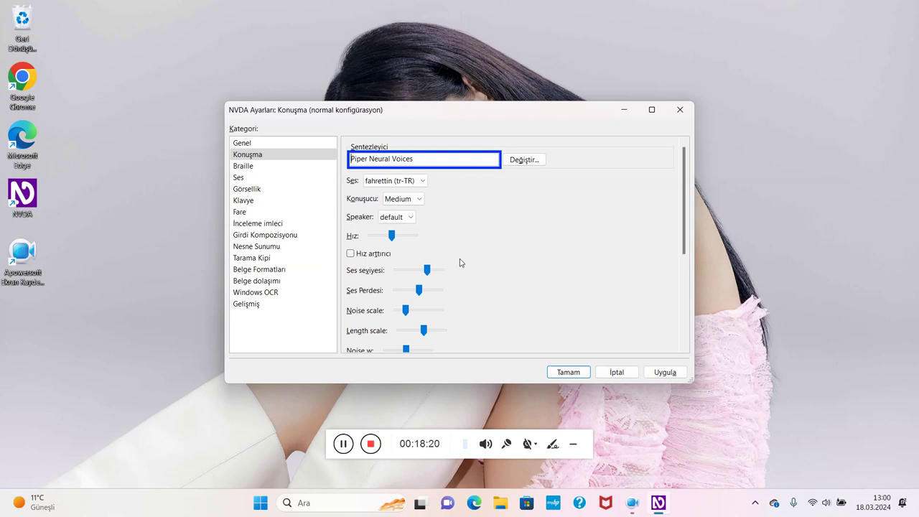
pyautogui.press('Tab')
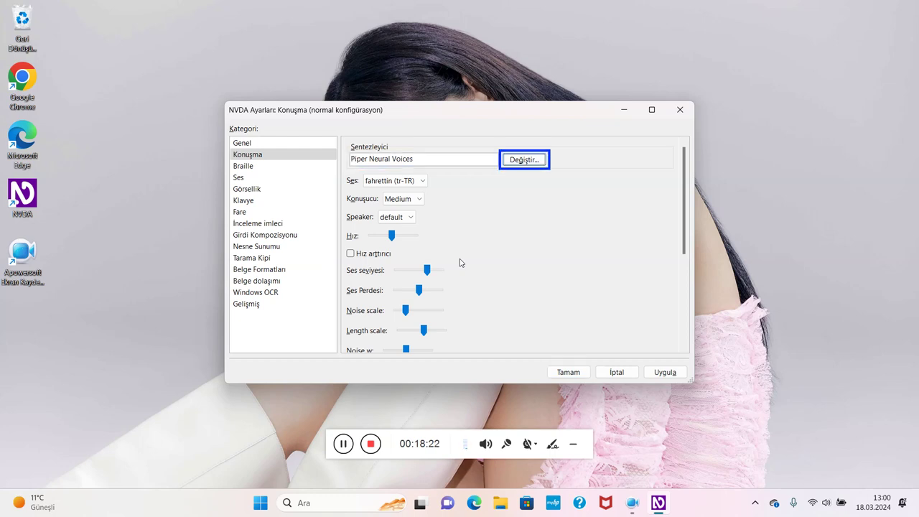
pyautogui.press('Tab')
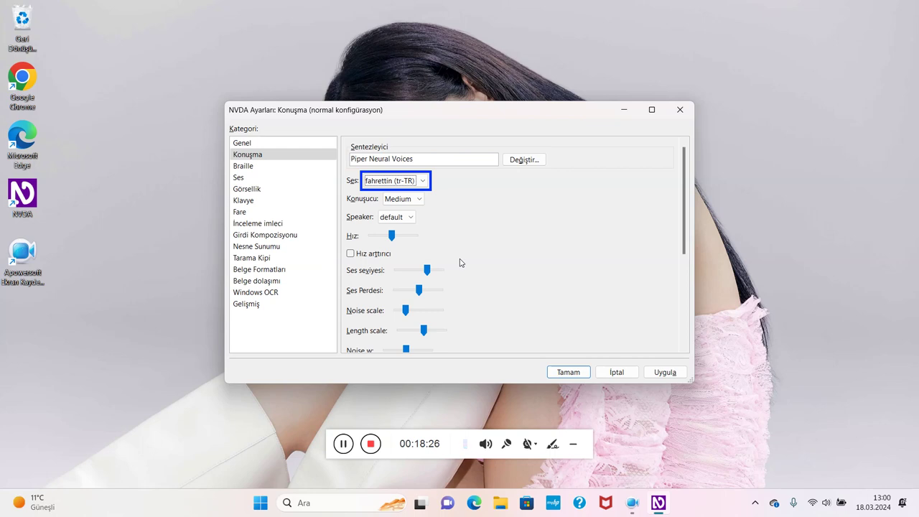
pyautogui.press('Down')
# Go through the fettah voice's settings from Konuşucu and Speaker to Noise w, switching the rate boost (Hız arttırıcı) on and back off.
pyautogui.press('Tab')
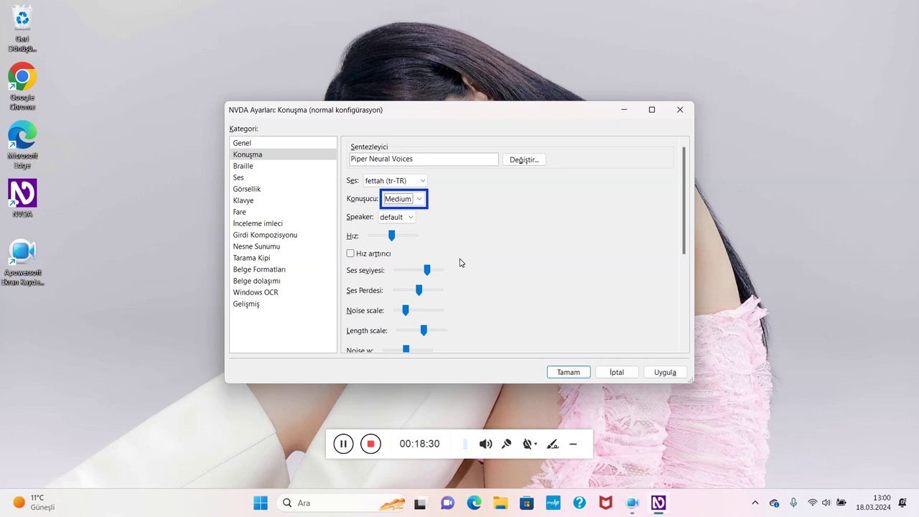
pyautogui.press('Tab')
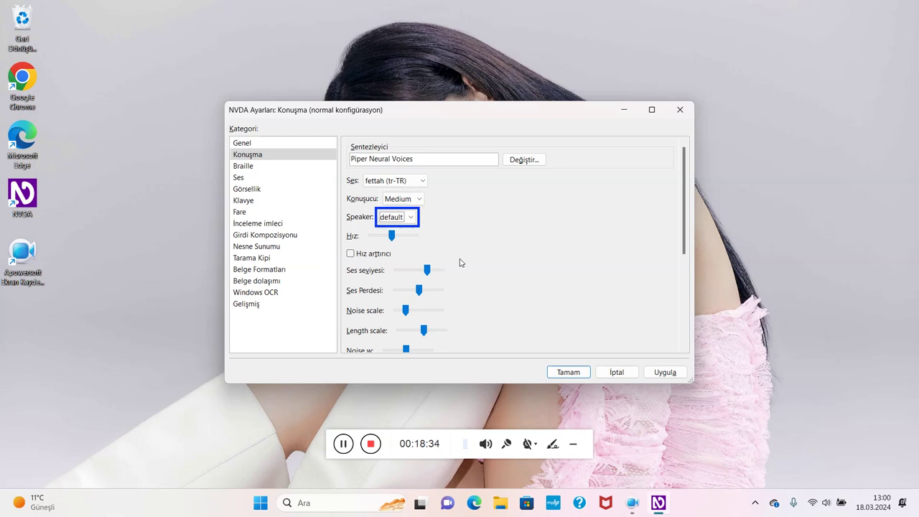
pyautogui.press('Tab')
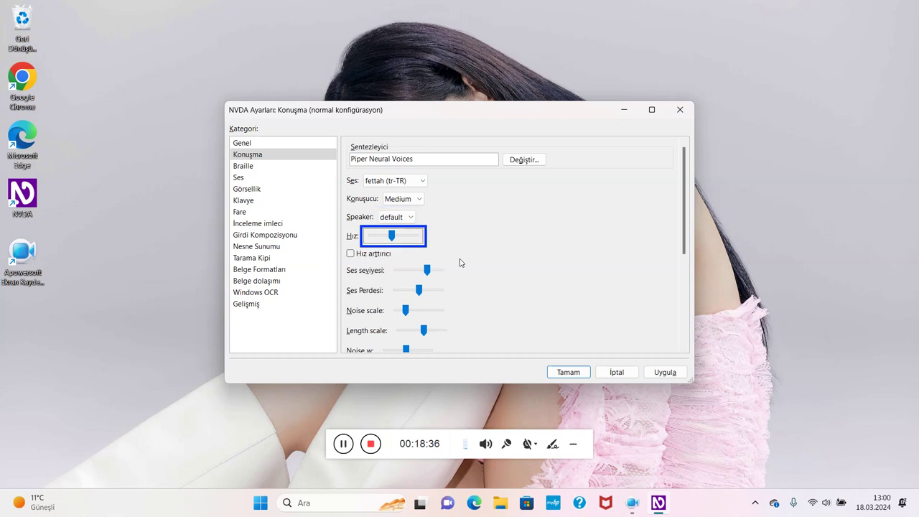
pyautogui.press('Tab')
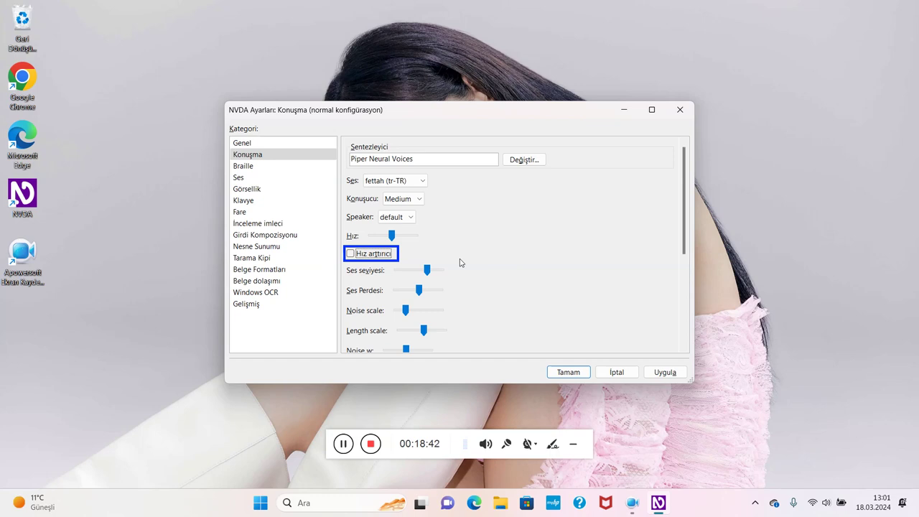
pyautogui.press('space')
pyautogui.press('space')
pyautogui.press('Tab')
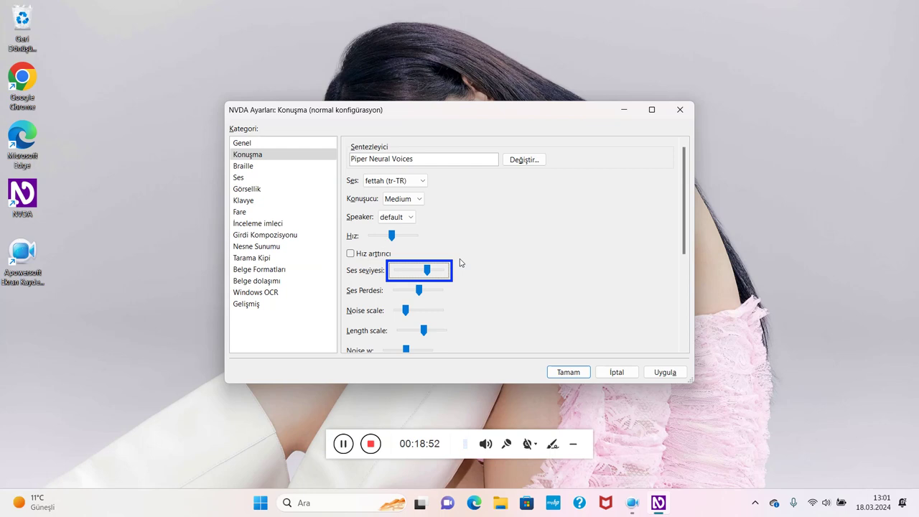
pyautogui.press('Tab')
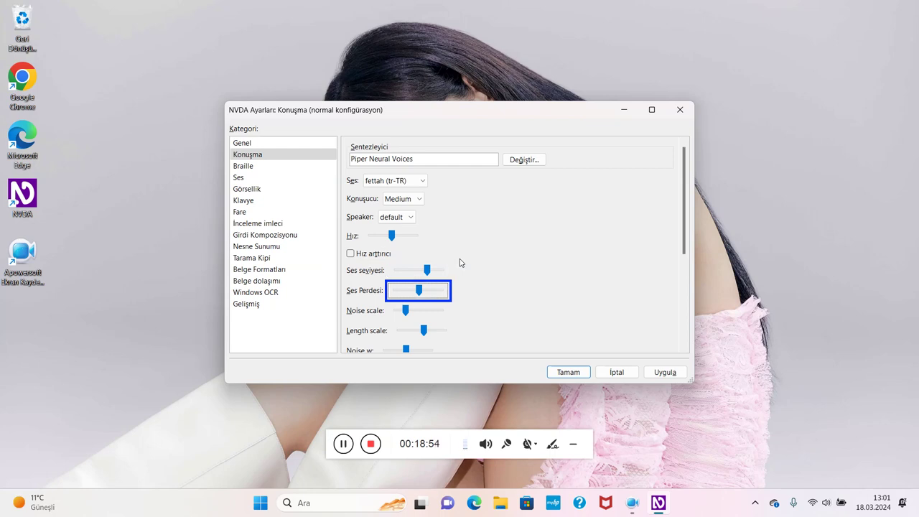
pyautogui.press('Tab')
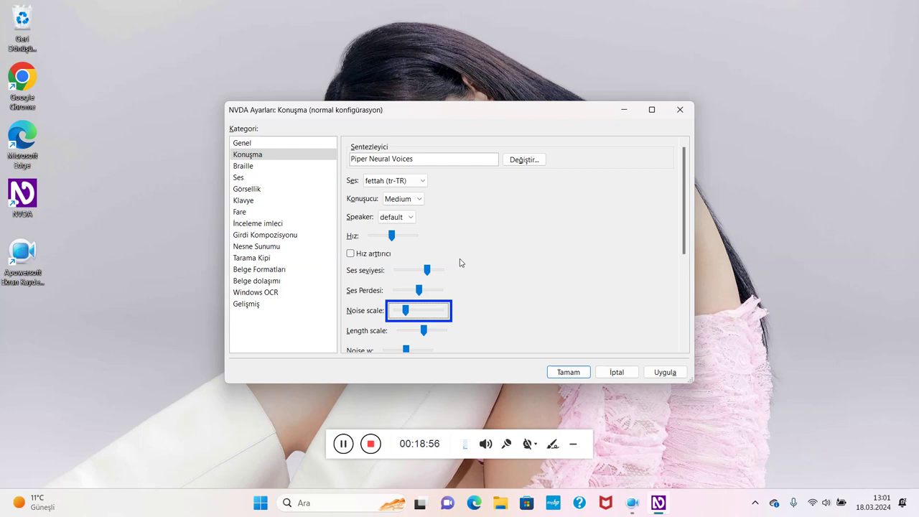
pyautogui.press('Tab')
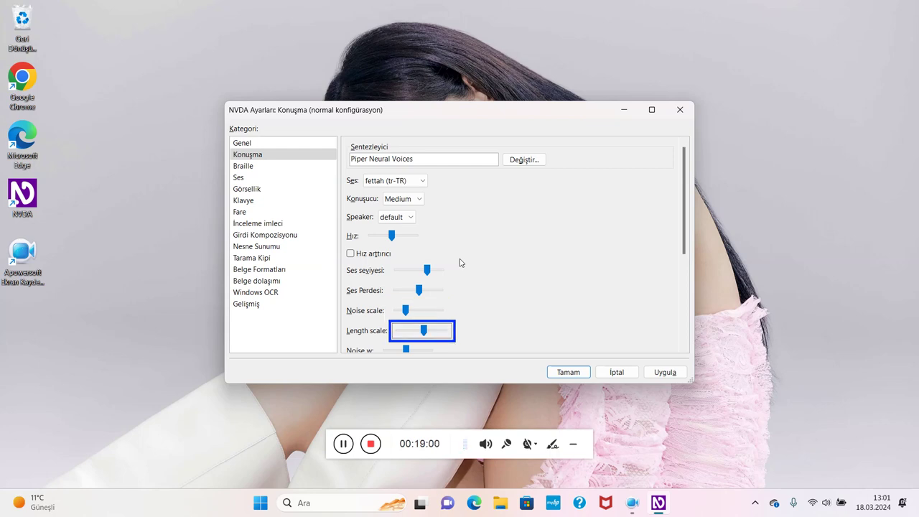
pyautogui.press('Tab')
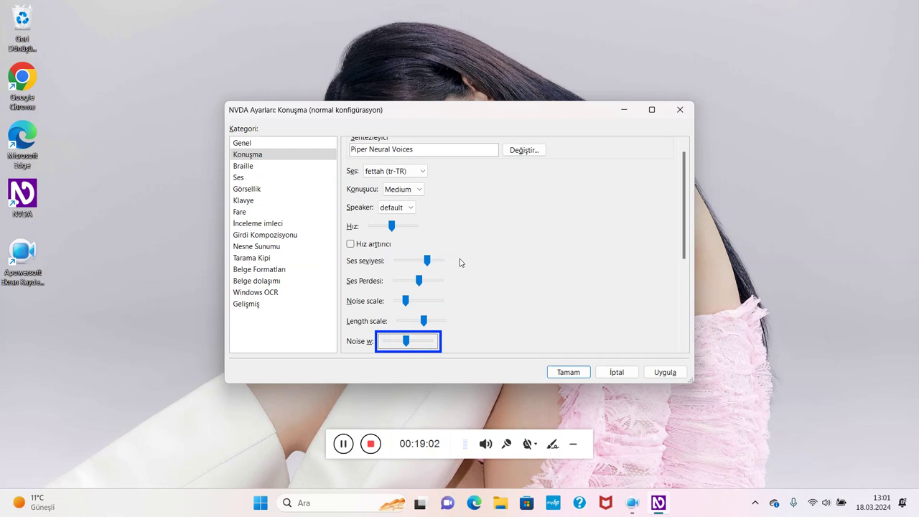
# Review the remaining speech settings, from automatic language switching through the punctuation level and capital-letter options to the spelling function, and save the settings.
pyautogui.press('Tab')
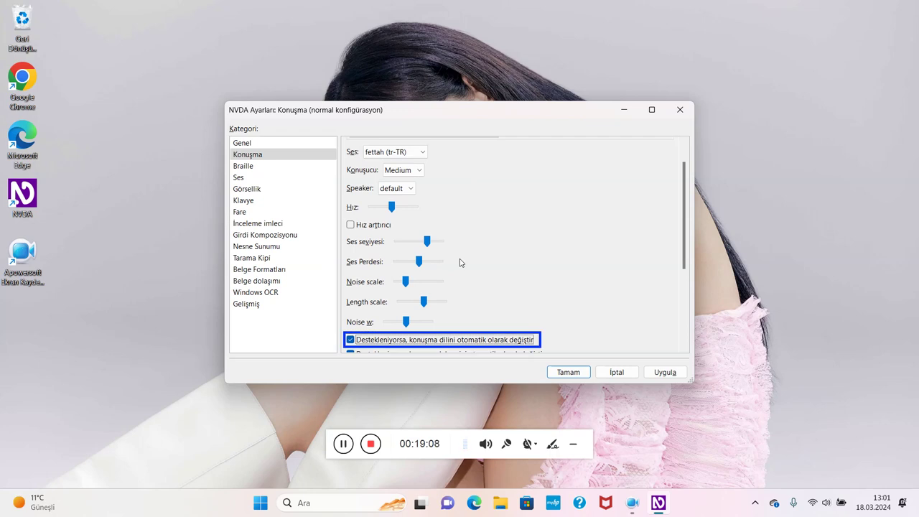
pyautogui.press('Tab')
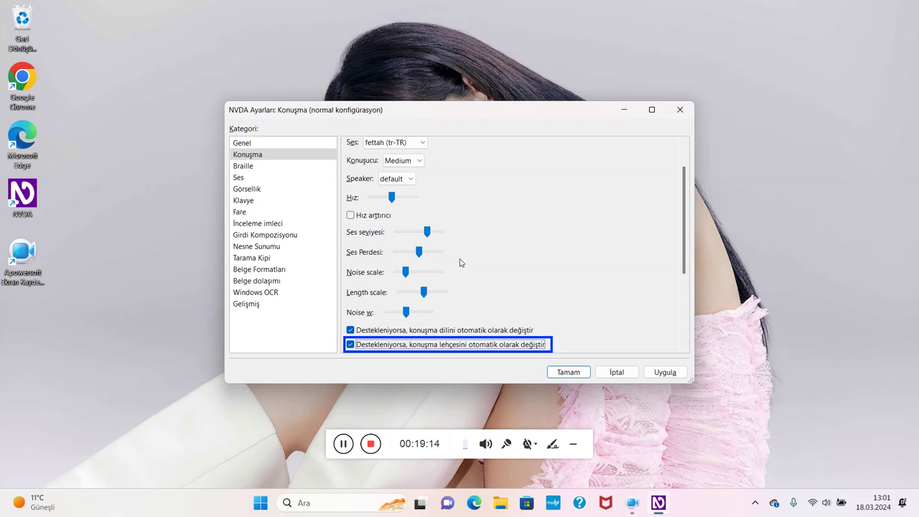
pyautogui.press('Tab')
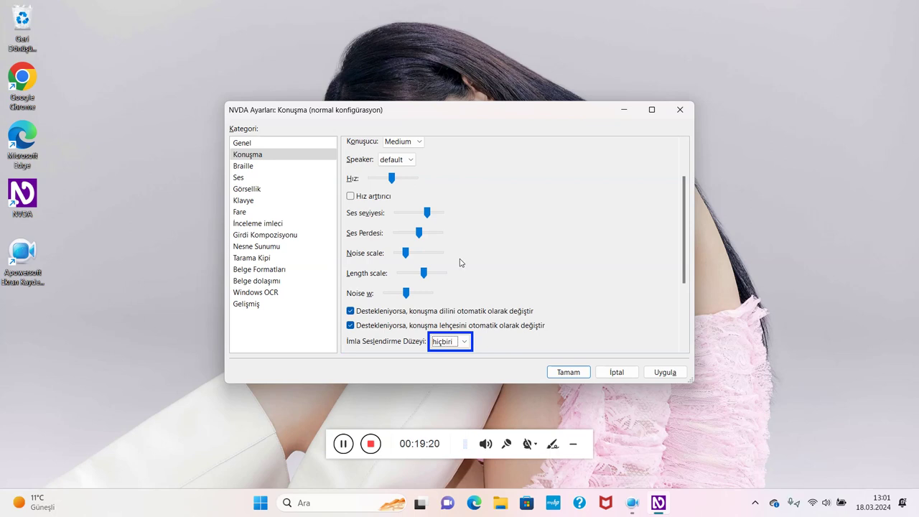
pyautogui.press('Tab')
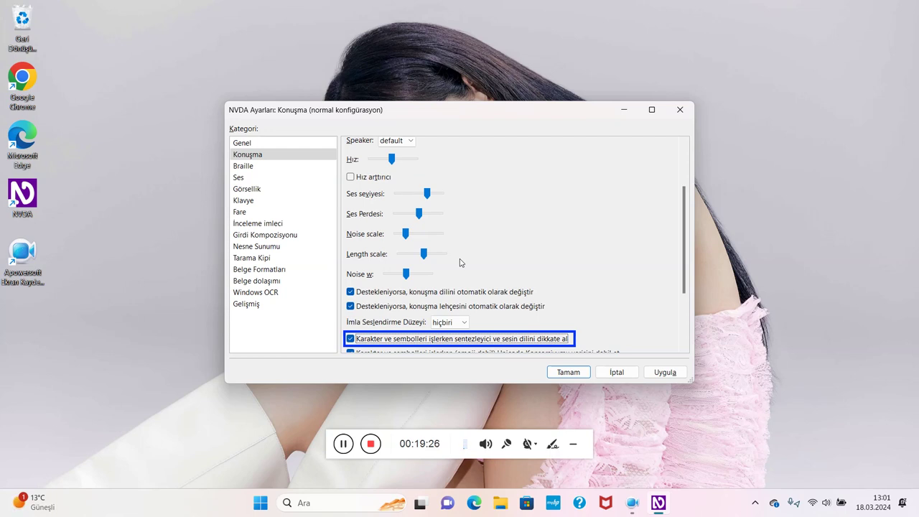
pyautogui.press('Tab')
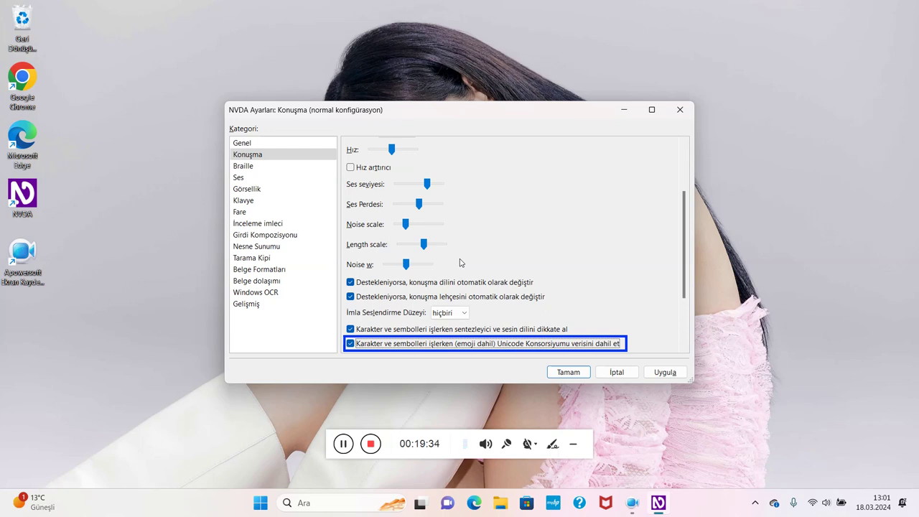
pyautogui.press('Tab')
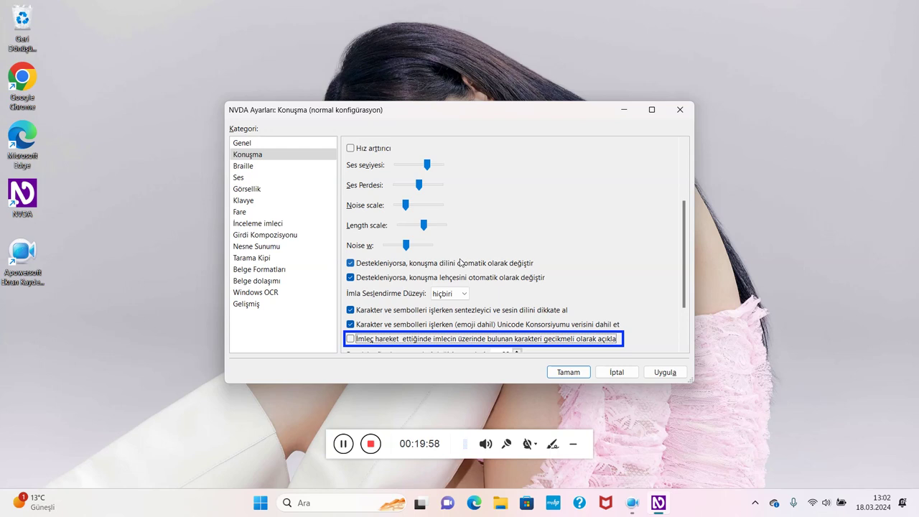
pyautogui.press('Tab')
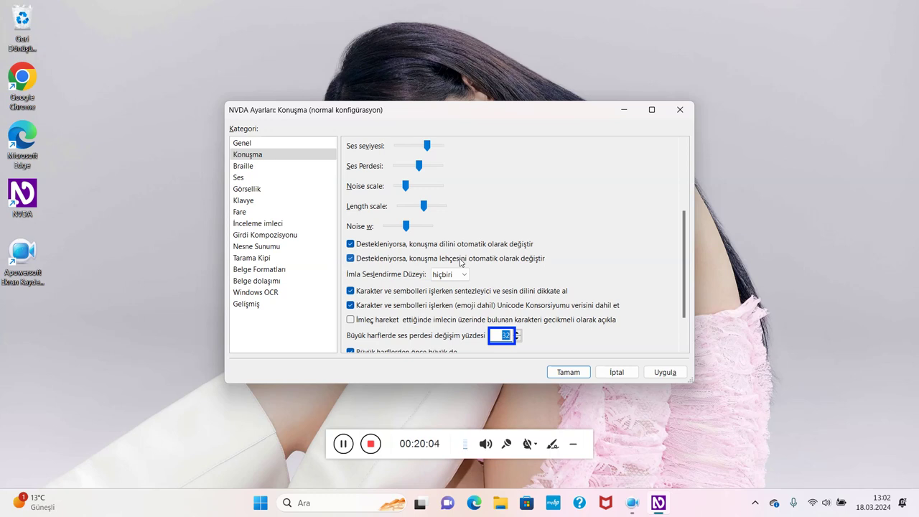
pyautogui.press('Tab')
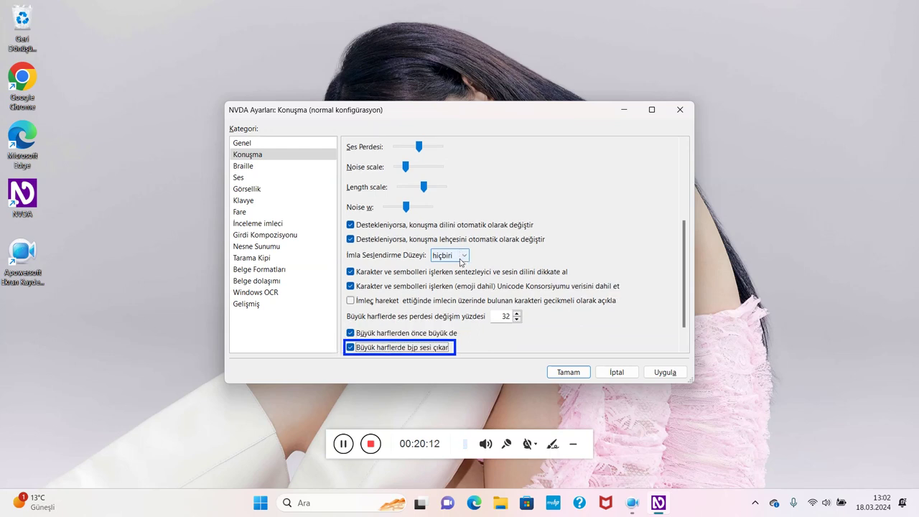
pyautogui.press('Tab')
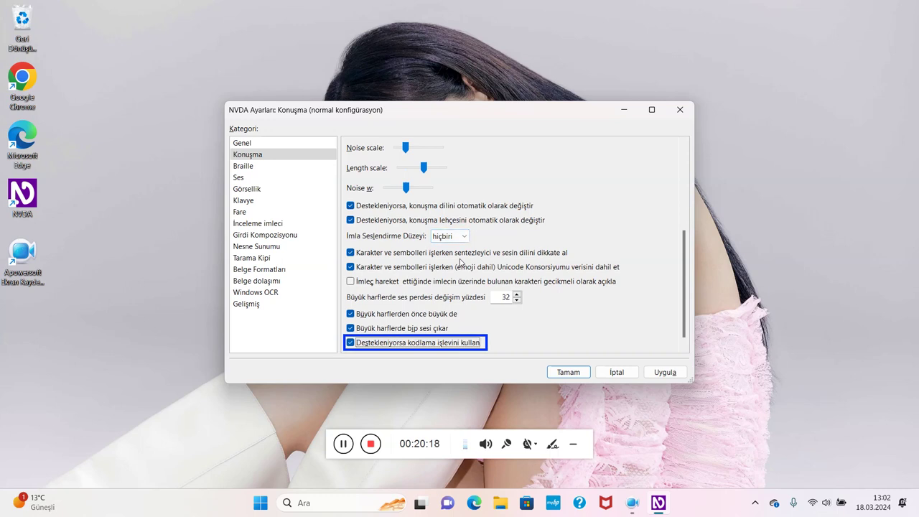
pyautogui.press('Tab')
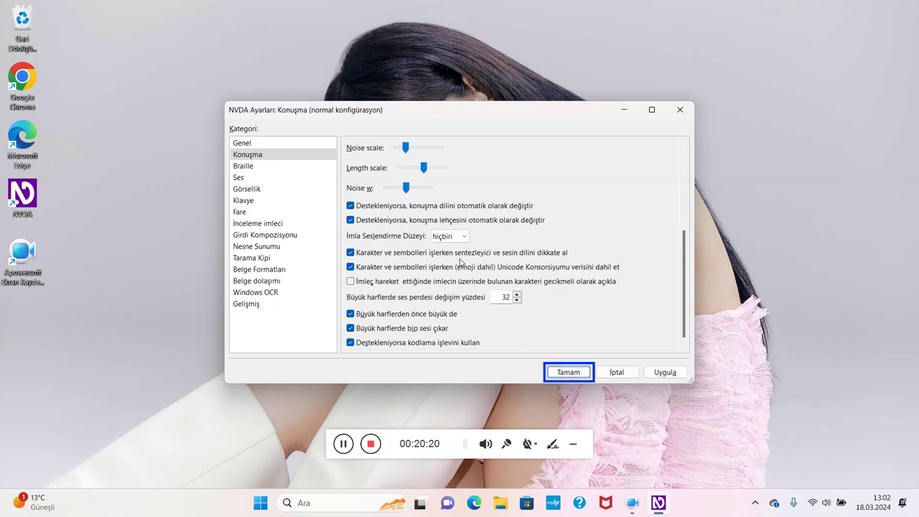
pyautogui.press('Return')
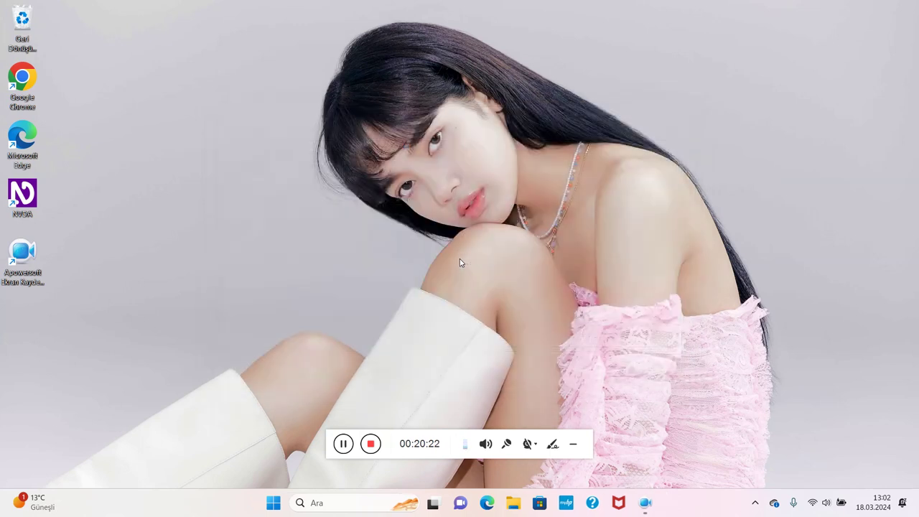
# With the fettah voice, go through NVDA's main options from Tercihler and Araçlar through Piper voice manager and the configuration commands to Çıkış.
pyautogui.press('Insert+n')
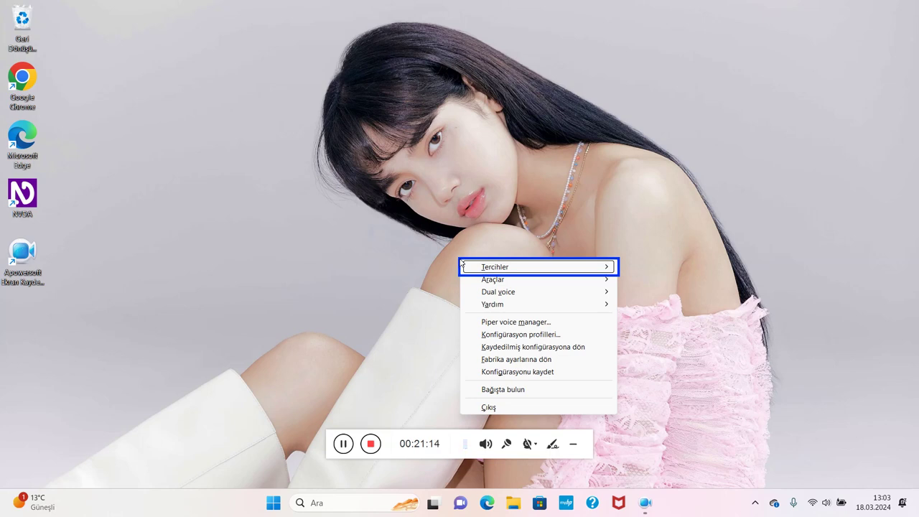
pyautogui.press('Down')
pyautogui.press('Up')
pyautogui.press('Down')
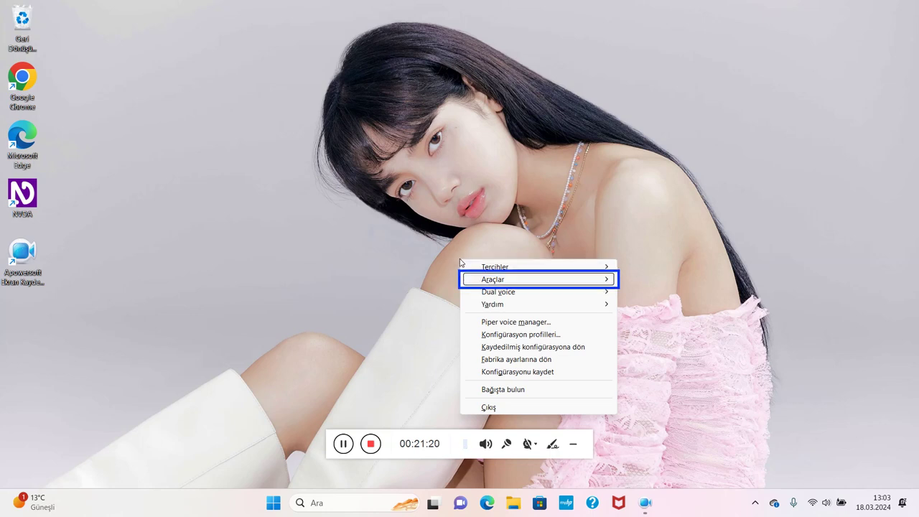
pyautogui.press('Down')
pyautogui.press('Down')
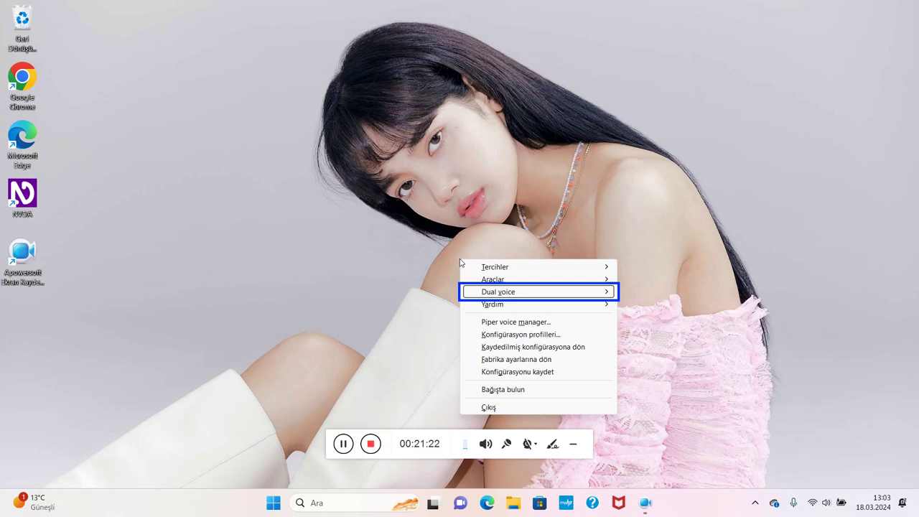
pyautogui.press('Down')
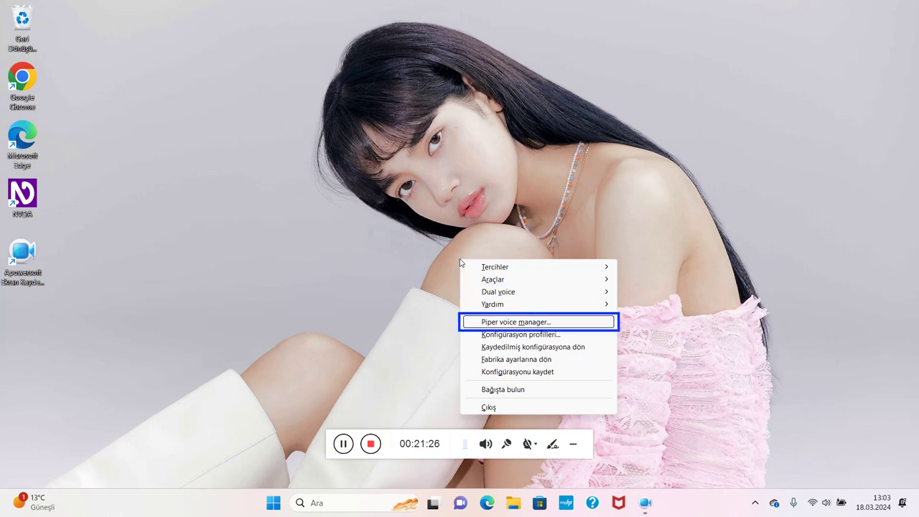
pyautogui.press('Down')
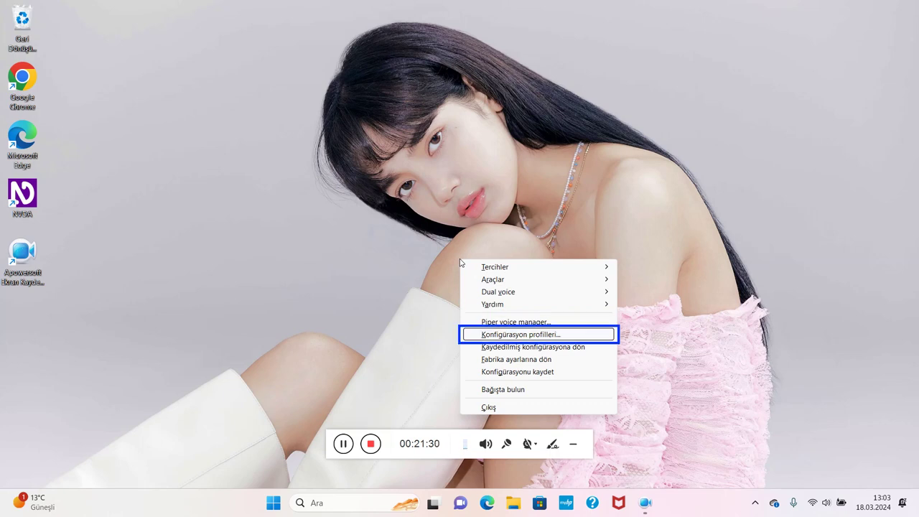
pyautogui.press('Down')
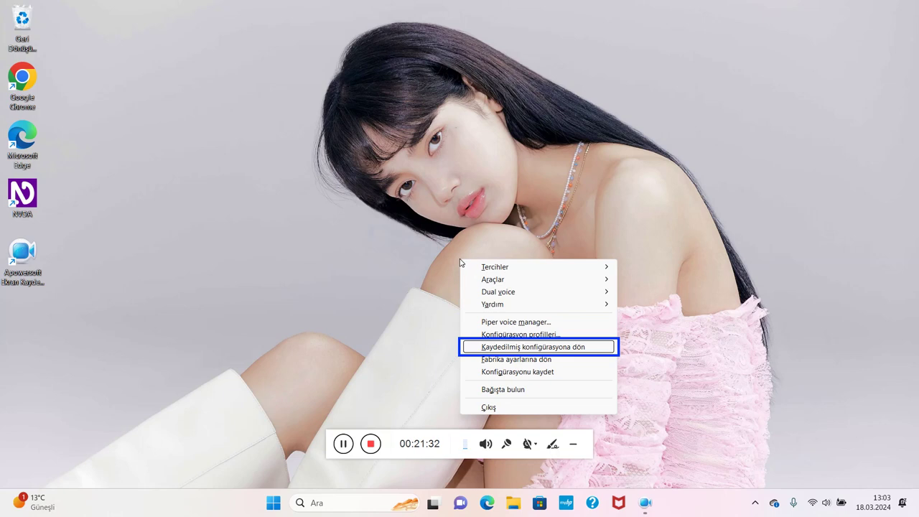
pyautogui.press('Down')
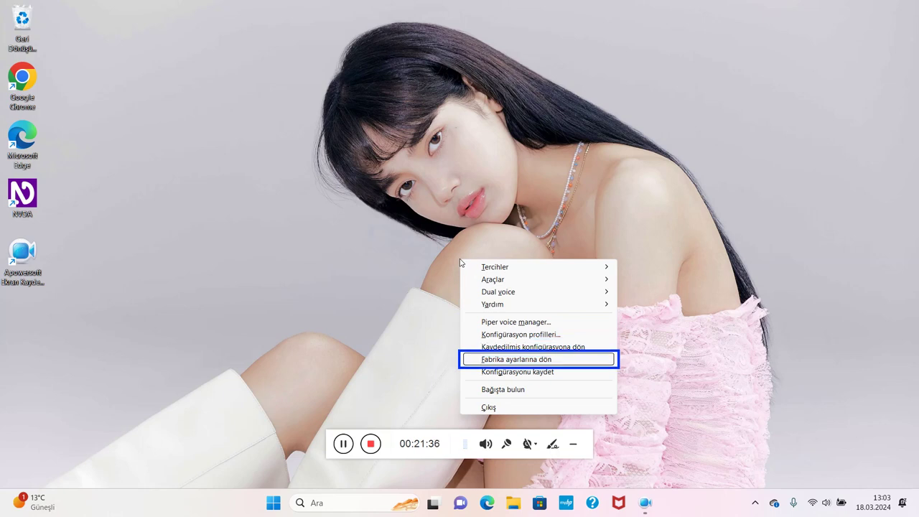
pyautogui.press('Down')
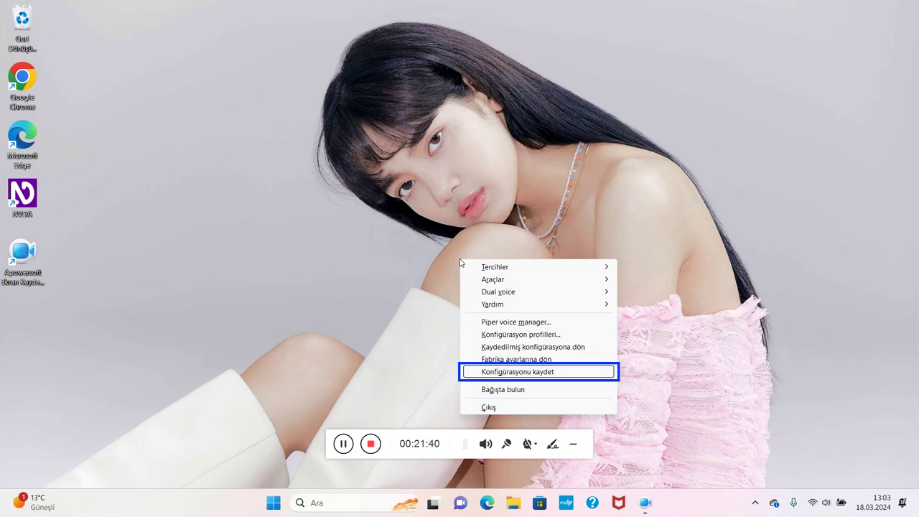
pyautogui.press('Down')
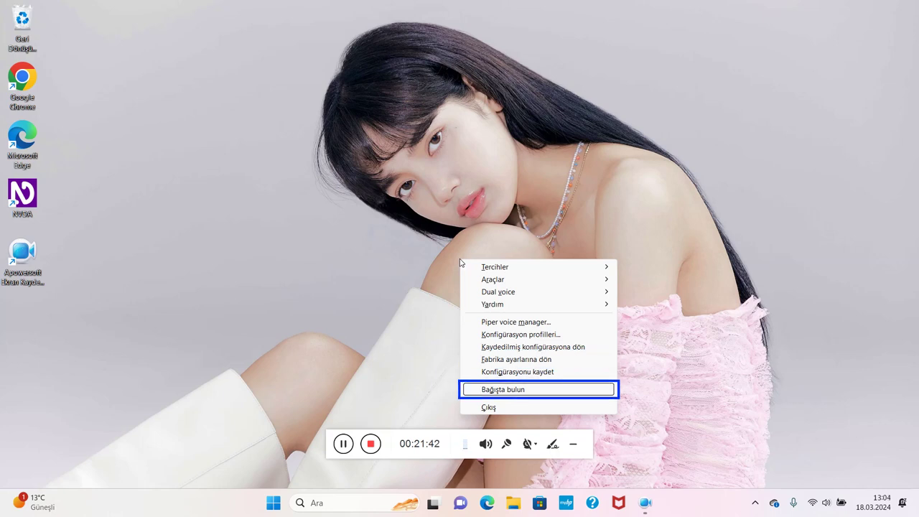
pyautogui.press('Down')
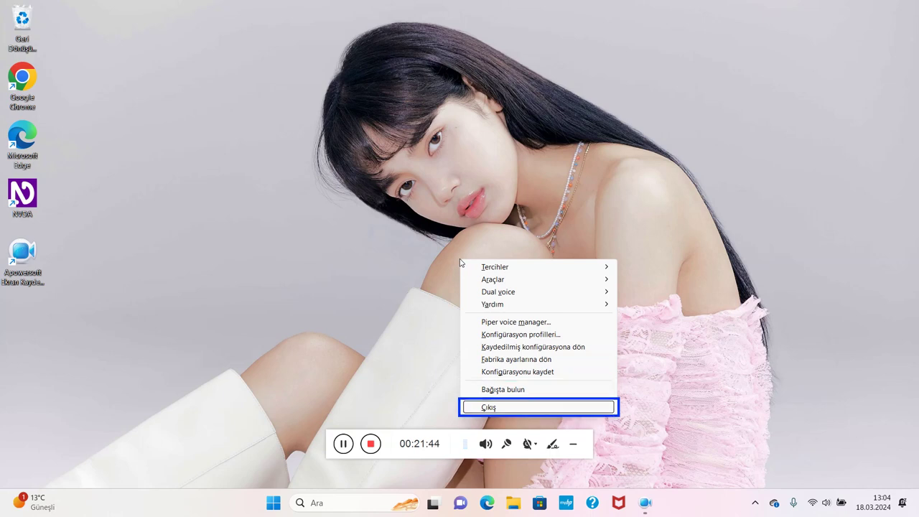
pyautogui.press('Down')
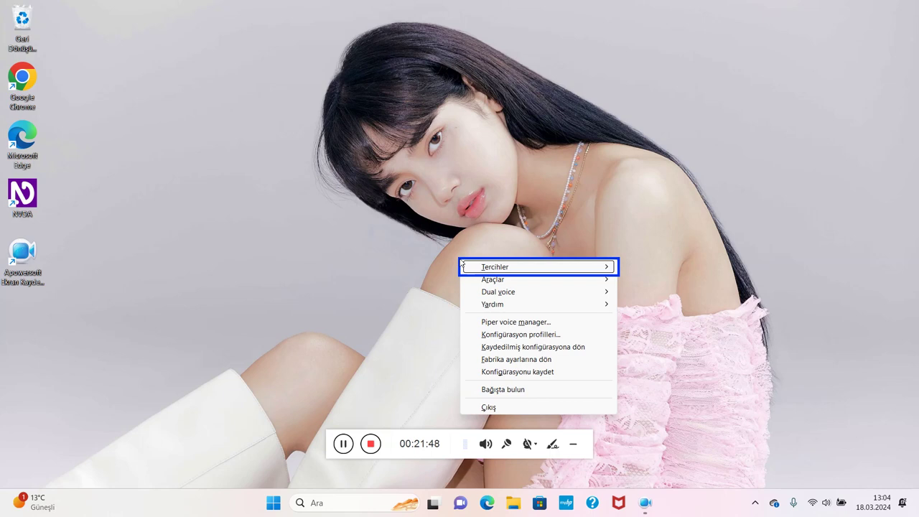
# Review NVDA's Araçlar options, from Log dosyasını göster and the speech and braille viewers to Pluginleri yeniden yükle.
pyautogui.press('Down')
pyautogui.press('Right')
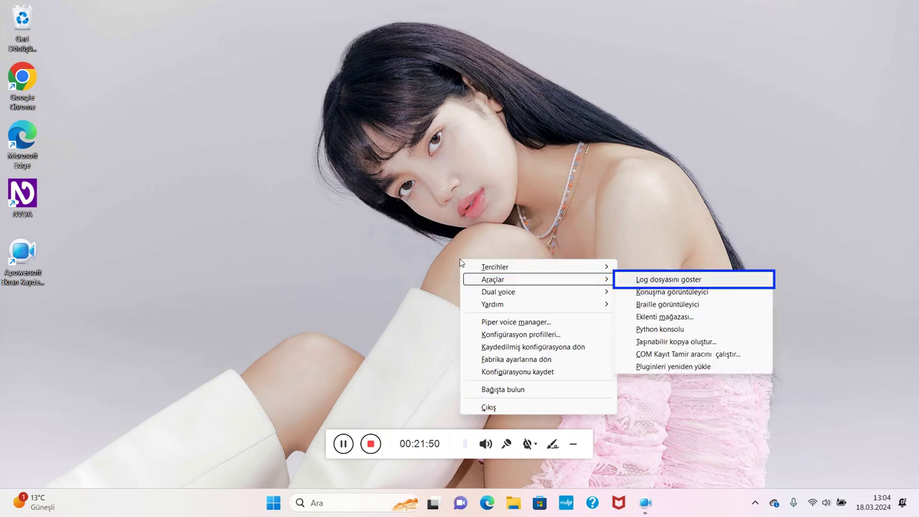
pyautogui.press('Down')
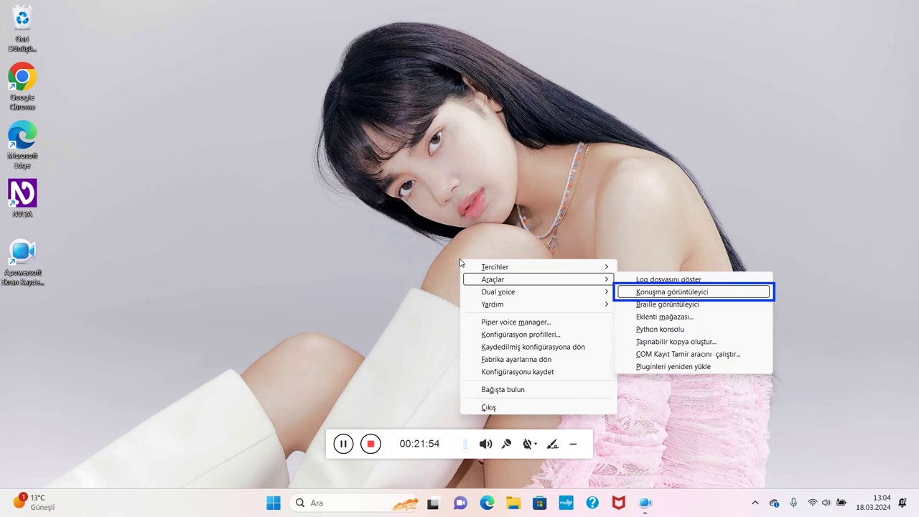
pyautogui.press('Down')
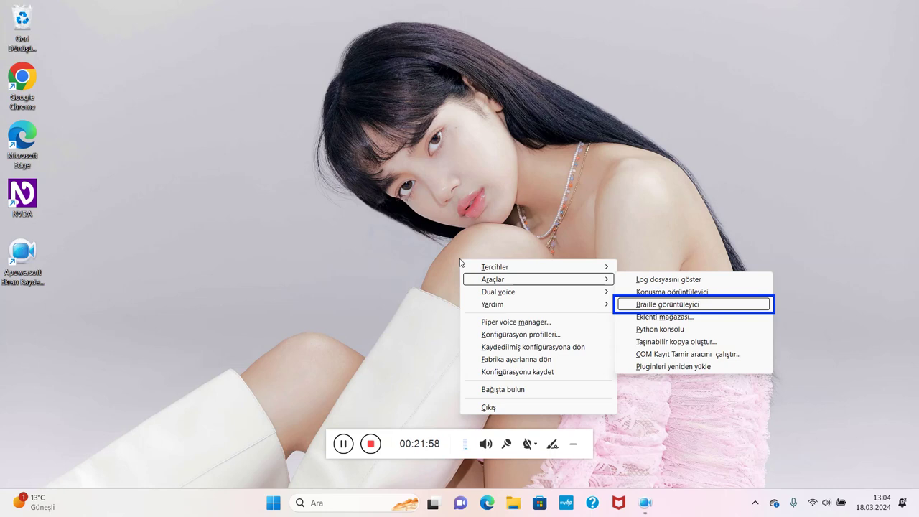
pyautogui.press('Down')
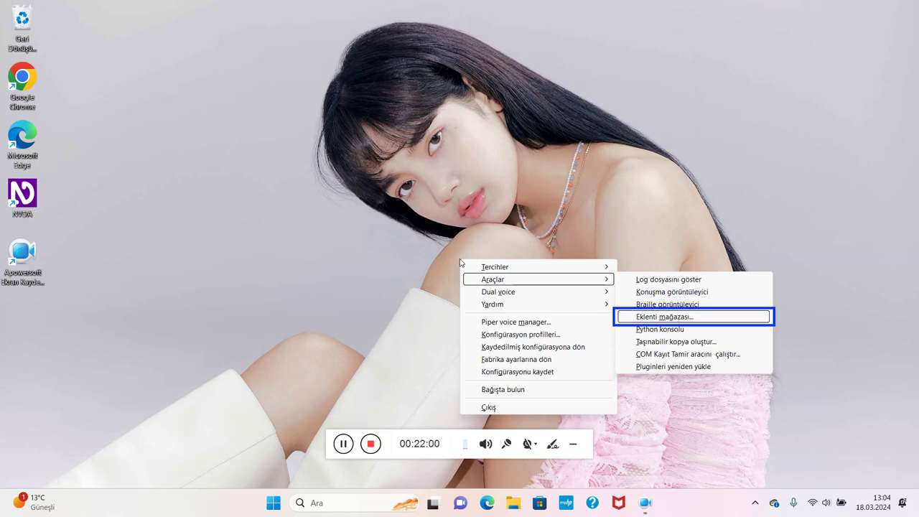
pyautogui.press('Down')
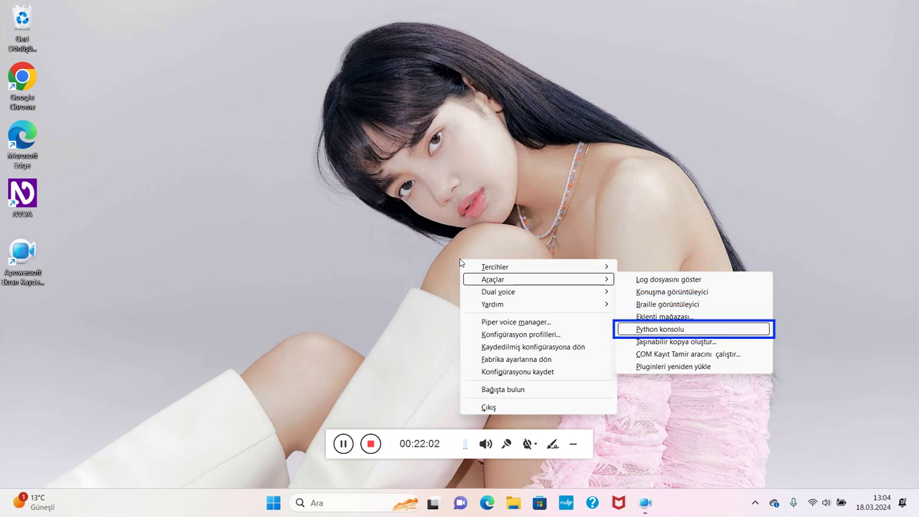
pyautogui.press('Down')
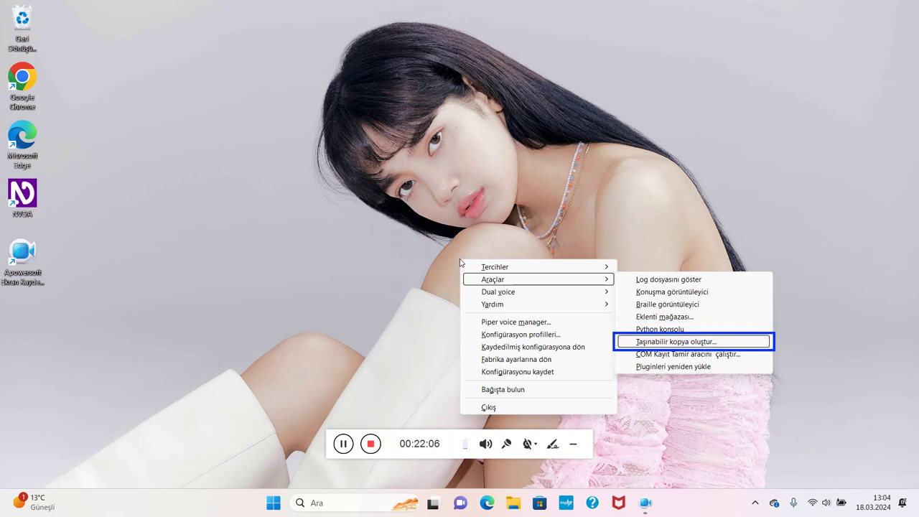
pyautogui.press('Down')
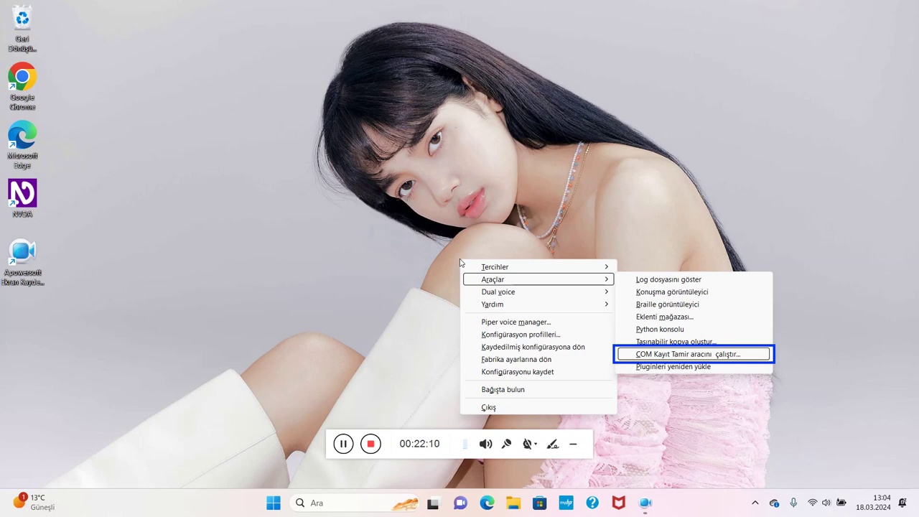
pyautogui.press('Down')
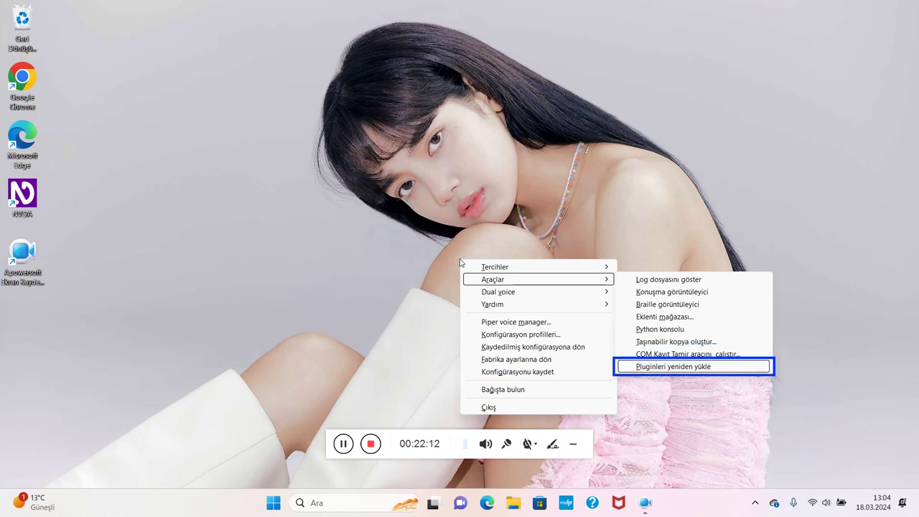
pyautogui.press('Down')
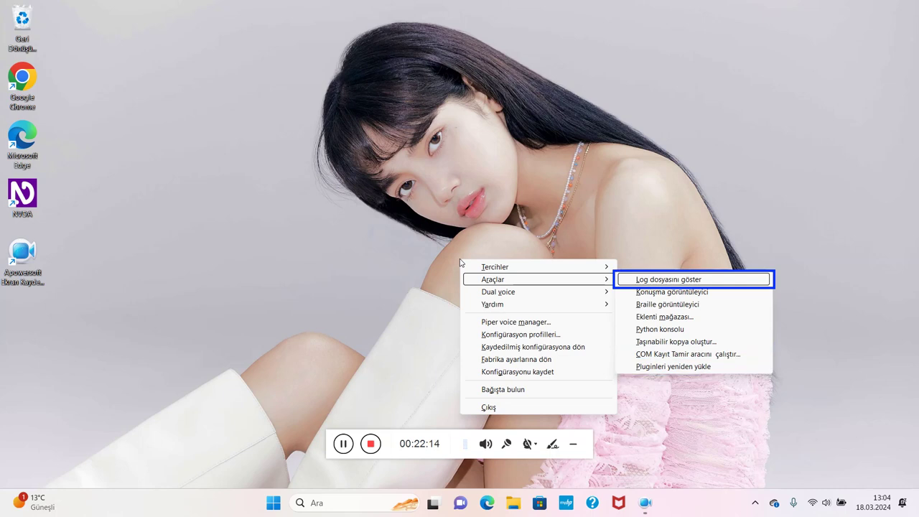
pyautogui.press('Escape')
# Go through NVDA's Tercihler options, including the default, voice and temporary speech dictionaries, Noktalama/imla Sözlüğü and Girdi Hareketleri.
pyautogui.press('Up')
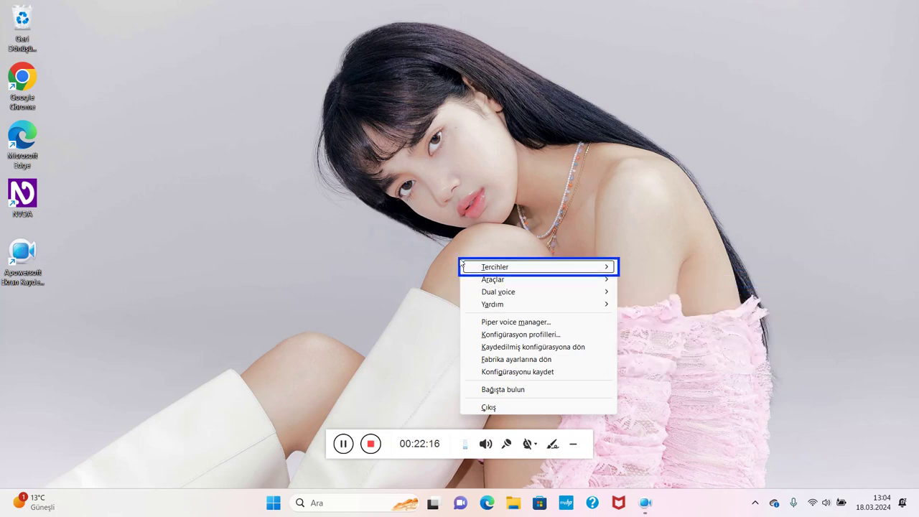
pyautogui.press('Right')
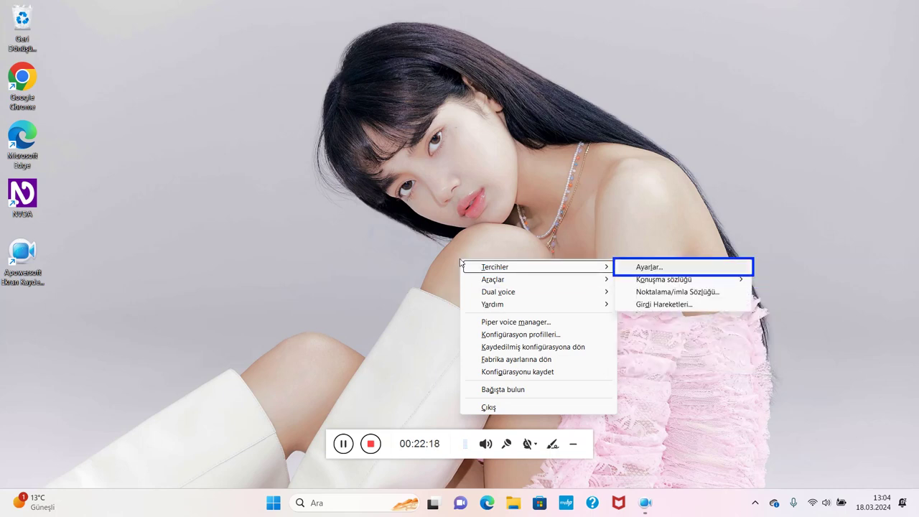
pyautogui.press('Down')
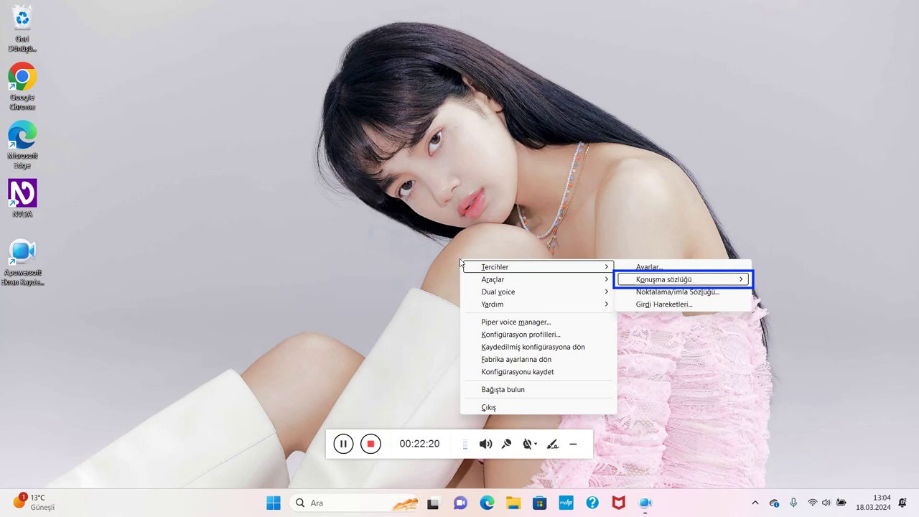
pyautogui.press('Right')
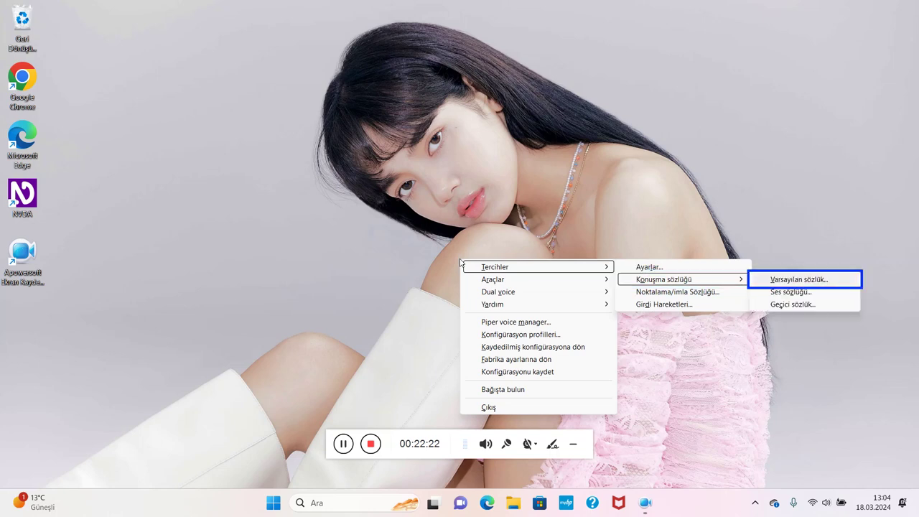
pyautogui.press('Down')
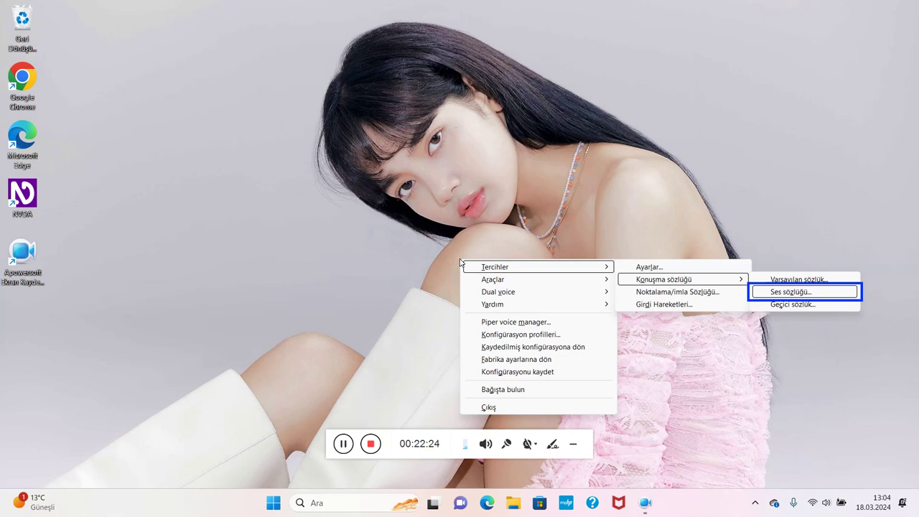
pyautogui.press('Down')
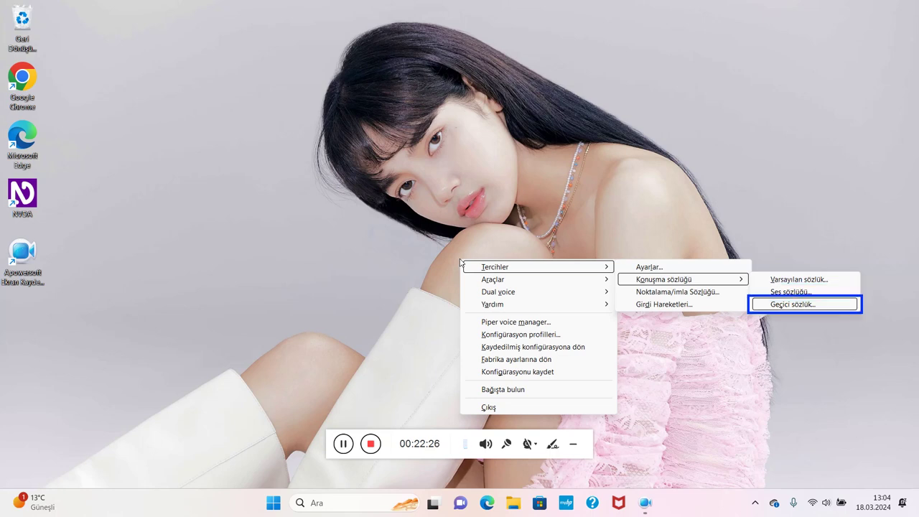
pyautogui.press('Left')
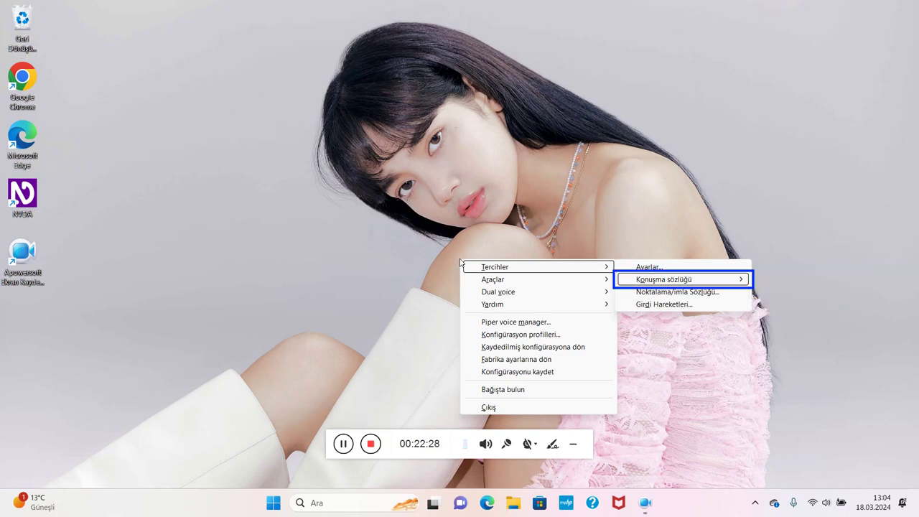
pyautogui.press('Down')
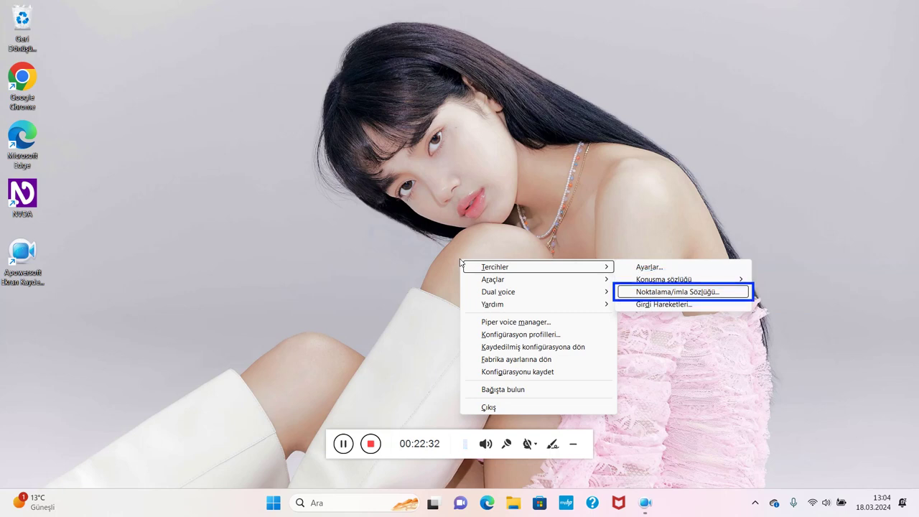
pyautogui.press('Down')
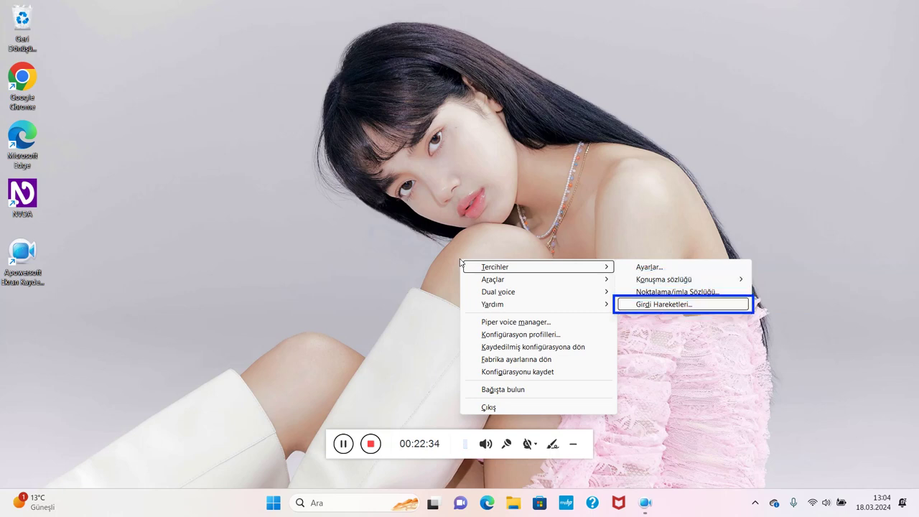
# In NVDA's Konuşma settings, switch Piper Neural Voices to the voice listed just before fettah and save the settings.
pyautogui.press('Down')
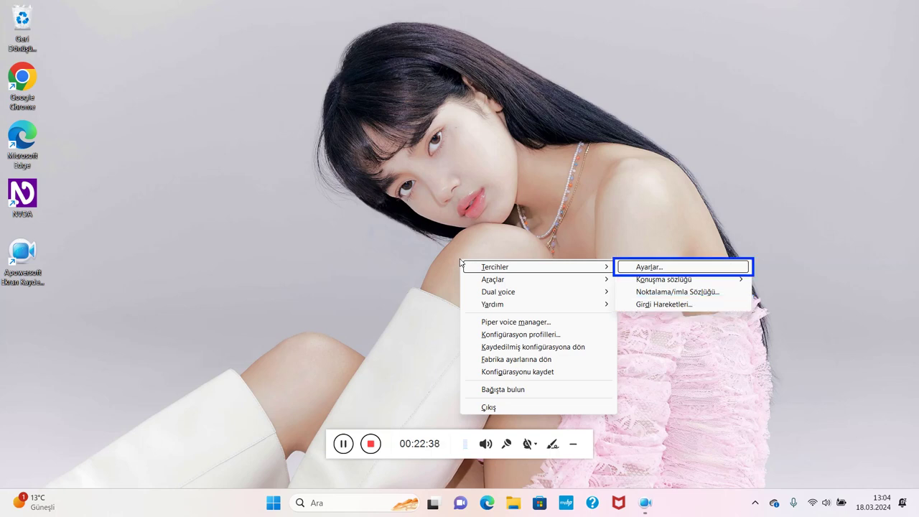
pyautogui.press('Return')
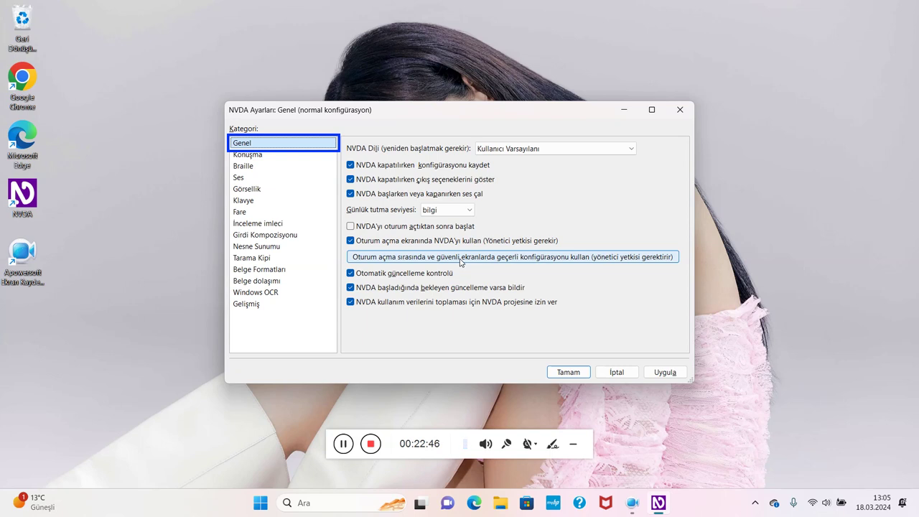
pyautogui.press('Down')
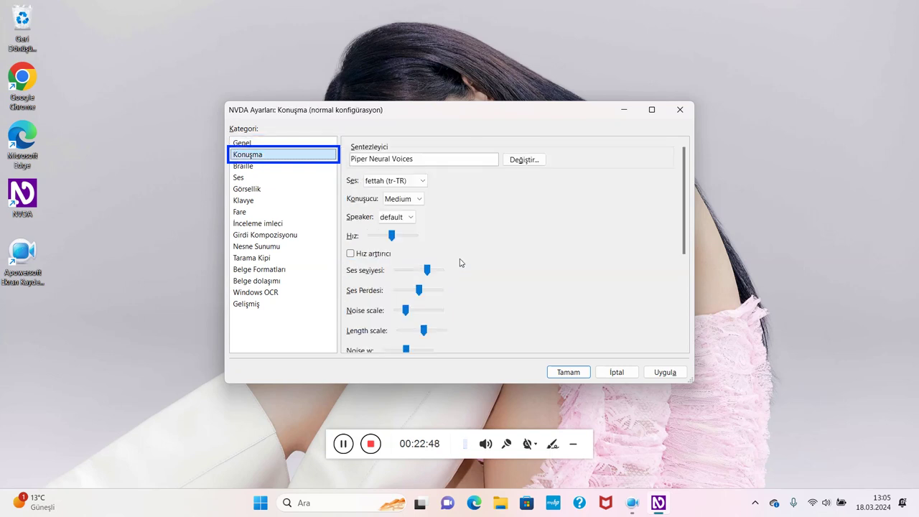
pyautogui.press('Tab')
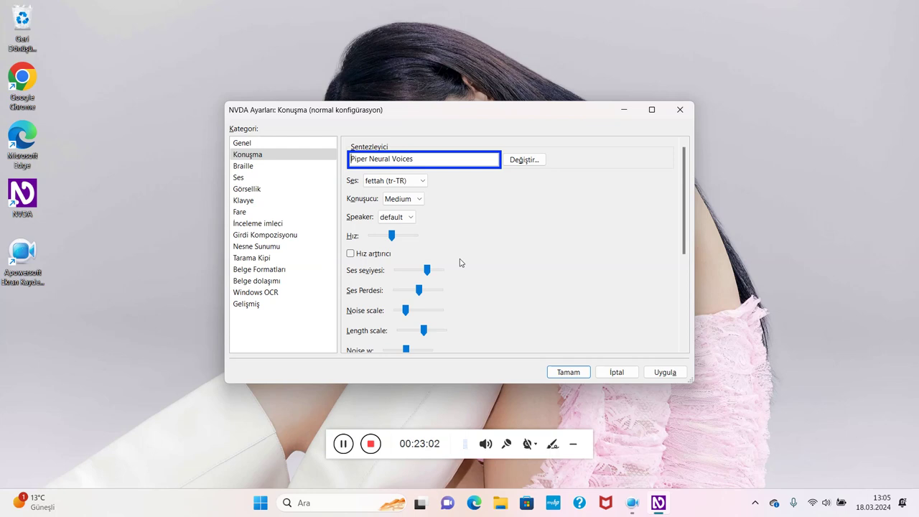
pyautogui.press('Tab')
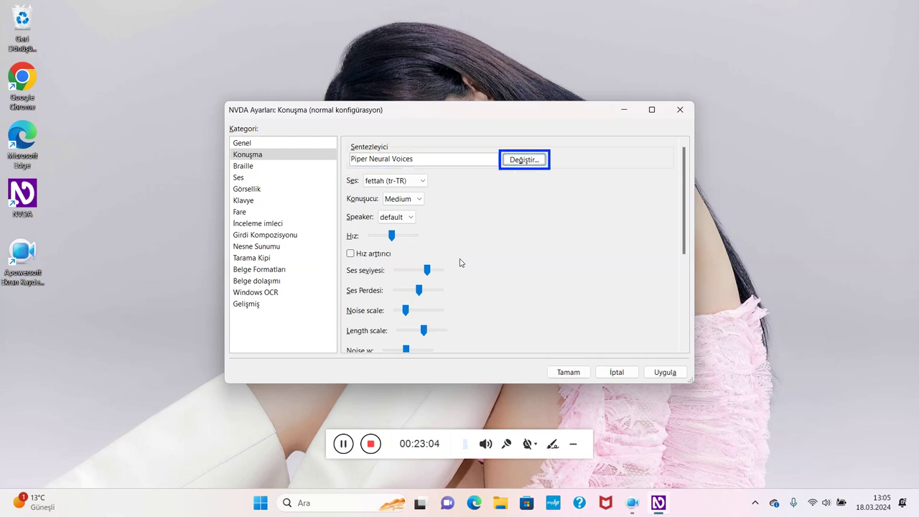
pyautogui.press('Tab')
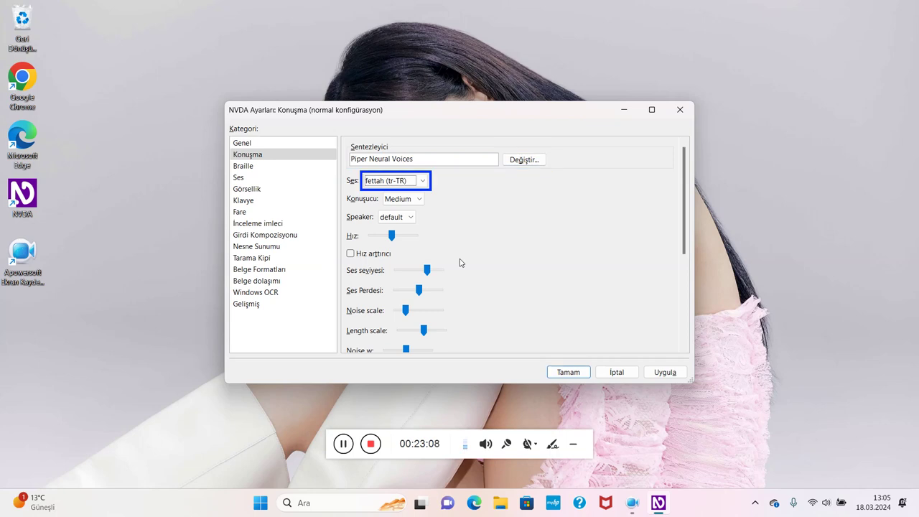
pyautogui.press('Up')
pyautogui.press('Return')
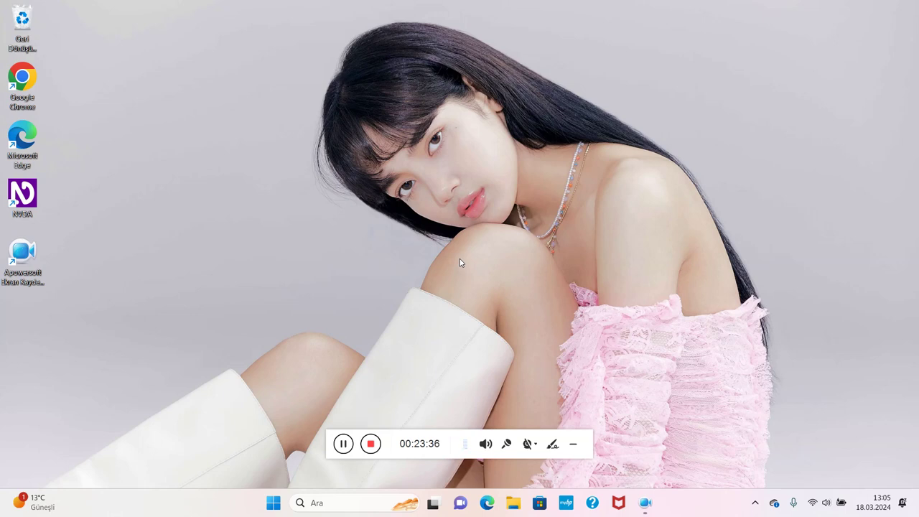
# Go through NVDA's Dual voice options, from its settings and the SAPI Unifier and Dual Voice websites to About the Dual voice for NVDA.
pyautogui.press('insert+n')
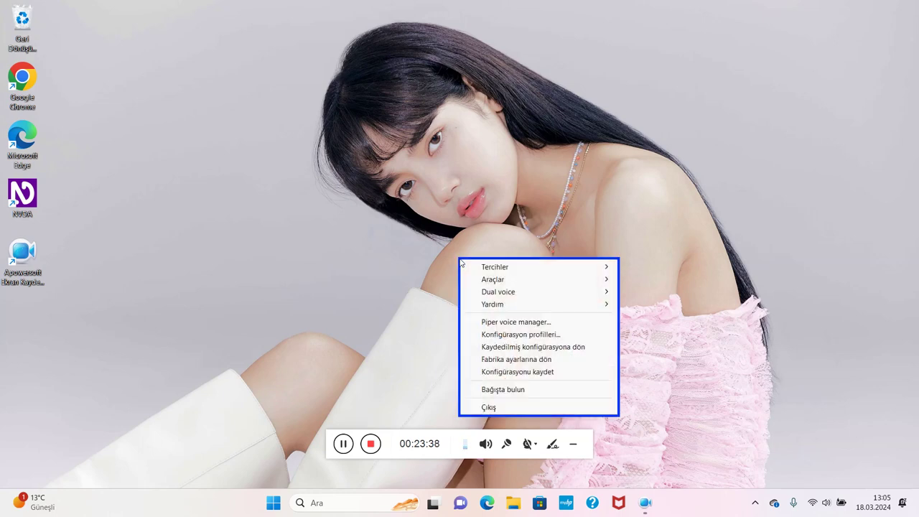
pyautogui.press('Down')
pyautogui.press('Down')
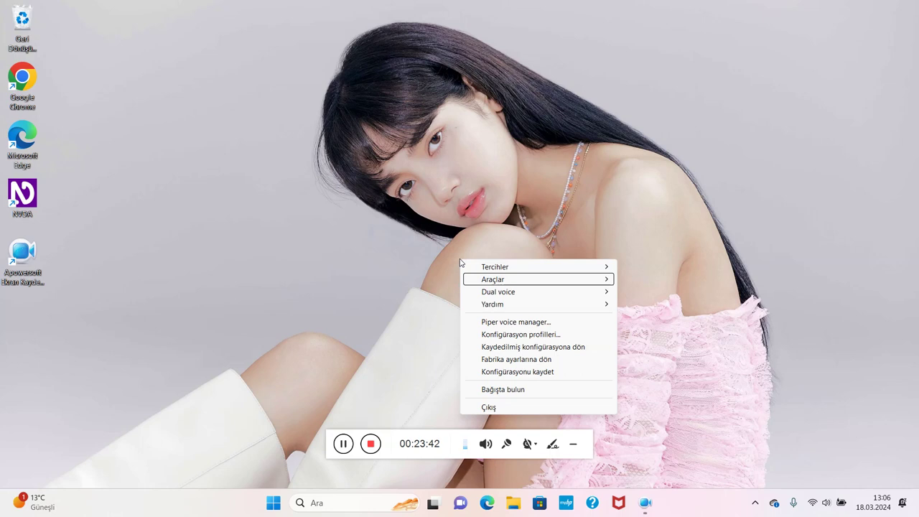
pyautogui.press('Down')
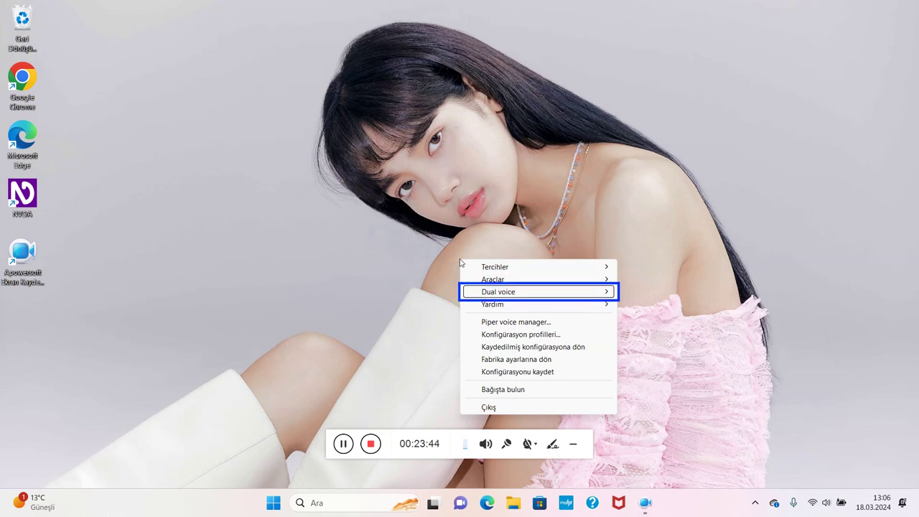
pyautogui.press('Down')
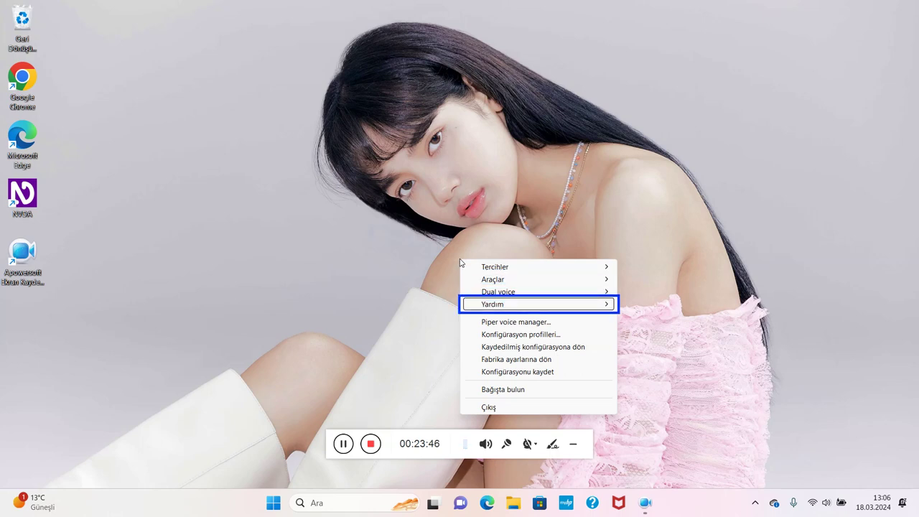
pyautogui.press('Up')
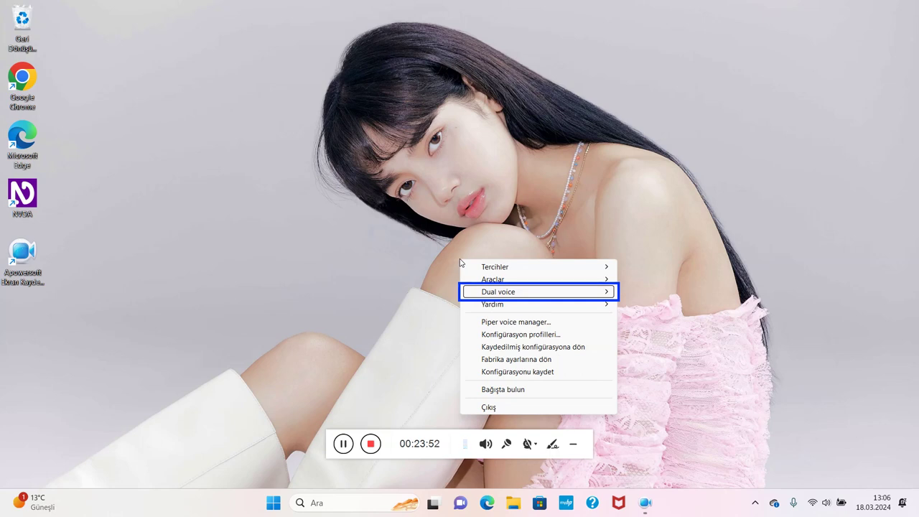
pyautogui.press('Right')
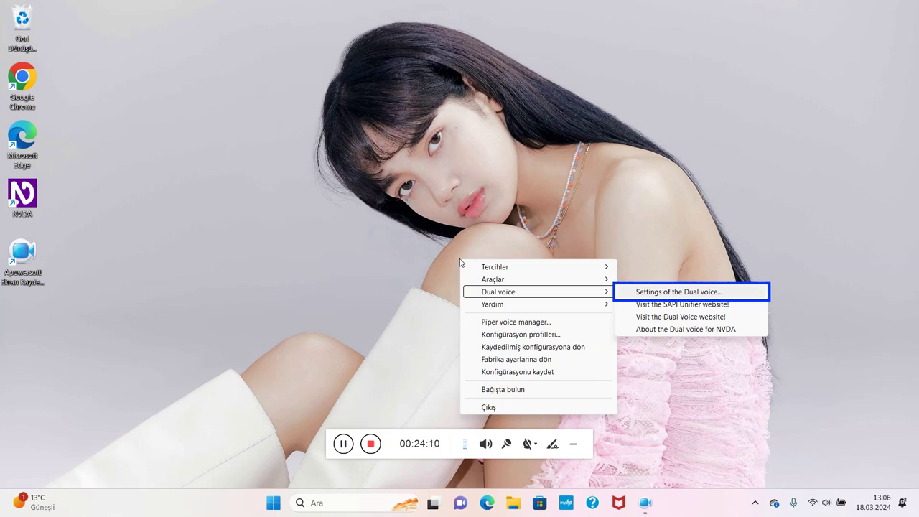
pyautogui.press('Down')
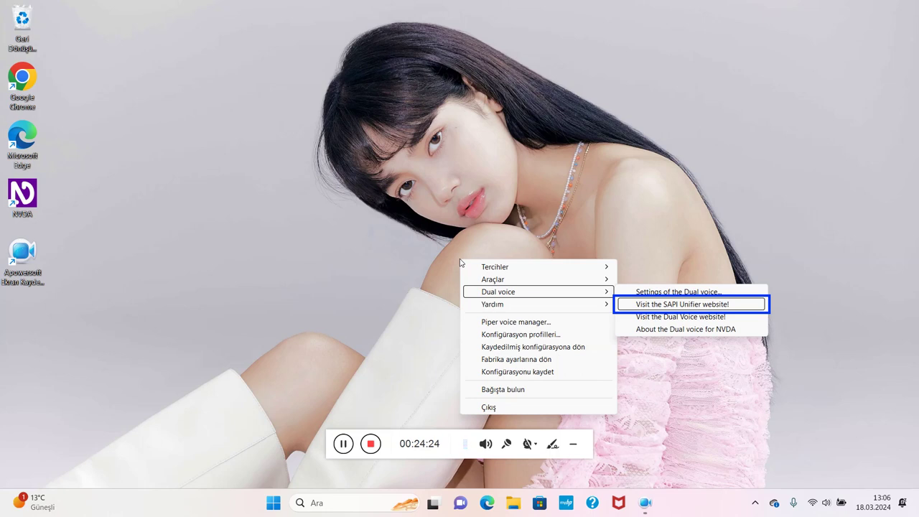
pyautogui.press('Down')
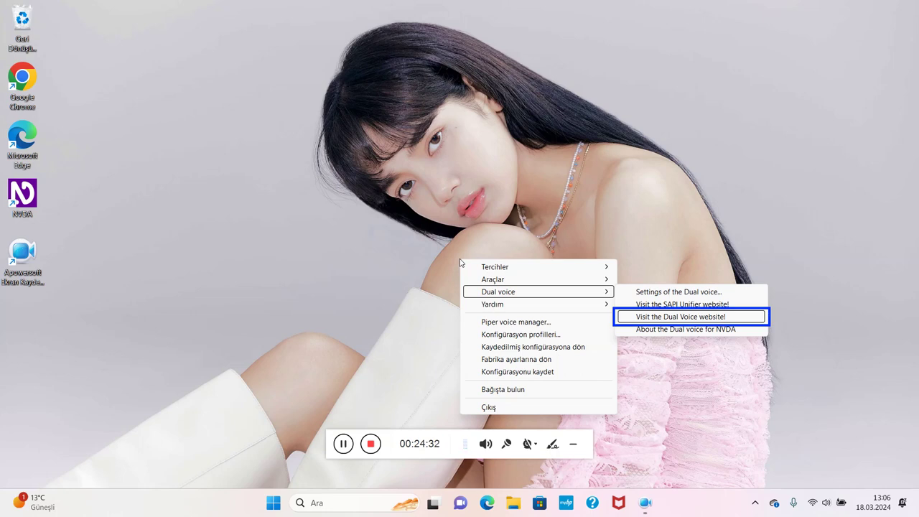
pyautogui.press('Down')
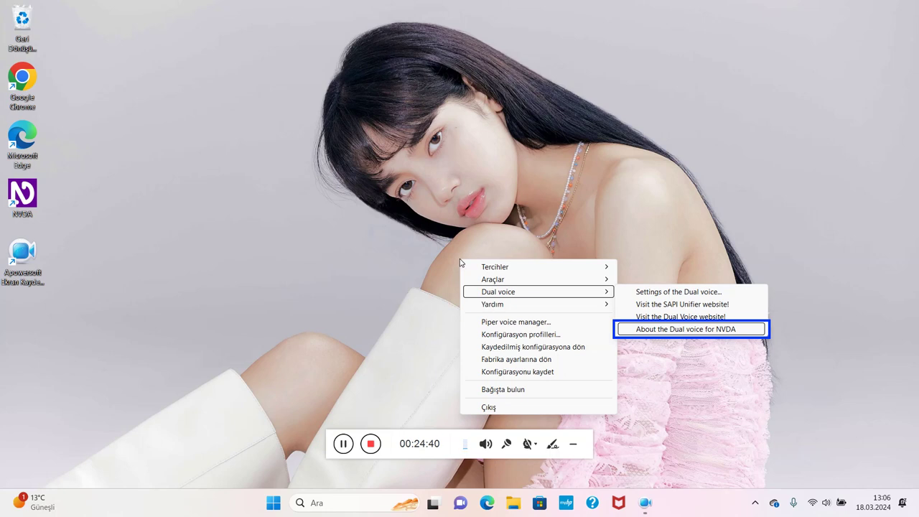
pyautogui.press('Down')
pyautogui.press('Down')
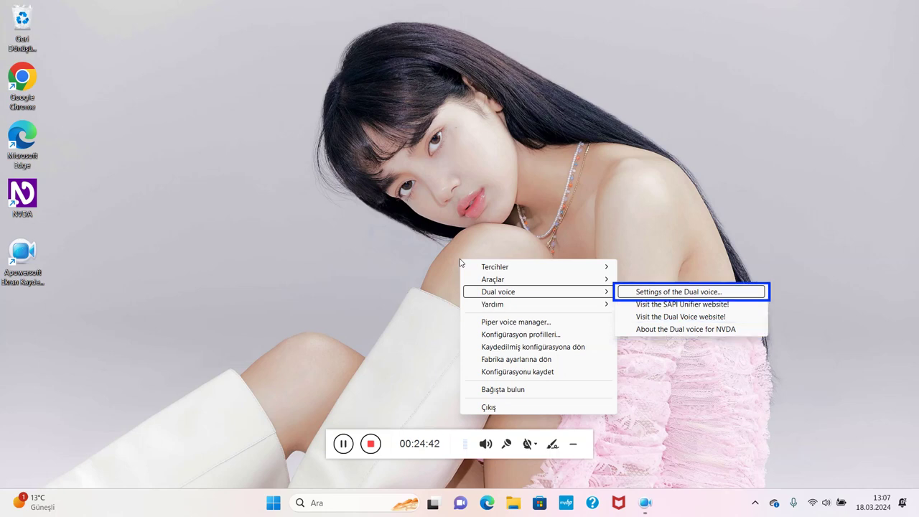
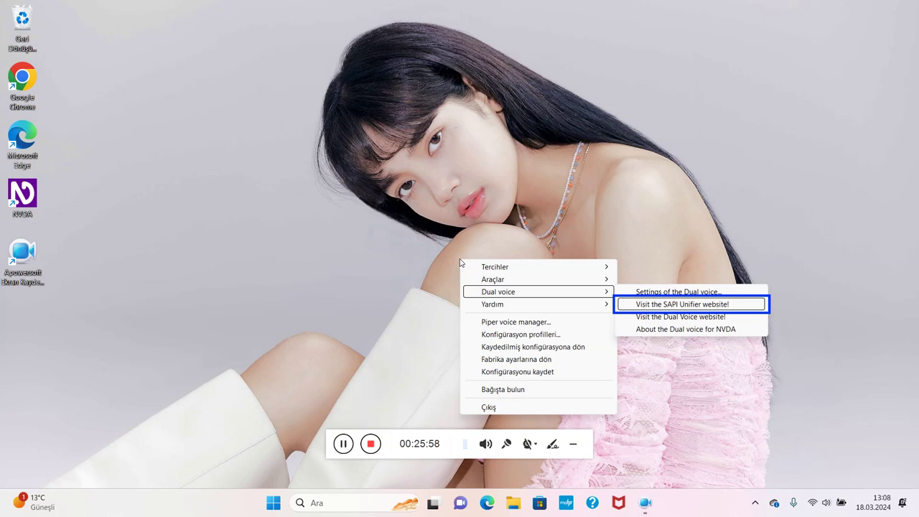
# Try to open Settings of the Dual voice and cancel the message about the current speech synthesizer.
pyautogui.press('Down')
pyautogui.press('Up')
pyautogui.press('Up')
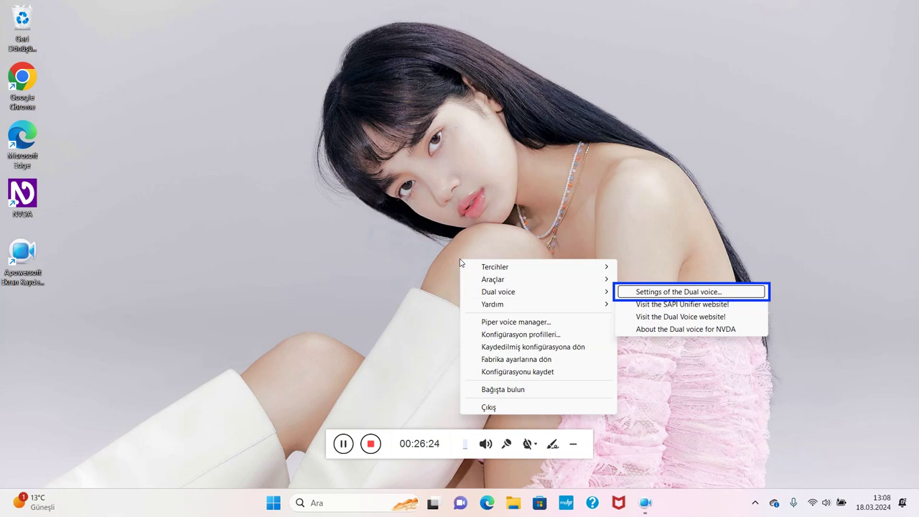
pyautogui.press('Return')
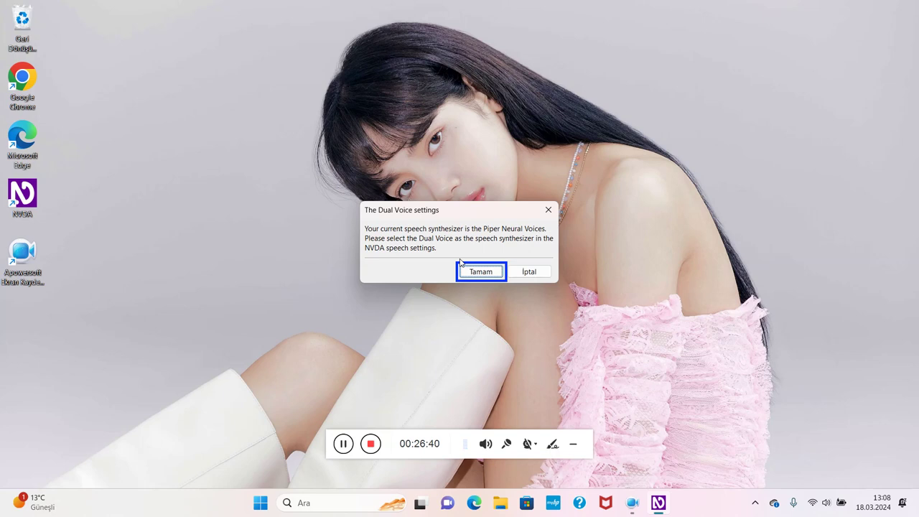
pyautogui.press('Tab')
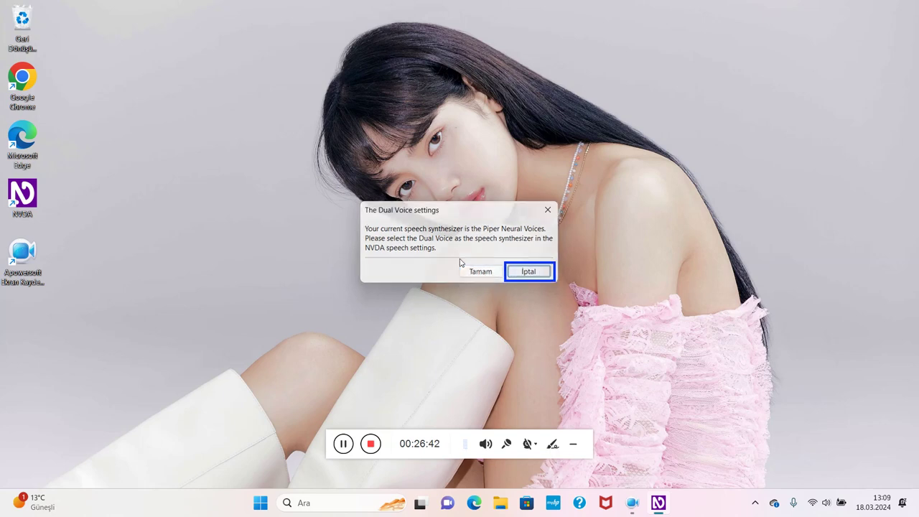
pyautogui.press('Return')
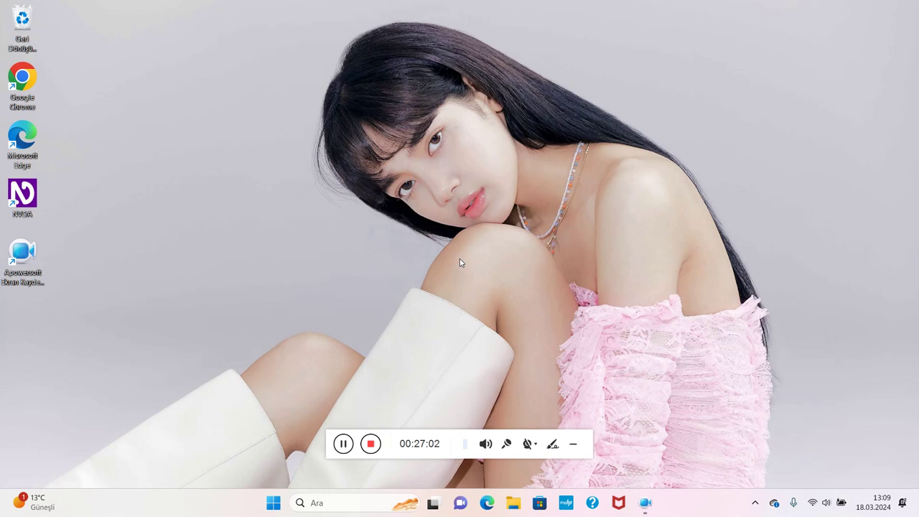
# Open Piper voice manager from NVDA's main options to show the installed voices.
pyautogui.press('Insert+n')
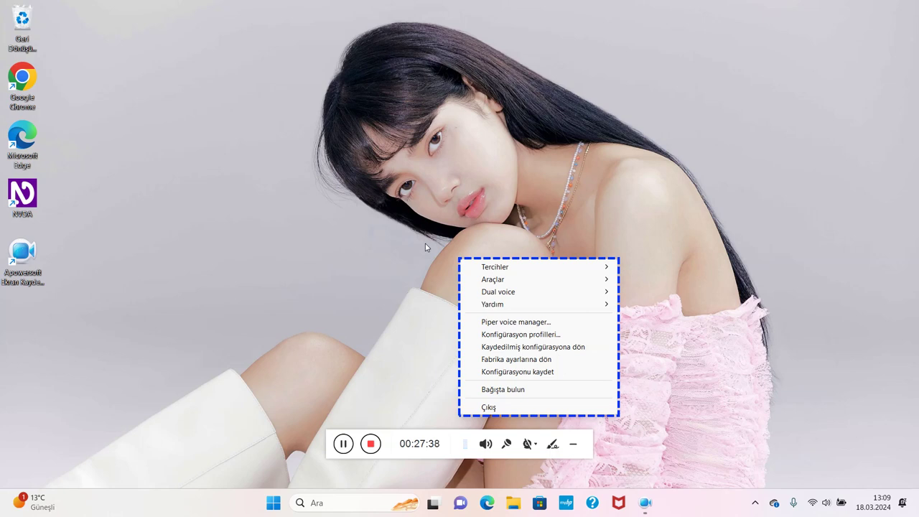
pyautogui.press('Down')
pyautogui.press('Down')
pyautogui.press('Down')
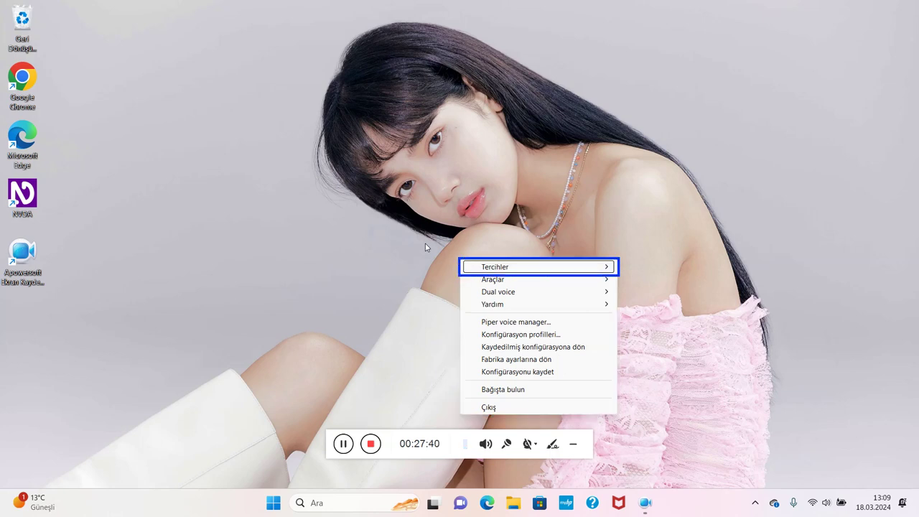
pyautogui.press('Down')
pyautogui.press('Down')
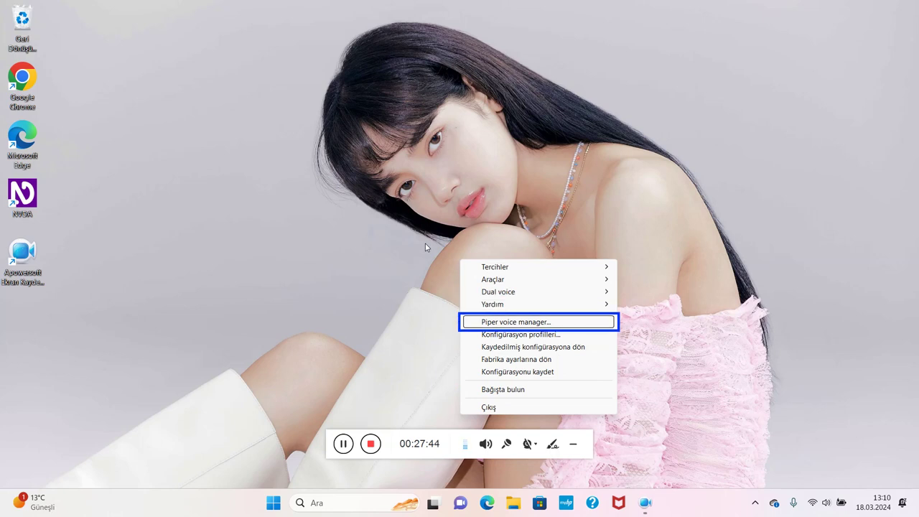
pyautogui.press('Return')
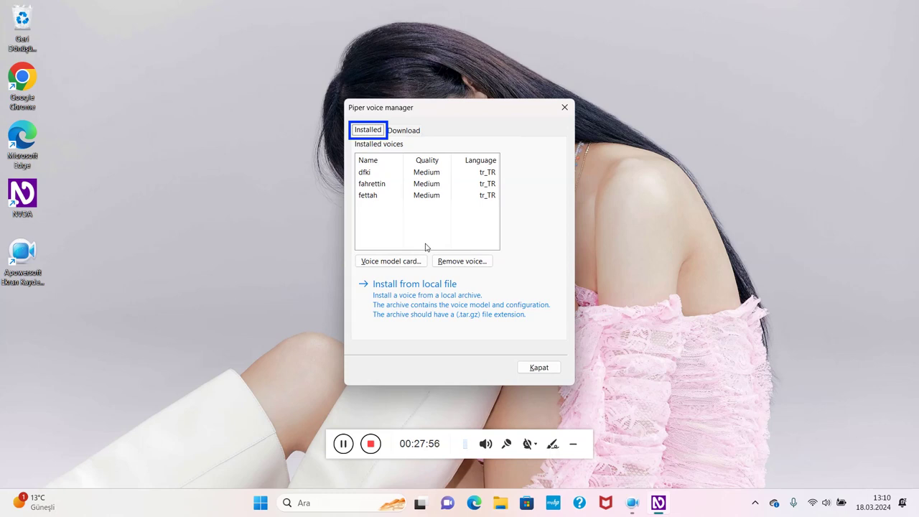
# Peek at the voice download page, return to the installed voices and go through dfki, fahrettin and fettah.
pyautogui.press('Right')
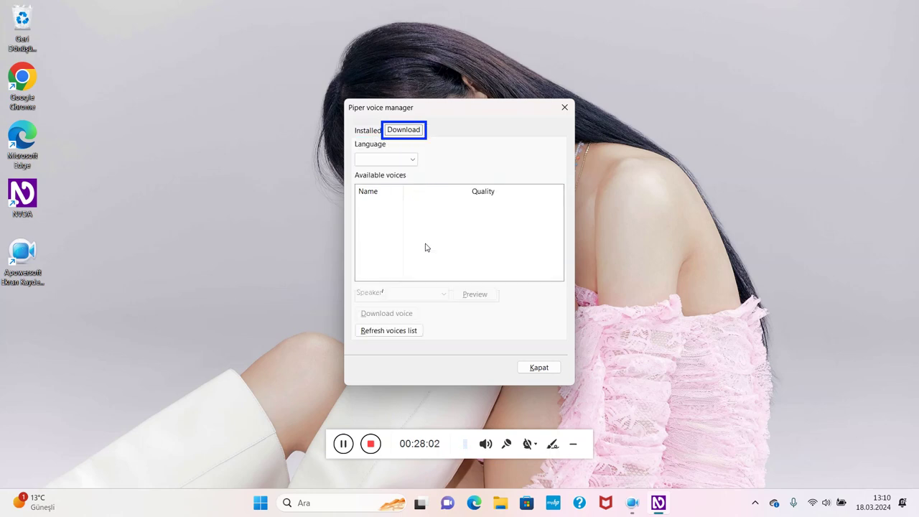
pyautogui.press('Left')
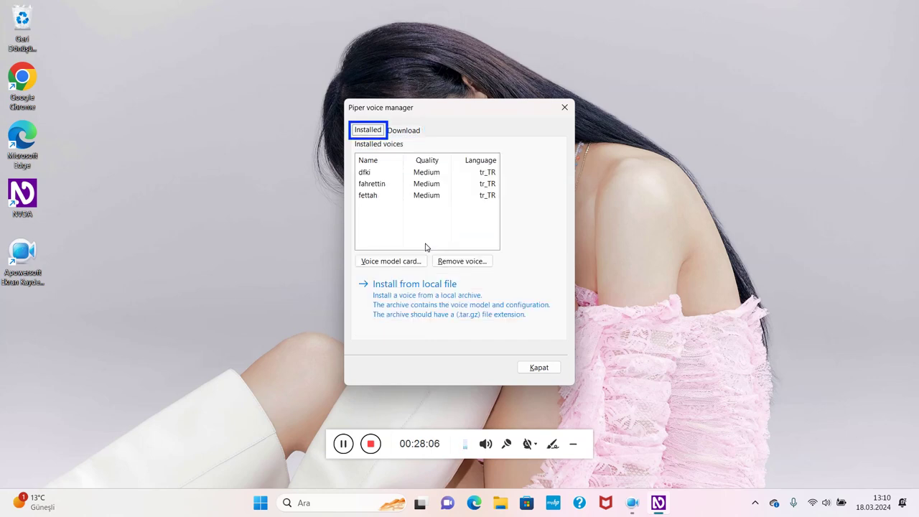
pyautogui.press('Tab')
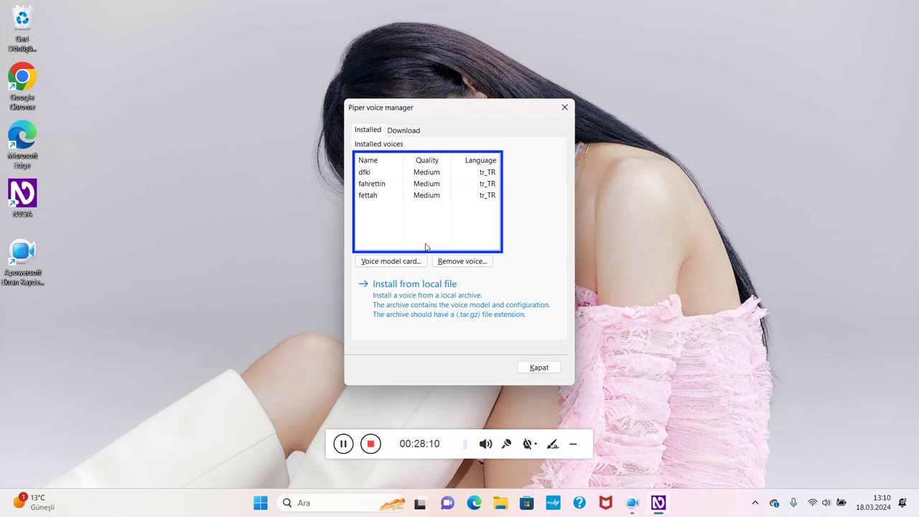
pyautogui.press('Down')
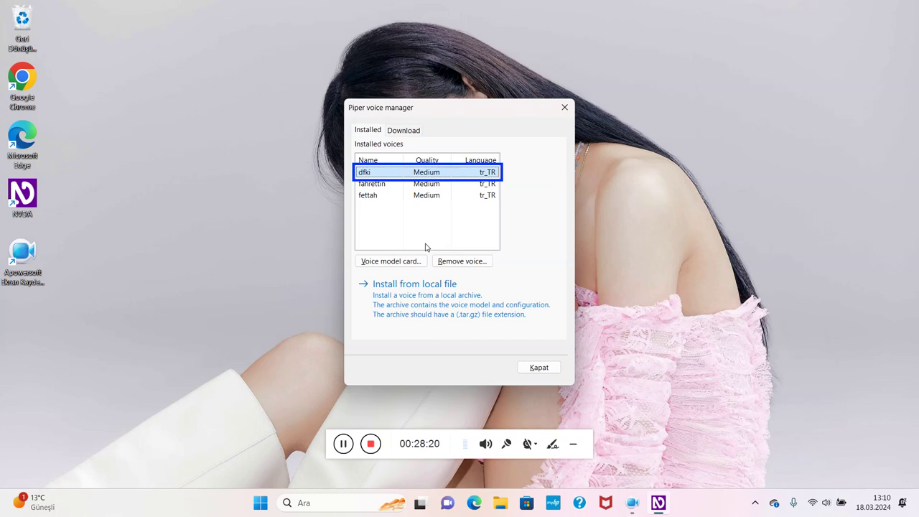
pyautogui.press('Down')
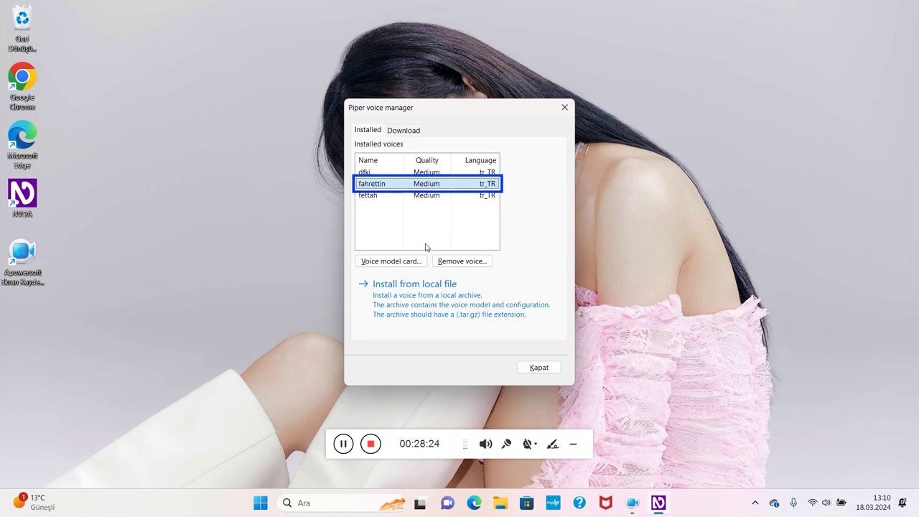
pyautogui.press('Down')
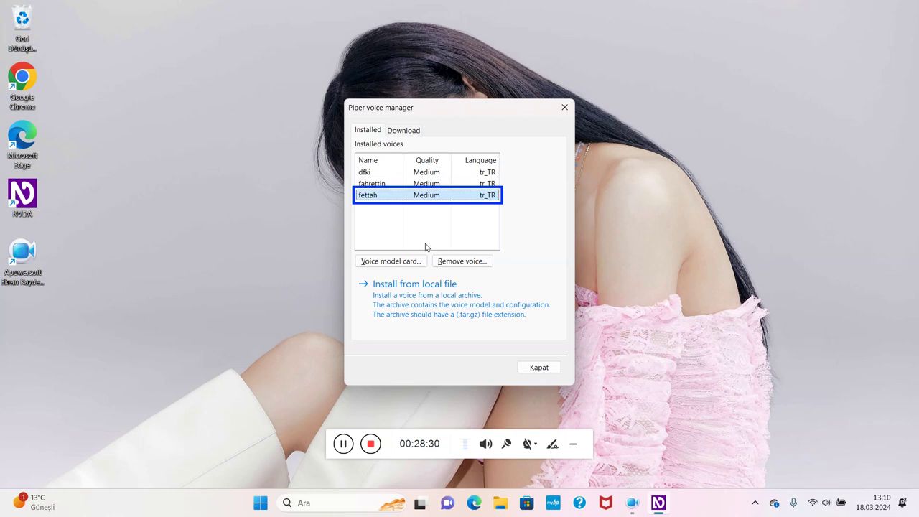
# Show the voice model card of the installed fettah voice, review its details and close it.
pyautogui.press('Tab')
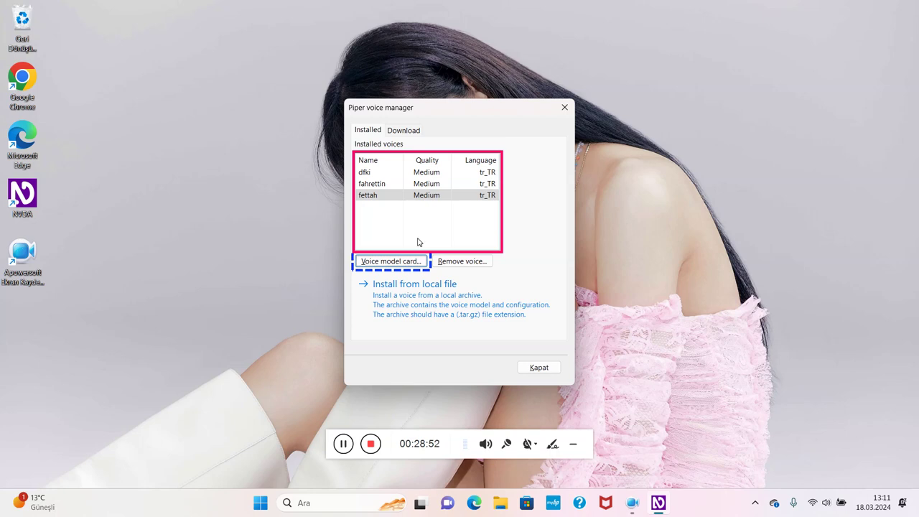
pyautogui.hotkey('shift', 'Tab')
pyautogui.press('Tab')
pyautogui.press('Tab')
pyautogui.hotkey('shift', 'Tab')
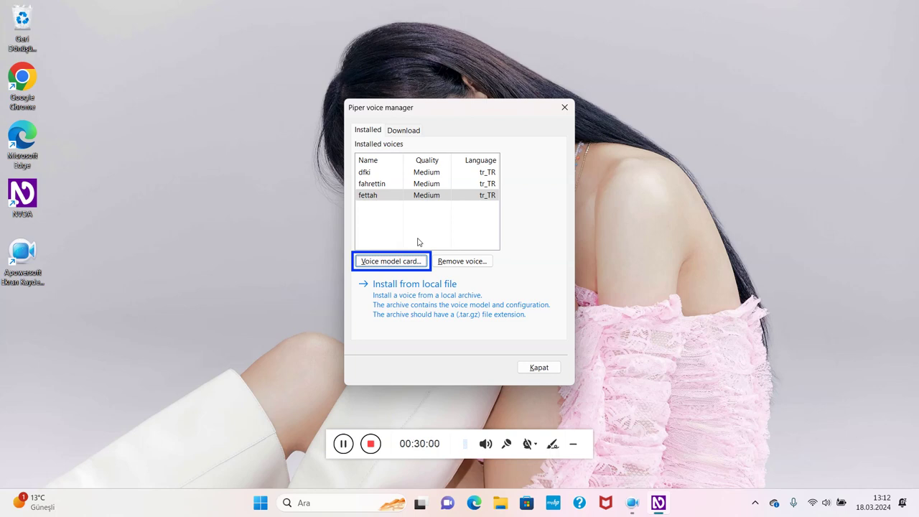
pyautogui.press('Return')
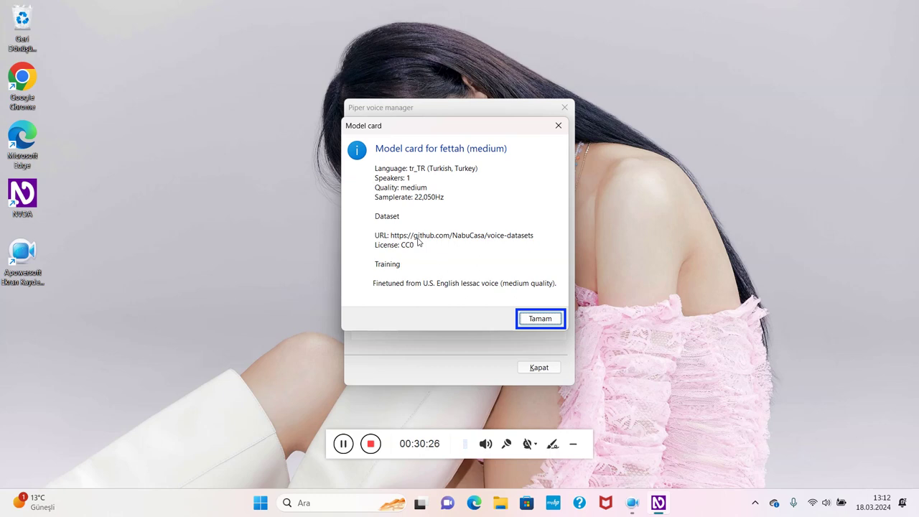
pyautogui.press('Return')
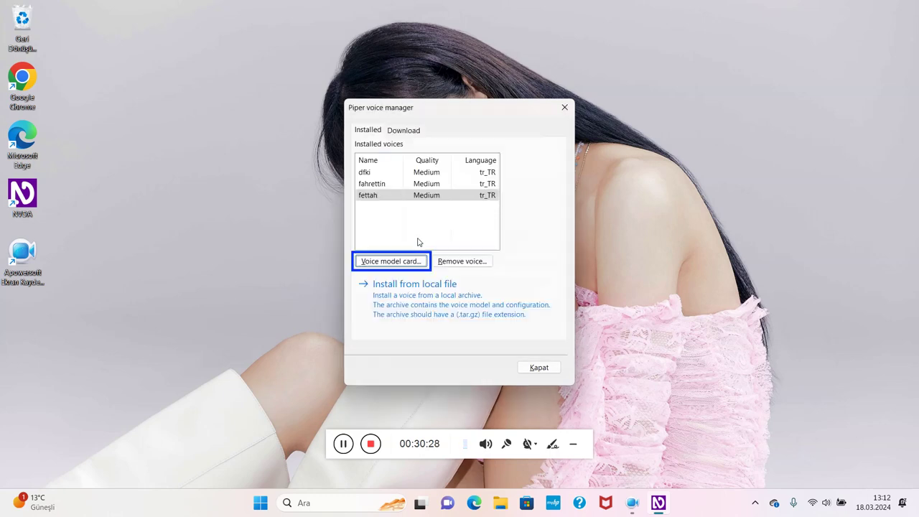
# Start removing the installed fettah voice and decline the removal confirmation.
pyautogui.press('Tab')
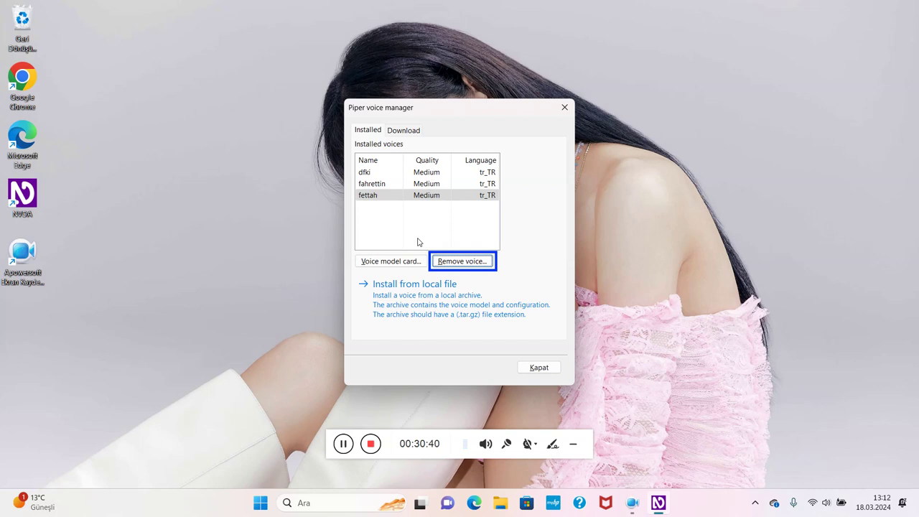
pyautogui.press('space')
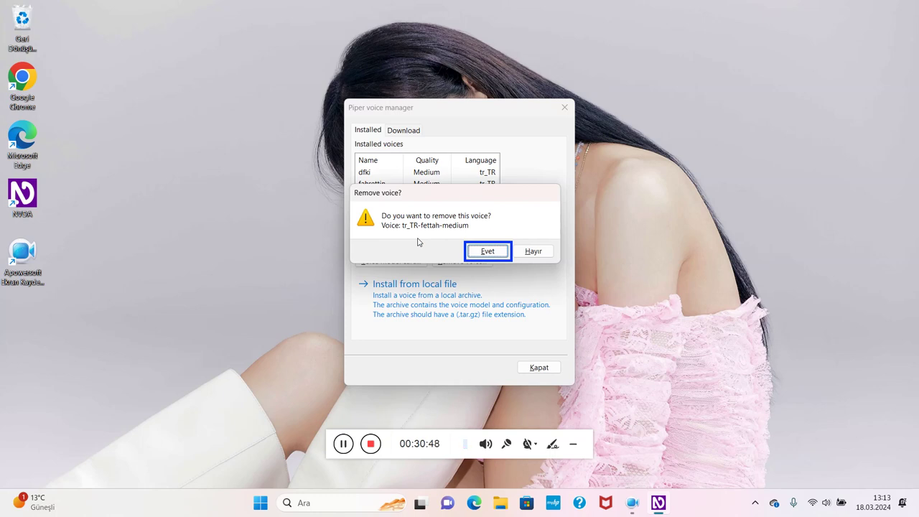
pyautogui.press('Tab')
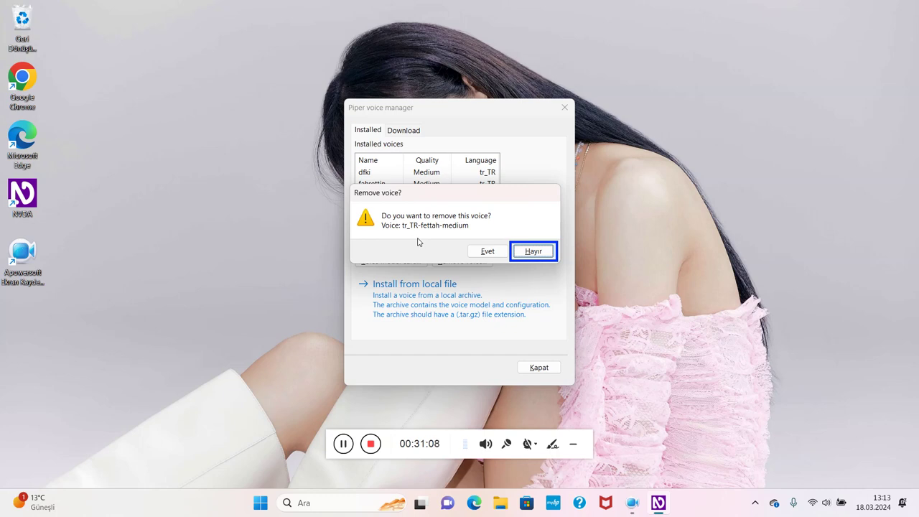
pyautogui.press('Tab')
pyautogui.press('Tab')
pyautogui.press('Return')
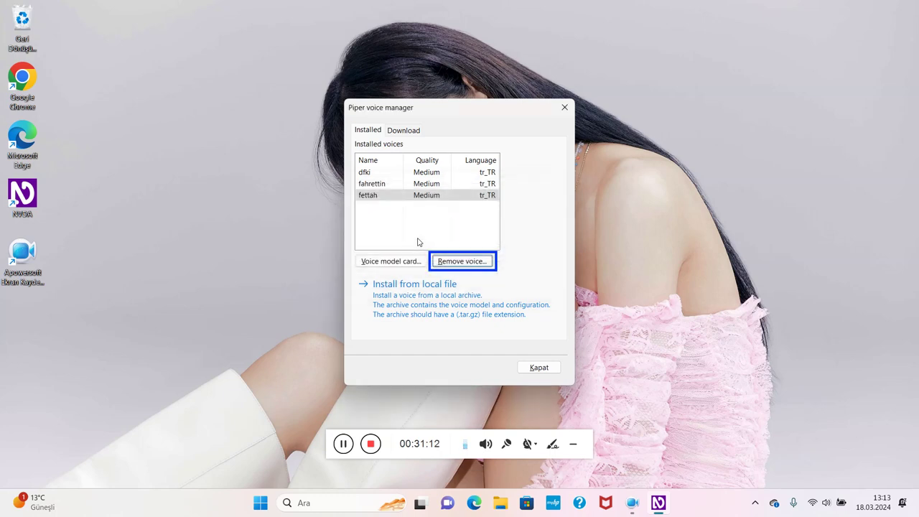
# Go through the available options for installed voices, from the voice model card and voice removal to Install from local file.
pyautogui.press('Tab')
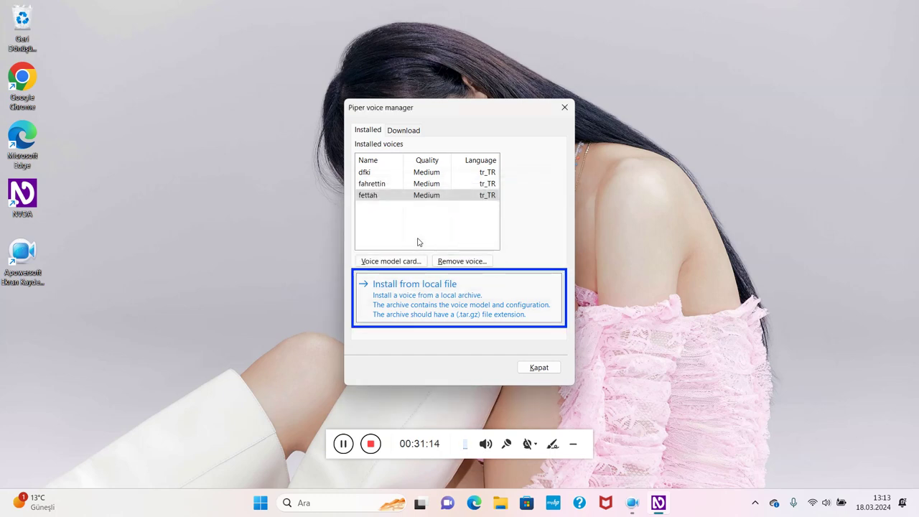
pyautogui.press('Tab')
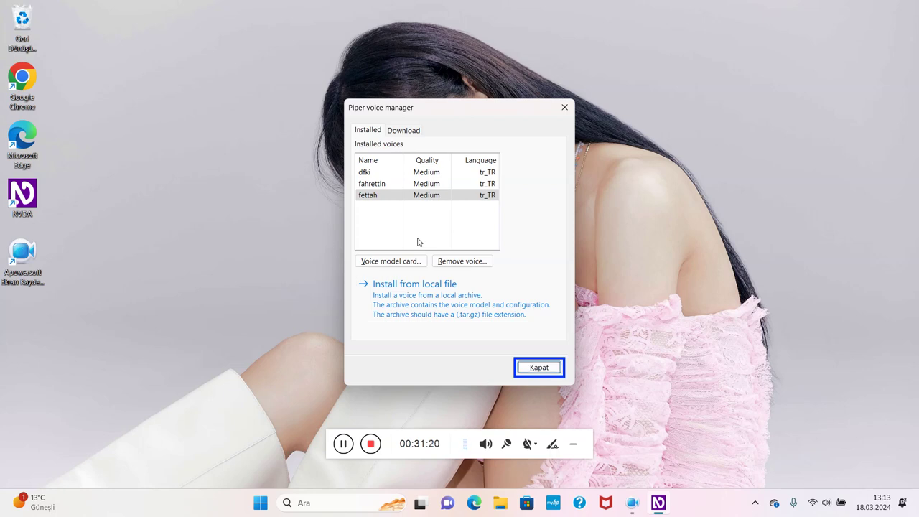
pyautogui.press('Tab')
pyautogui.press('Right')
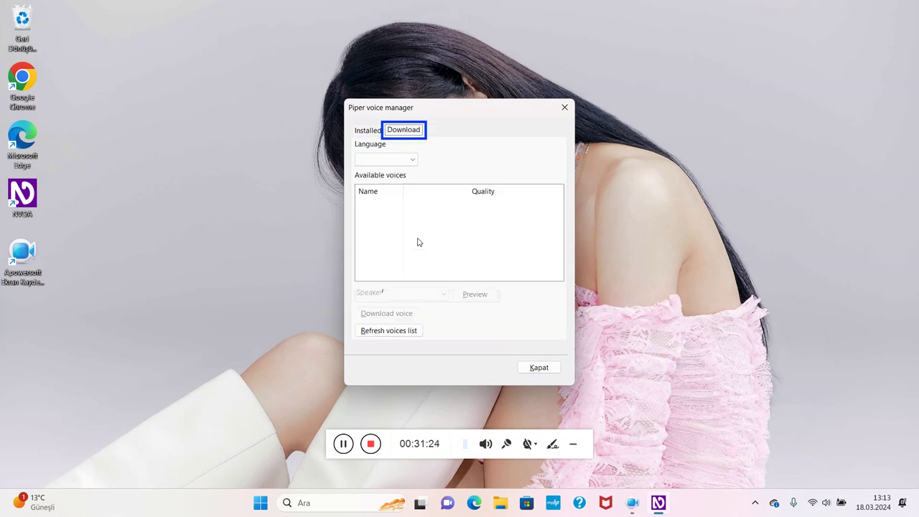
pyautogui.press('Left')
pyautogui.press('Tab')
pyautogui.press('Tab')
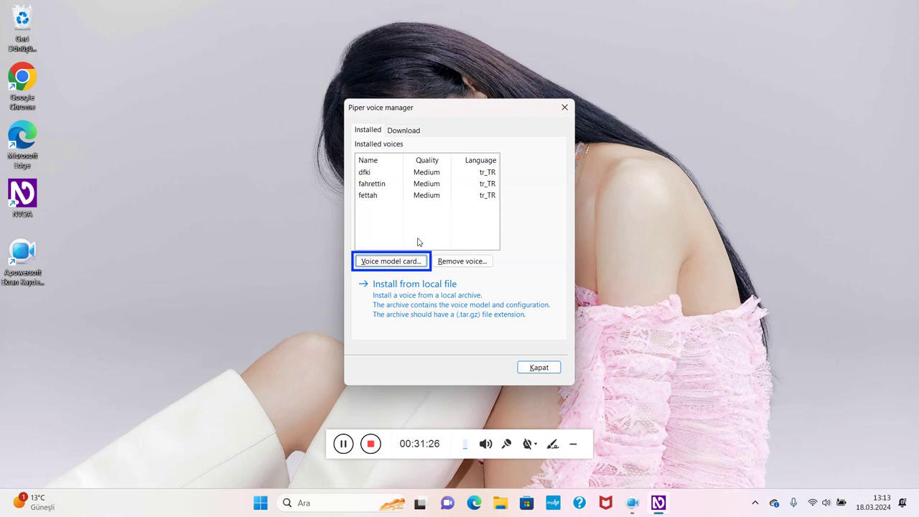
pyautogui.press('Tab')
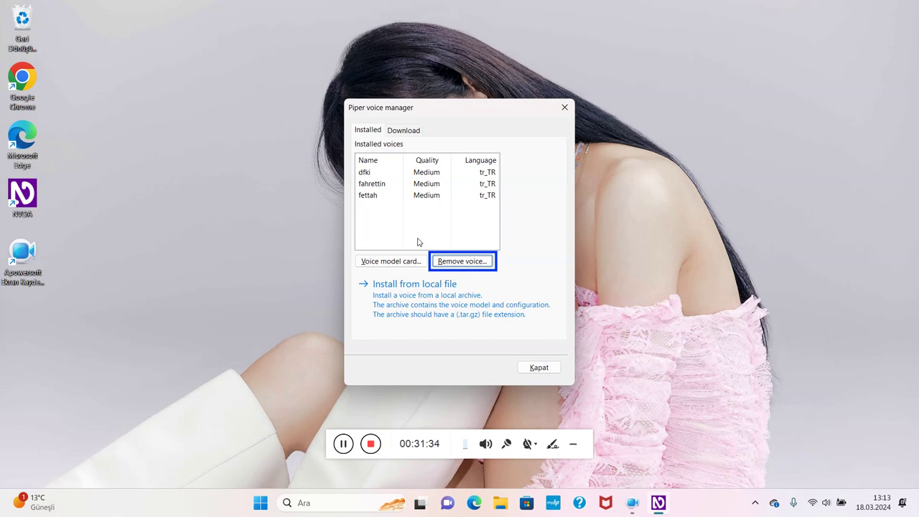
pyautogui.press('Tab')
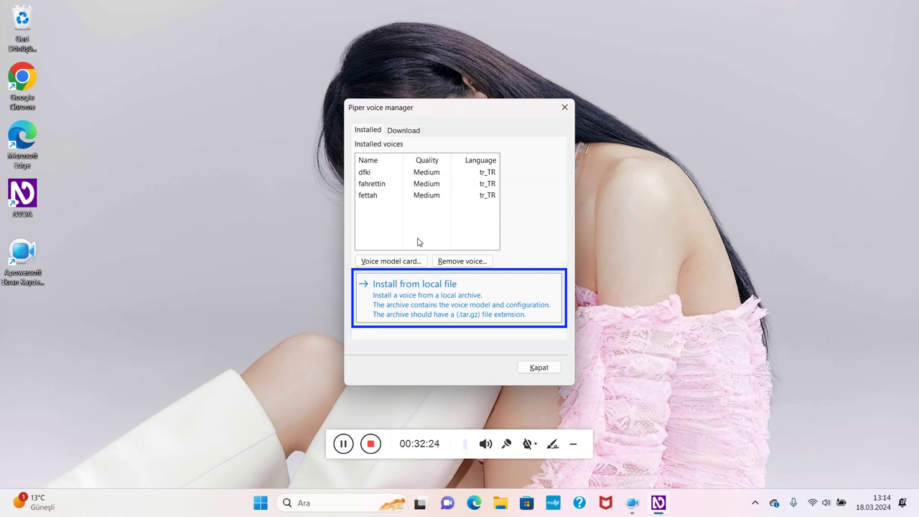
pyautogui.press('Tab')
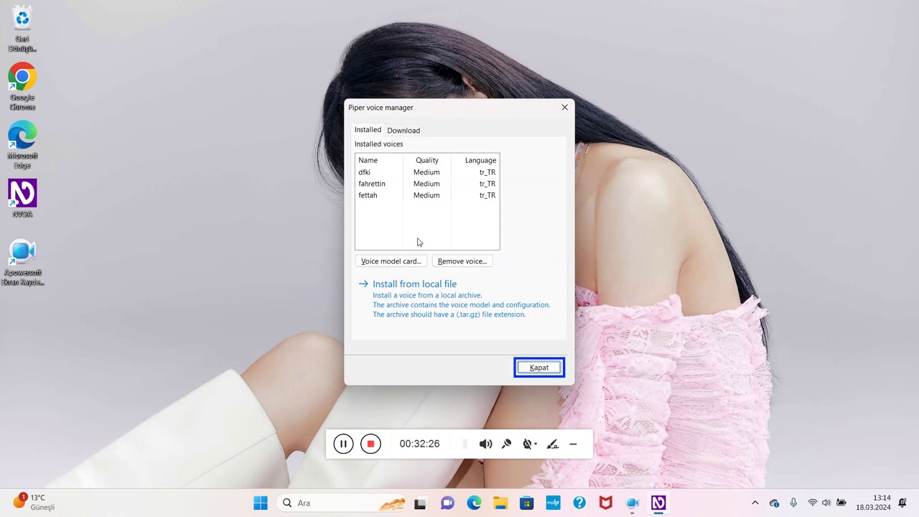
pyautogui.press('Tab')
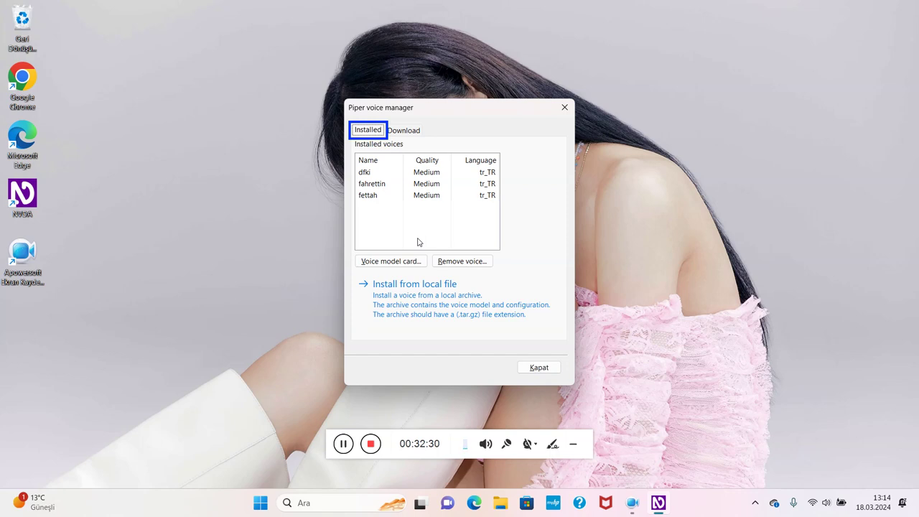
# Show the downloadable voices and browse the languages from Arabic (Jordan) to English (Great Britain).
pyautogui.press('Right')
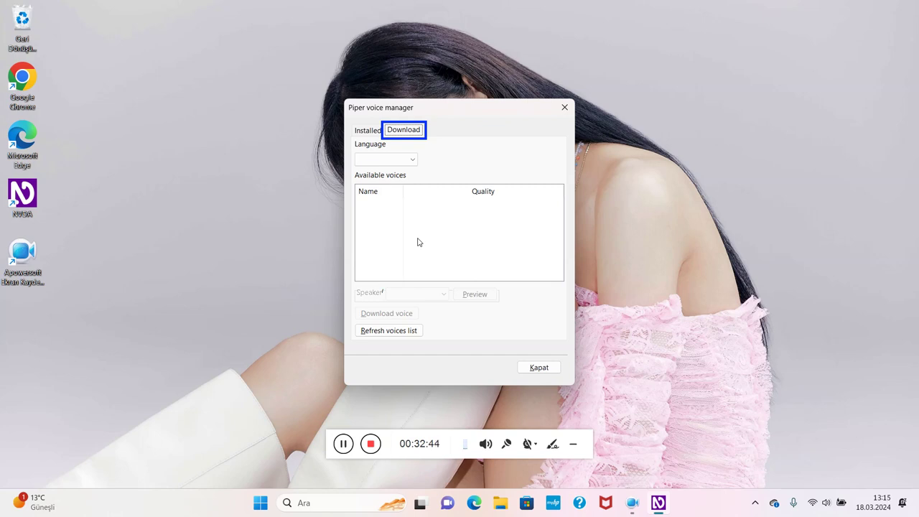
pyautogui.press('Tab')
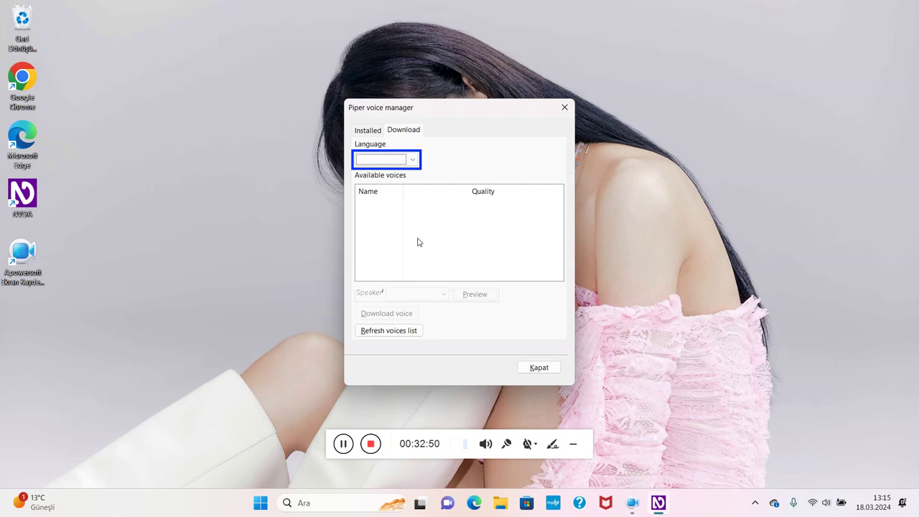
pyautogui.press('Down')
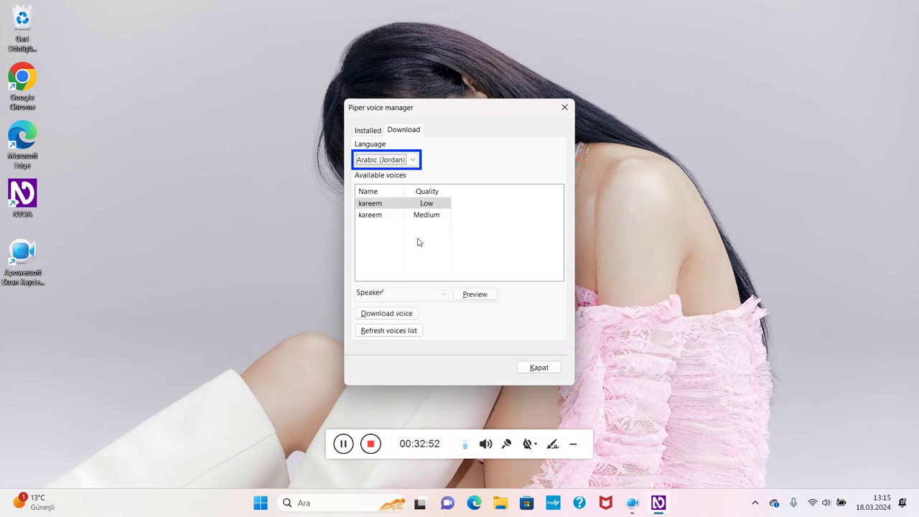
pyautogui.press('Down')
pyautogui.press('Down')
pyautogui.press('Down')
pyautogui.press('Down')
pyautogui.press('Down')
pyautogui.press('Down')
pyautogui.press('Down')
pyautogui.press('Down')
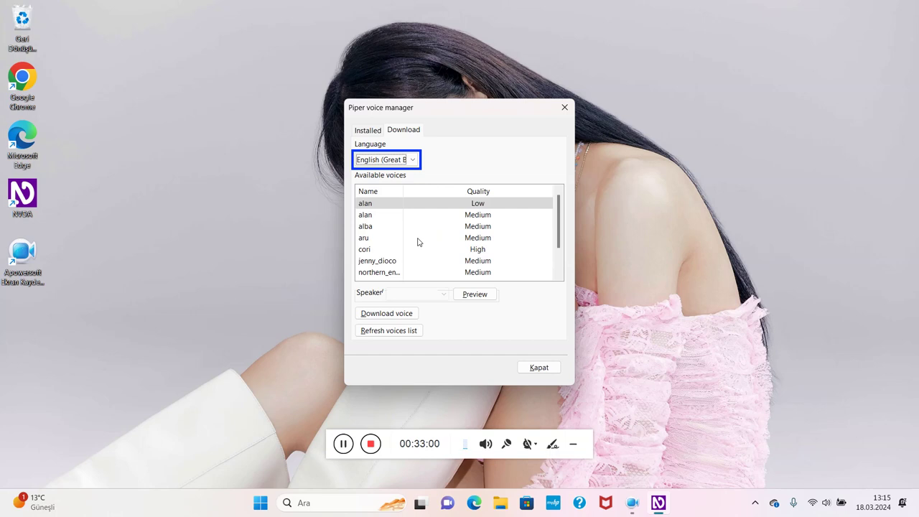
# Continue browsing the download languages through Farsi, French, German and Hungarian to Luxembourgish, and go back to Kazakh.
pyautogui.press('Down')
pyautogui.press('Down')
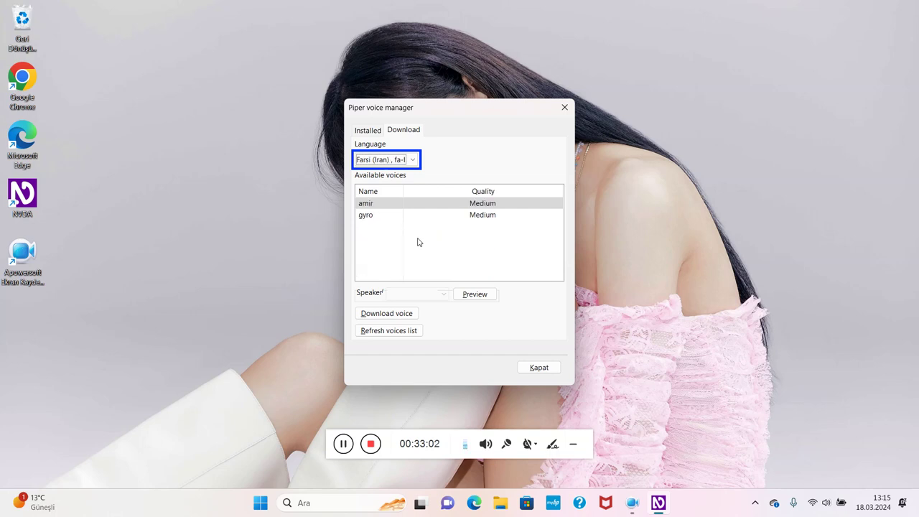
pyautogui.press('Down')
pyautogui.press('Down')
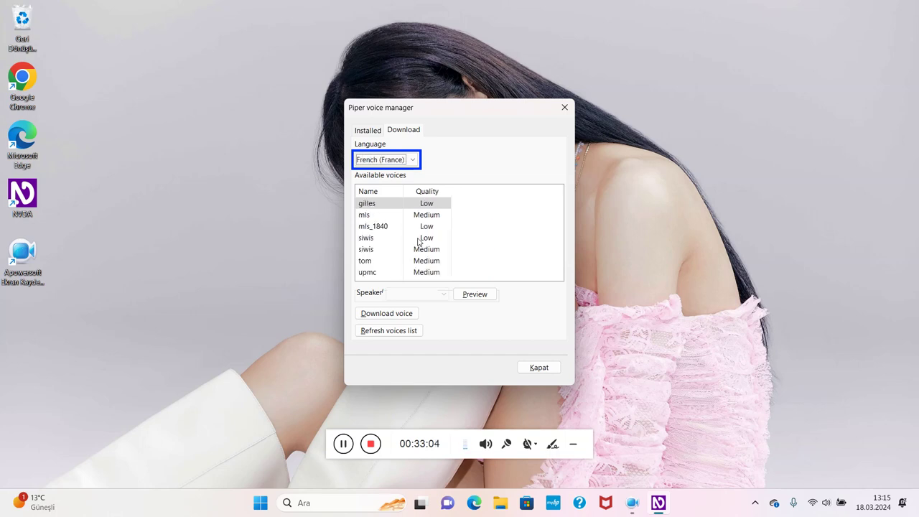
pyautogui.press('Down')
pyautogui.press('Down')
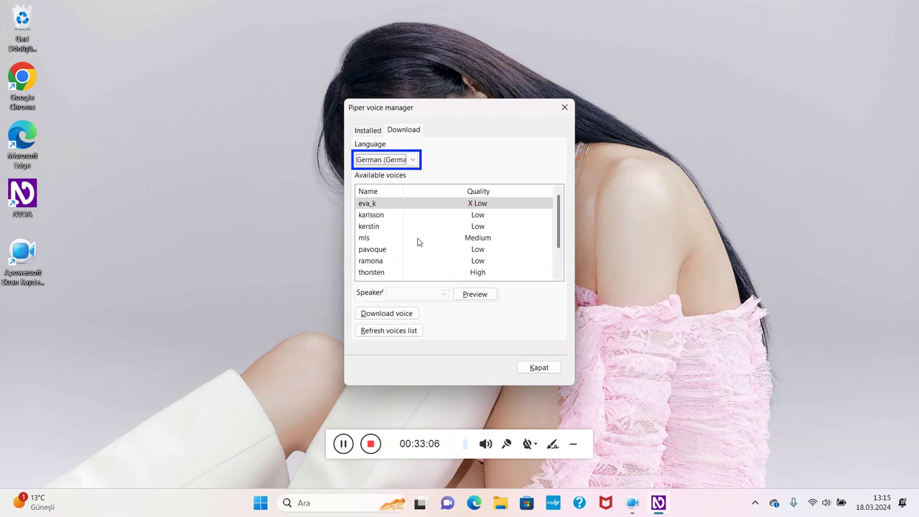
pyautogui.press('Down')
pyautogui.press('Down')
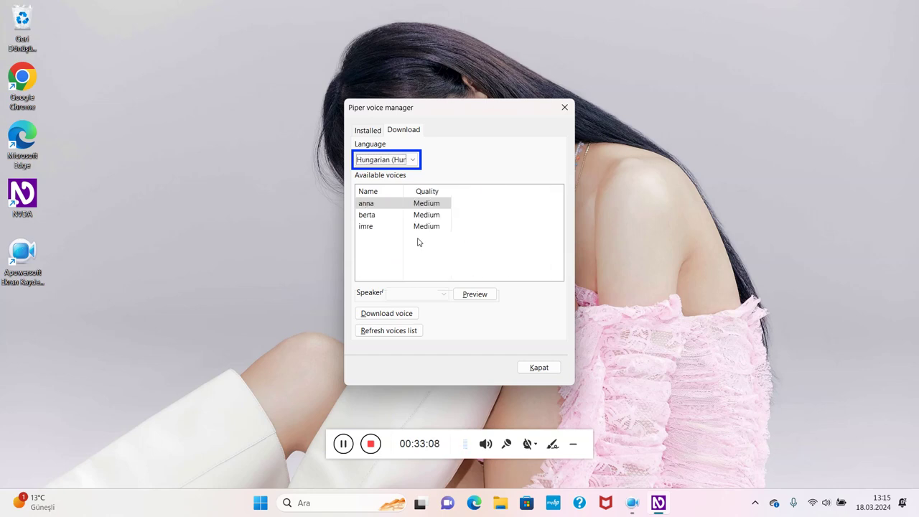
pyautogui.press('Down')
pyautogui.press('Down')
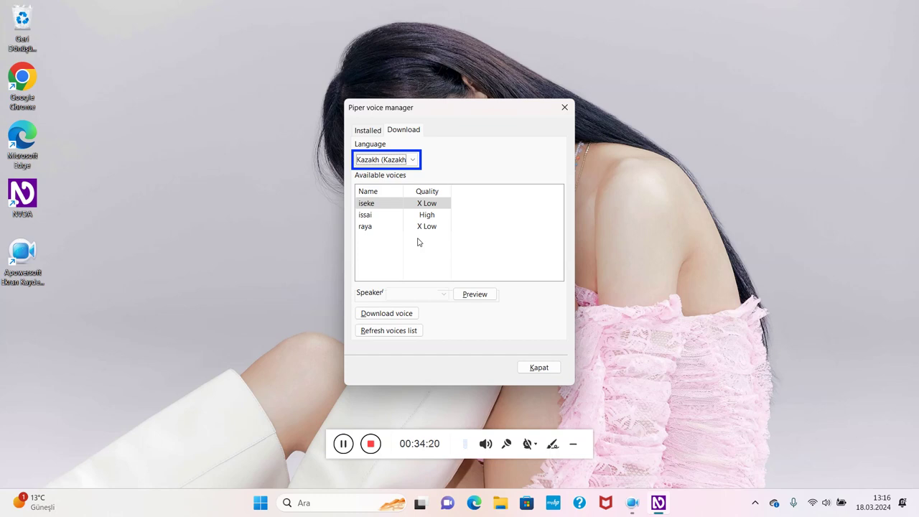
pyautogui.press('Down')
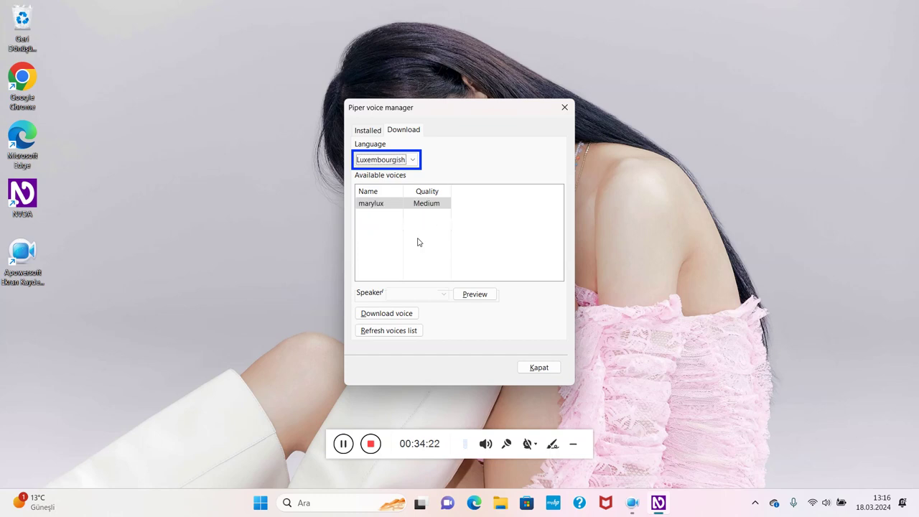
pyautogui.press('Up')
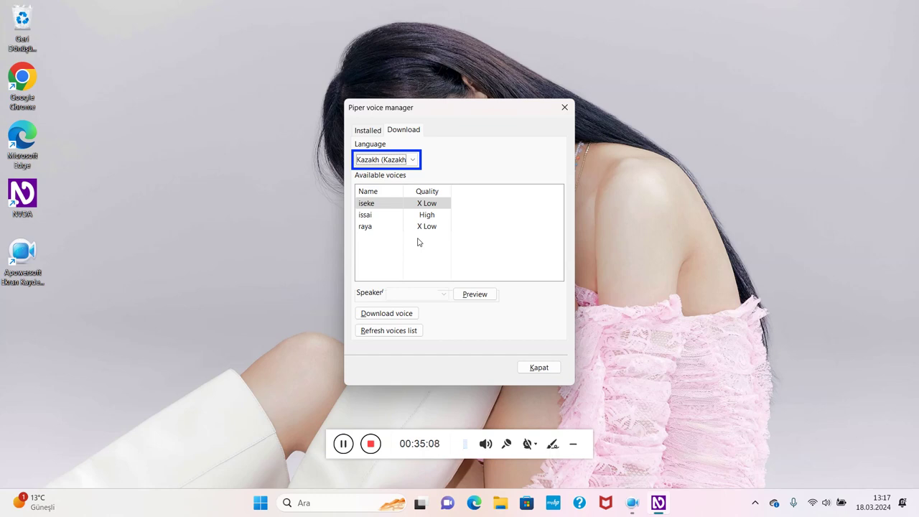
# Browse the download languages onward through Nepali to Portuguese (Brazil) and return to Kazakh.
pyautogui.press('Down')
pyautogui.press('Down')
pyautogui.press('Down')
pyautogui.press('Down')
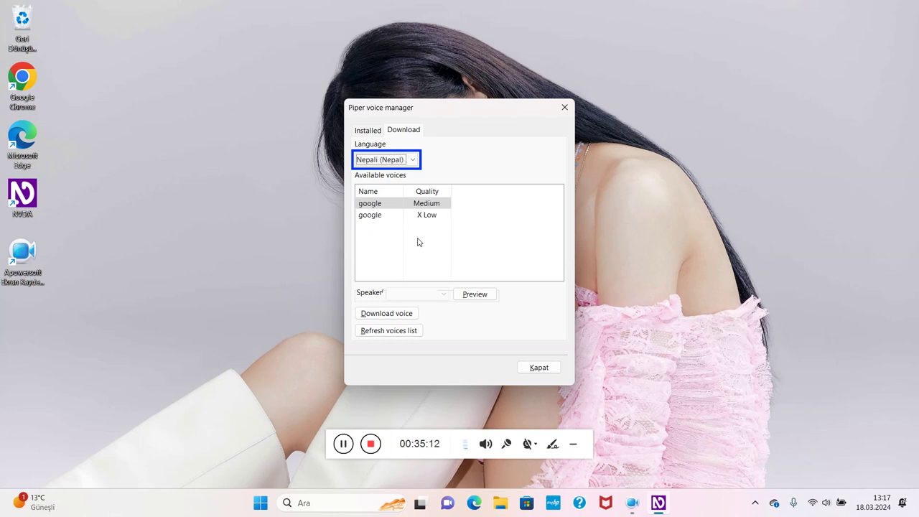
pyautogui.press('Down')
pyautogui.press('Down')
pyautogui.press('Down')
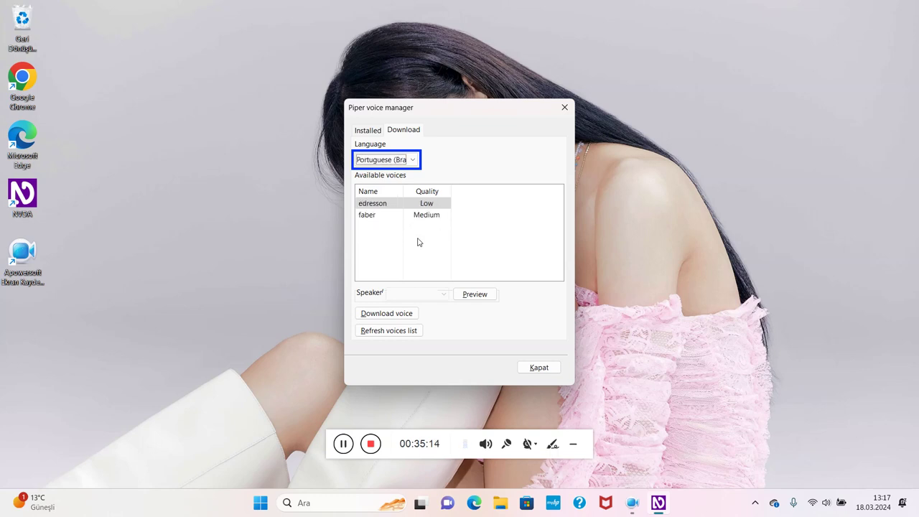
pyautogui.press('Up')
pyautogui.press('Up')
pyautogui.press('Up')
pyautogui.press('Up')
pyautogui.press('Up')
pyautogui.press('Up')
pyautogui.press('Up')
pyautogui.press('Up')
pyautogui.press('Down')
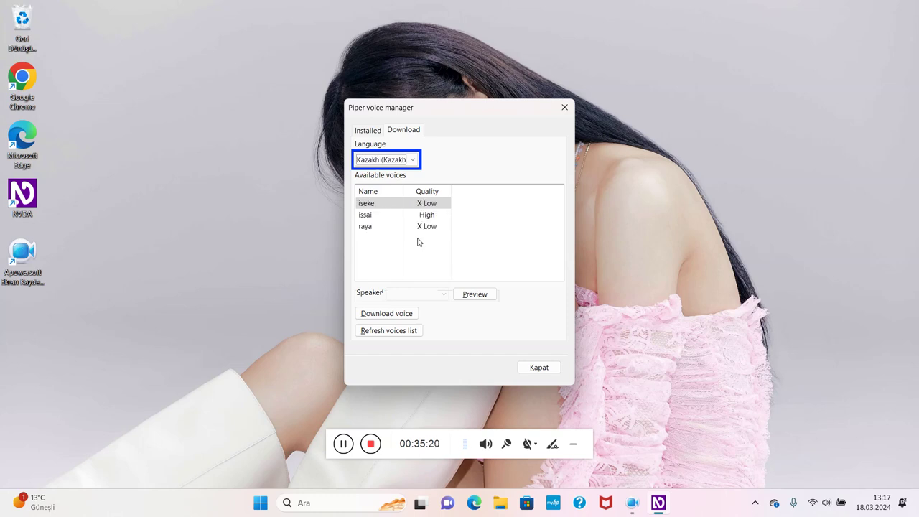
# Go through the available Kazakh voices iseke, issai and raya with their quality levels.
pyautogui.press('Tab')
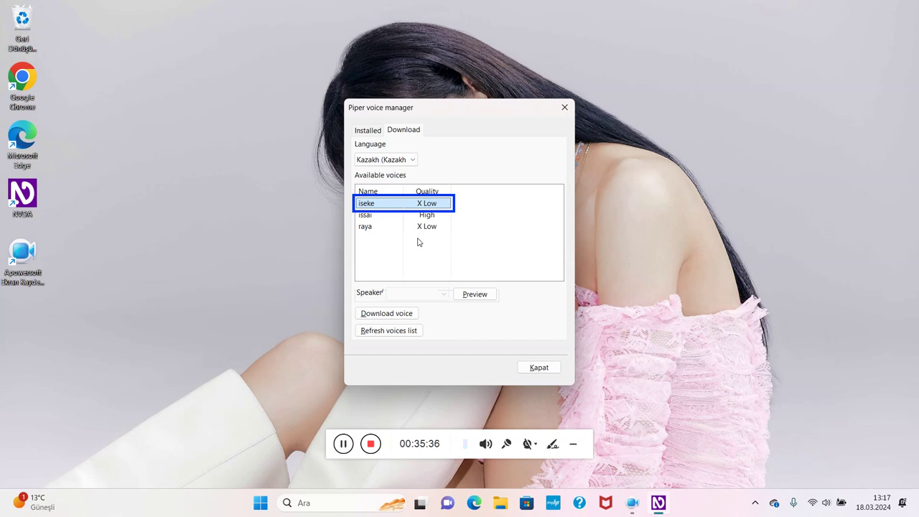
pyautogui.press('Down')
pyautogui.press('Up')
pyautogui.press('Down')
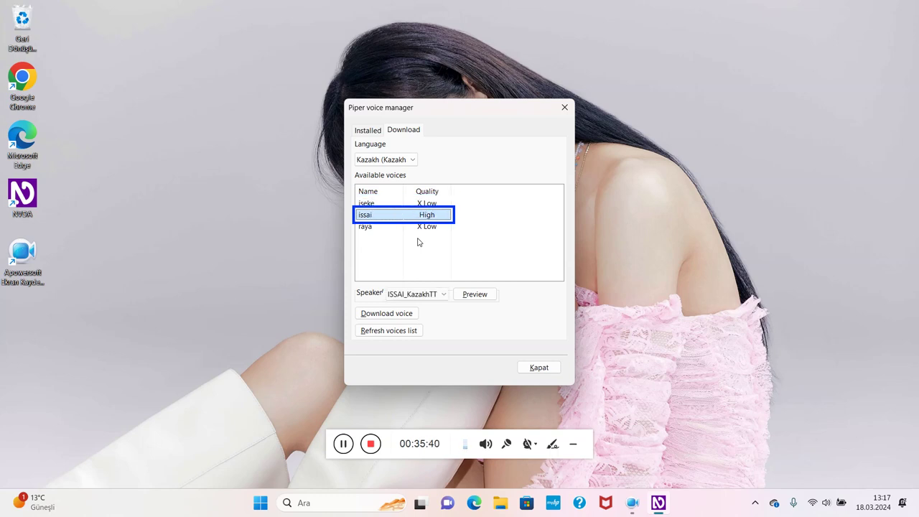
pyautogui.press('Down')
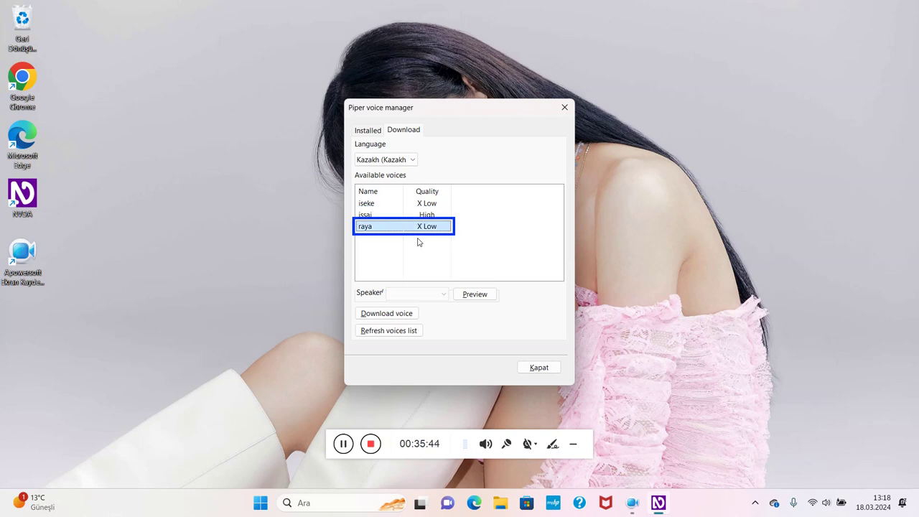
pyautogui.press('Up')
pyautogui.press('Up')
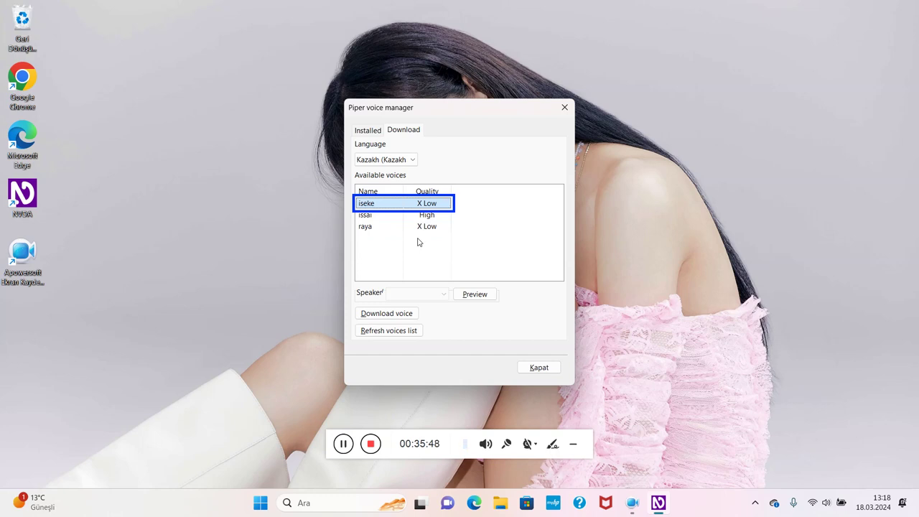
# Compare the Kazakh voices iseke and issai, and play the preview of iseke.
pyautogui.press('Down')
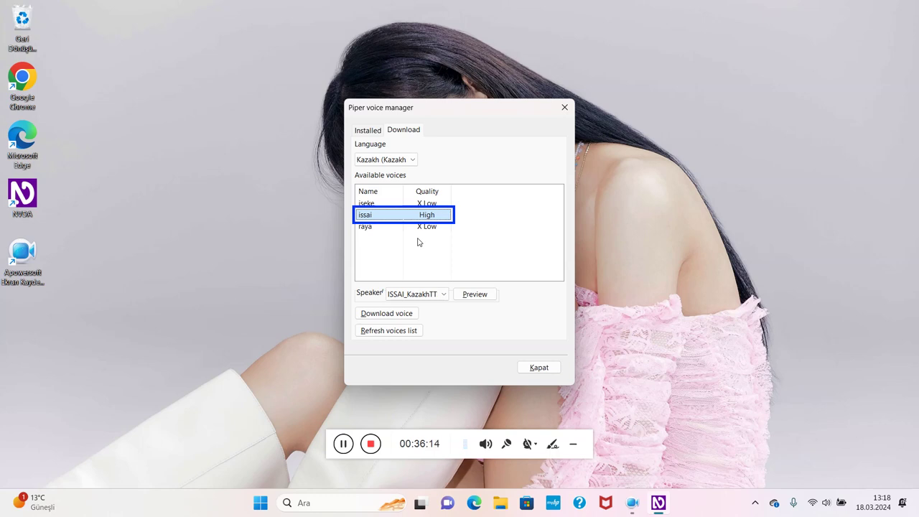
pyautogui.press('Up')
pyautogui.press('Down')
pyautogui.press('Up')
pyautogui.press('Tab')
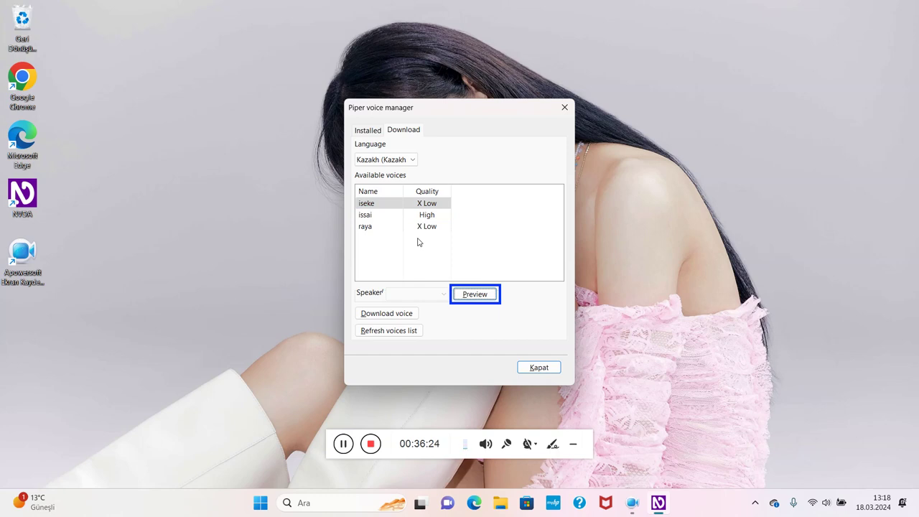
pyautogui.press('Return')
pyautogui.hotkey('shift', 'Tab')
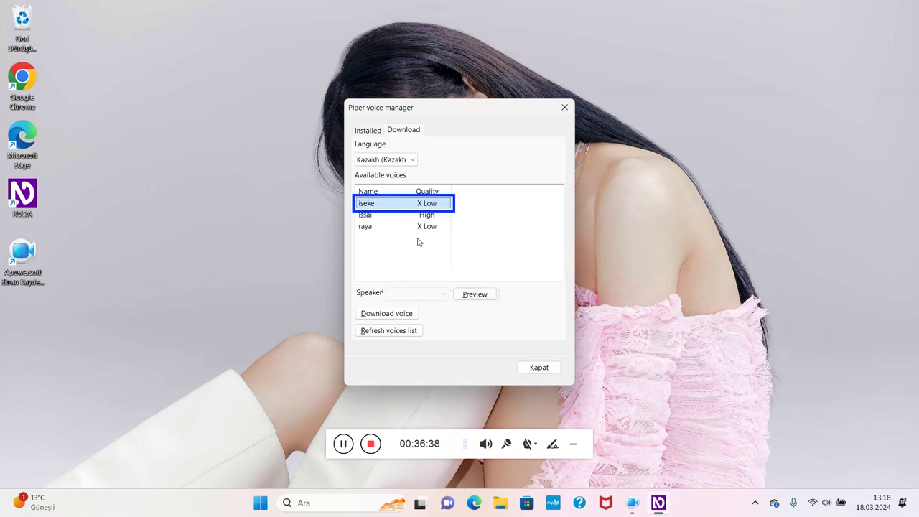
# Select the high-quality Kazakh voice issai, check its speaker selection and play its preview twice.
pyautogui.press('Down')
pyautogui.press('Tab')
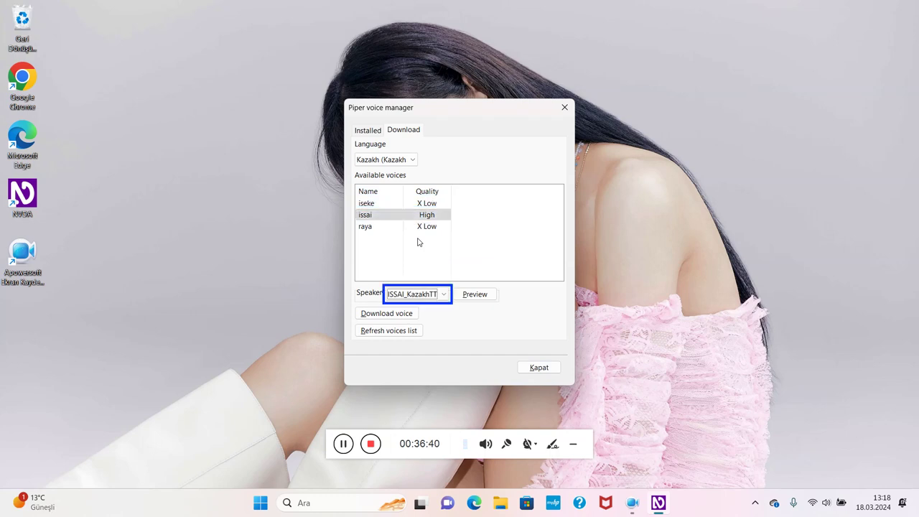
pyautogui.press('Tab')
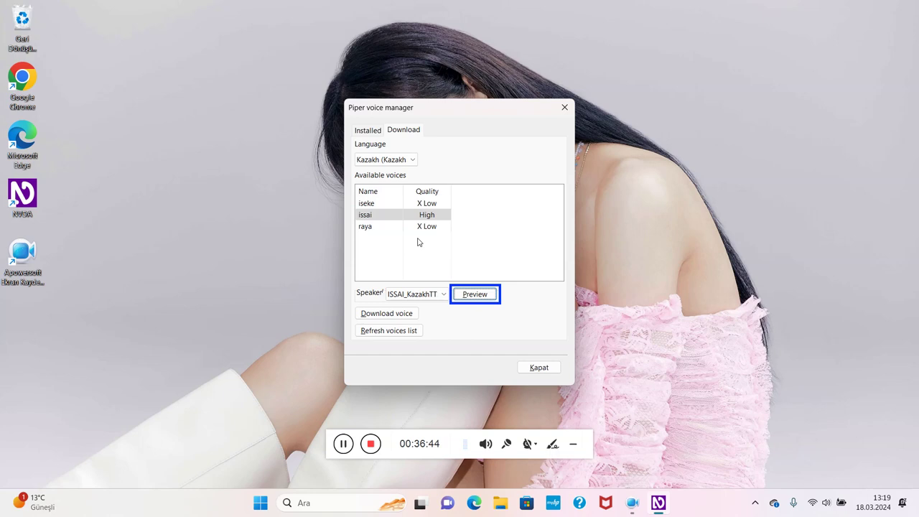
pyautogui.press('space')
pyautogui.hotkey('shift', 'Tab')
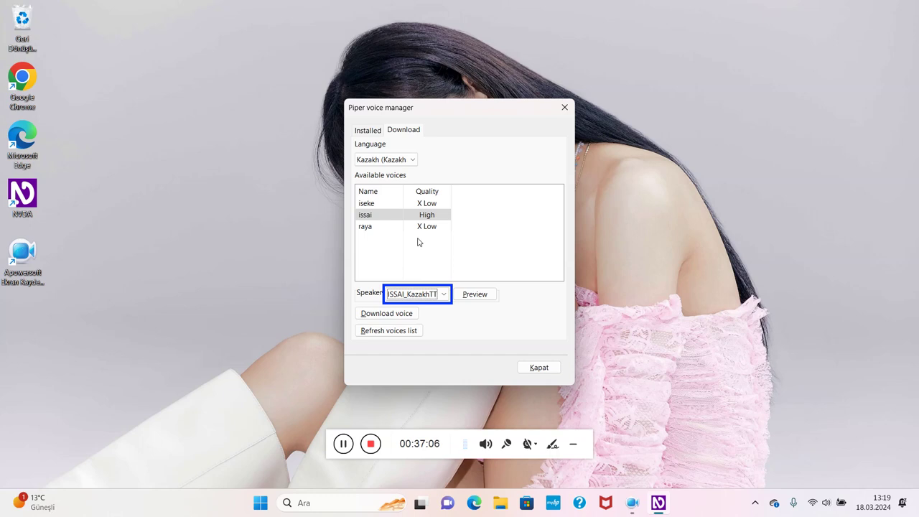
pyautogui.press('Tab')
pyautogui.press('space')
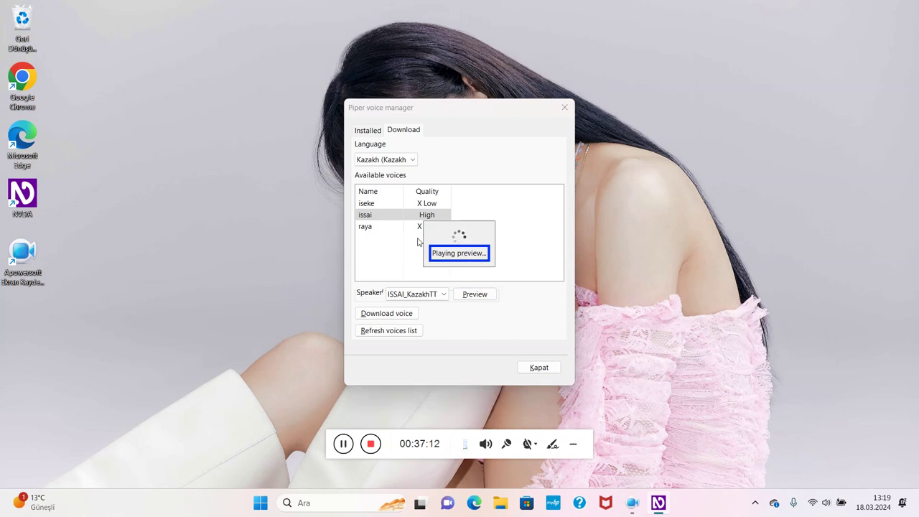
pyautogui.press('Tab')
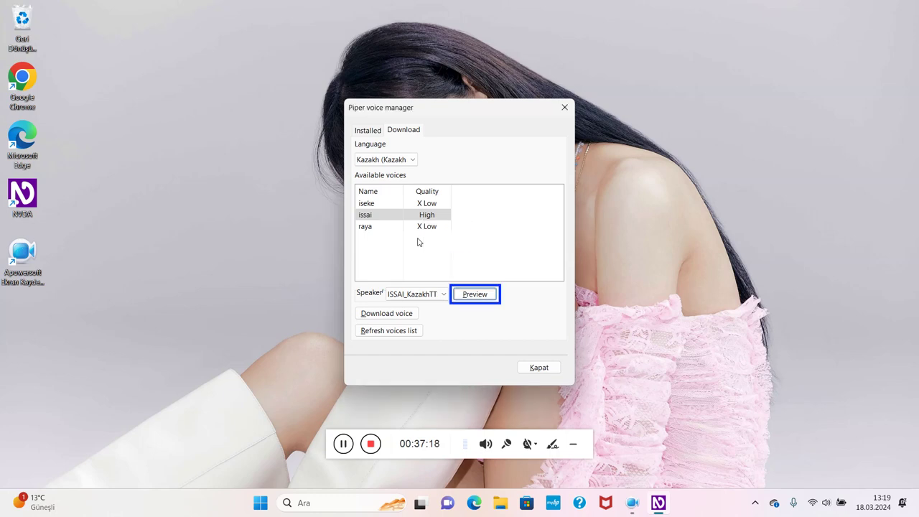
pyautogui.hotkey('shift', 'Tab')
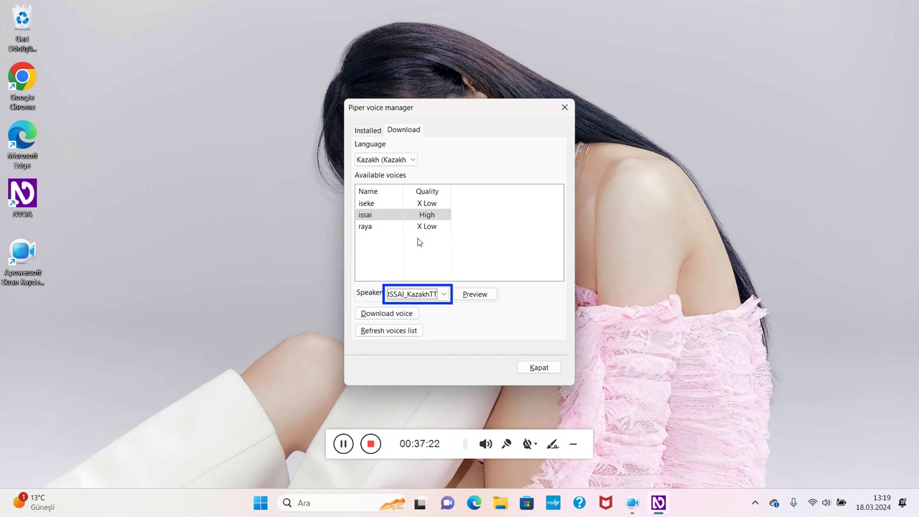
# Return to the list of Kazakh voices, select raya and play its preview.
pyautogui.press('Tab')
pyautogui.press('Tab')
pyautogui.press('Tab')
pyautogui.press('Tab')
pyautogui.press('Tab')
pyautogui.press('Tab')
pyautogui.press('Tab')
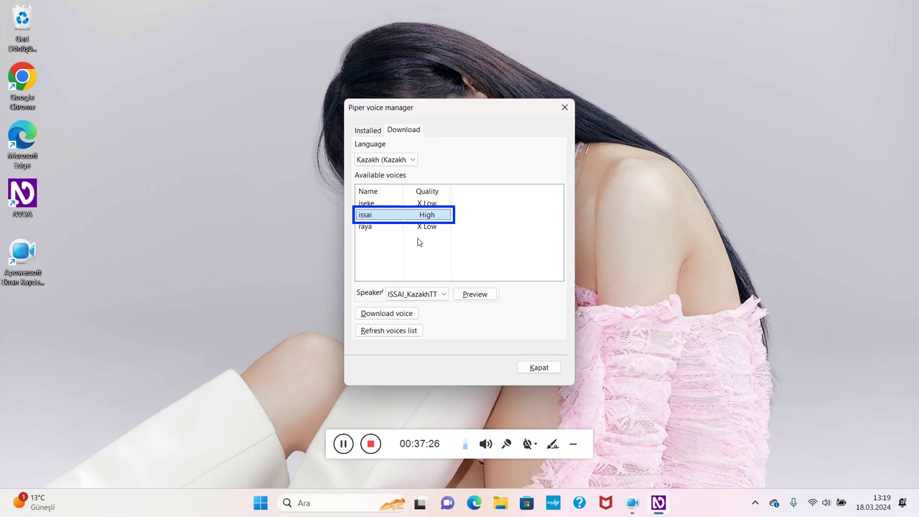
pyautogui.press('Down')
pyautogui.press('Tab')
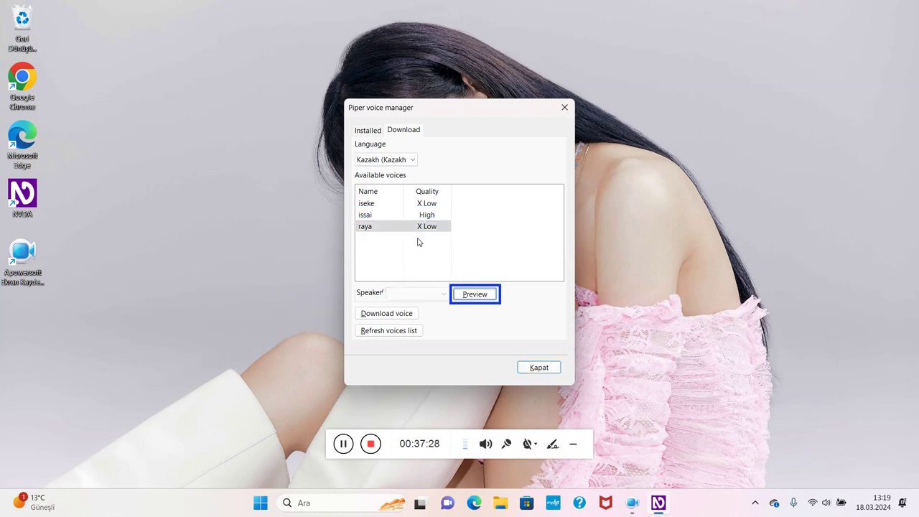
pyautogui.press('space')
# Point out the voice download option, refresh the voices list and close Piper voice manager.
pyautogui.press('Tab')
pyautogui.press('Tab')
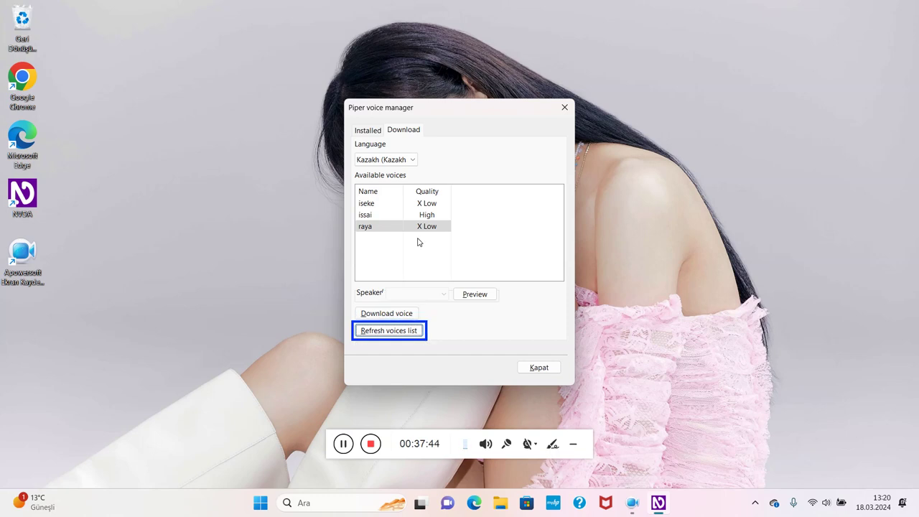
pyautogui.hotkey('shift', 'Tab')
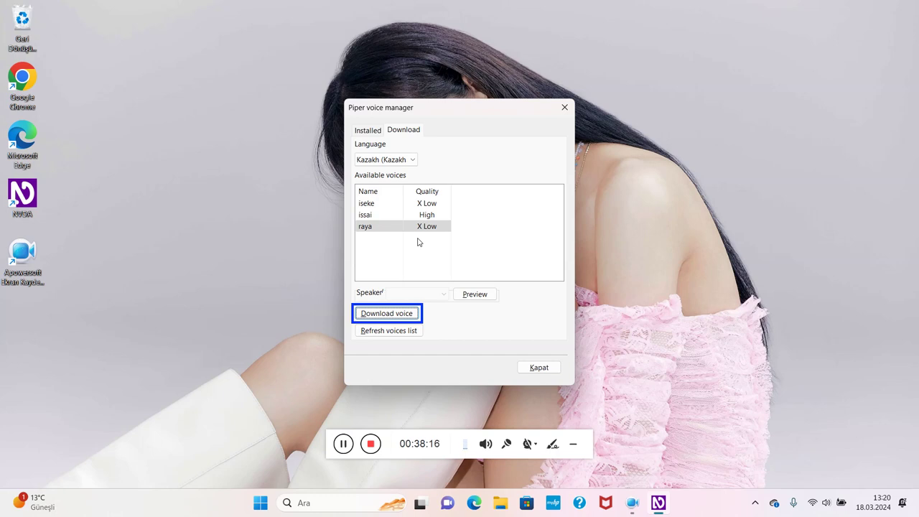
pyautogui.press('Tab')
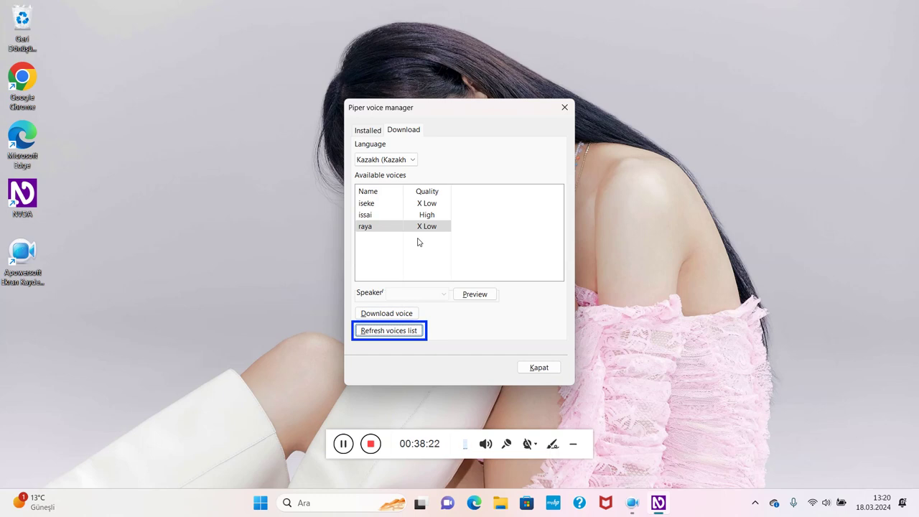
pyautogui.press('space')
pyautogui.press('Tab')
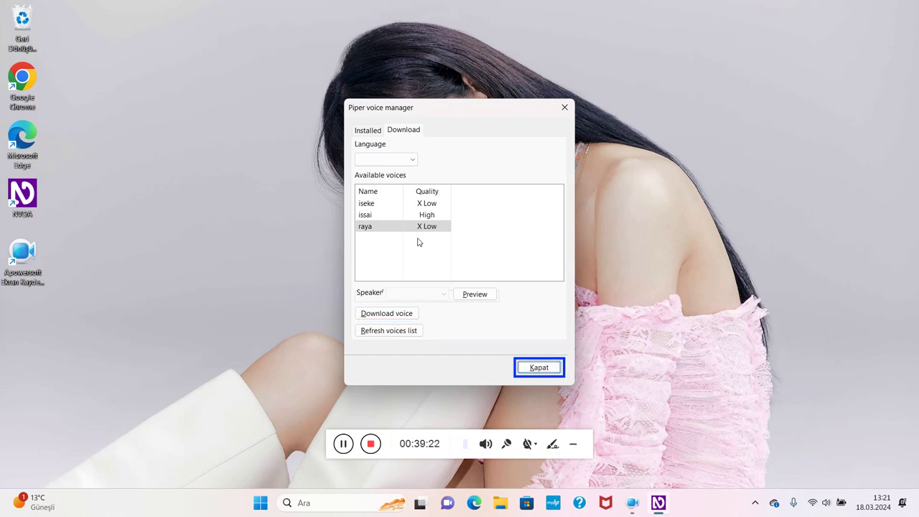
pyautogui.press('Return')
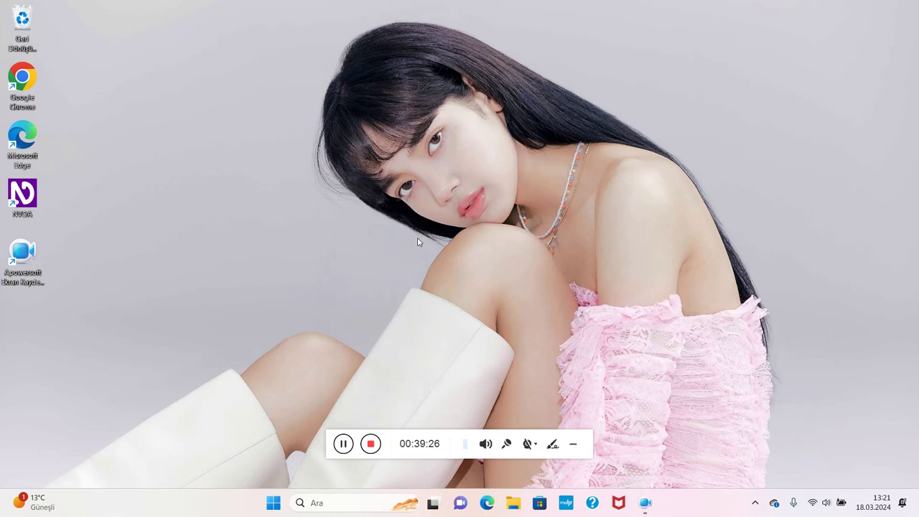